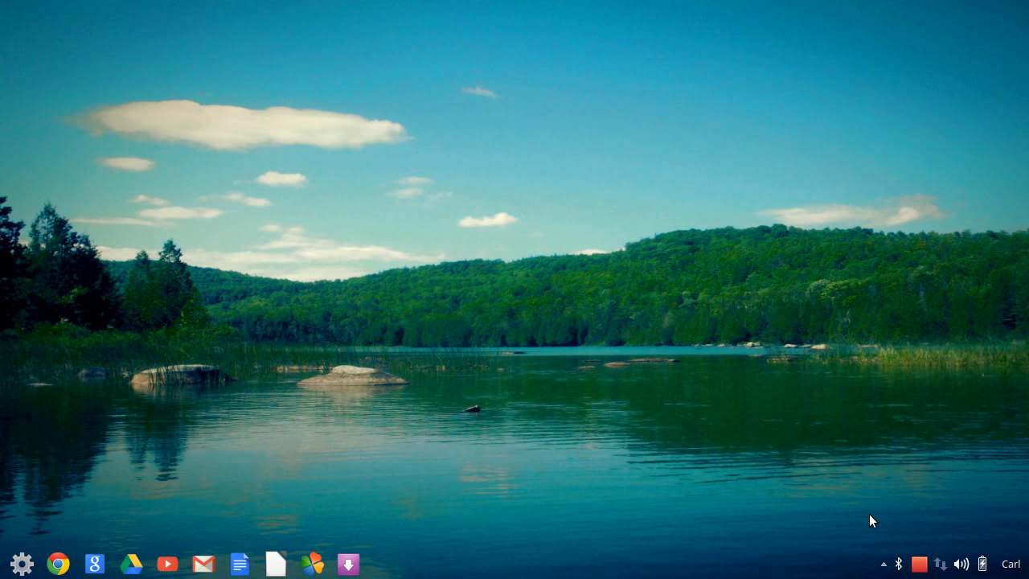
Step: Bring up the flaretest0001-0250.avi video and play the rendered lens flare, pausing it partway through
{"action": "left_click", "coordinate": [883, 563]}
{"action": "left_click", "coordinate": [866, 428]}
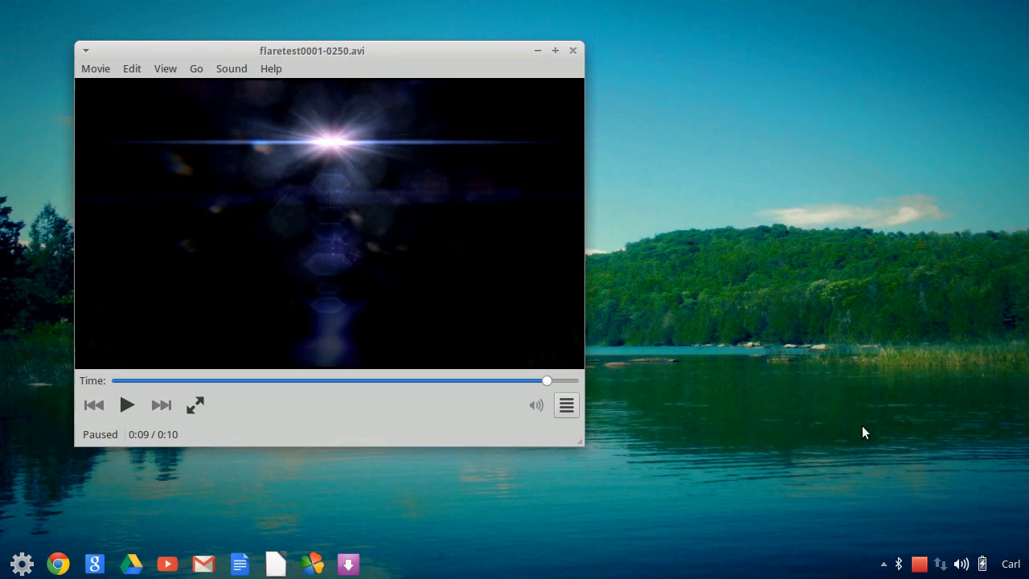
{"action": "left_click", "coordinate": [127, 410]}
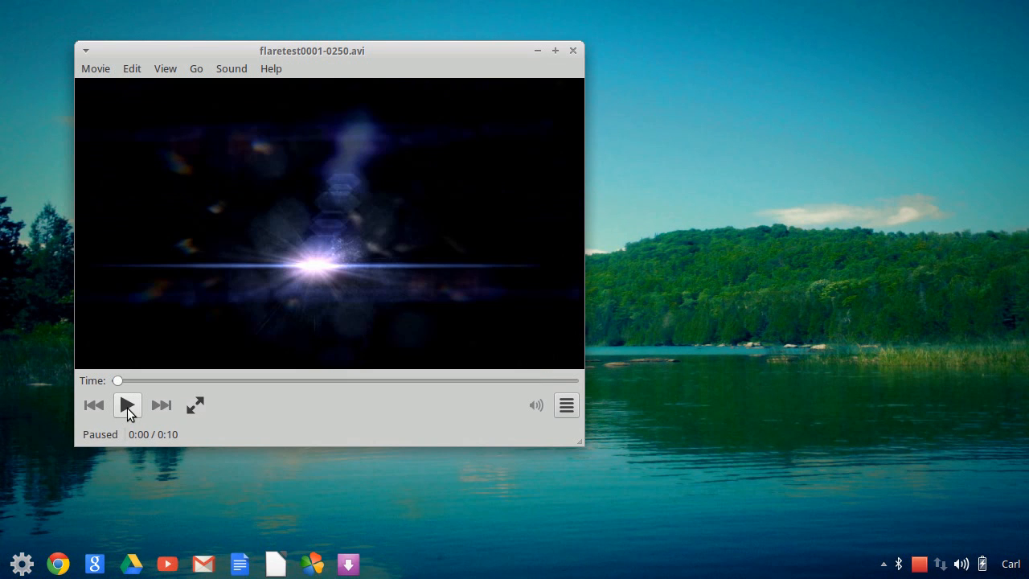
{"action": "left_click", "coordinate": [127, 407]}
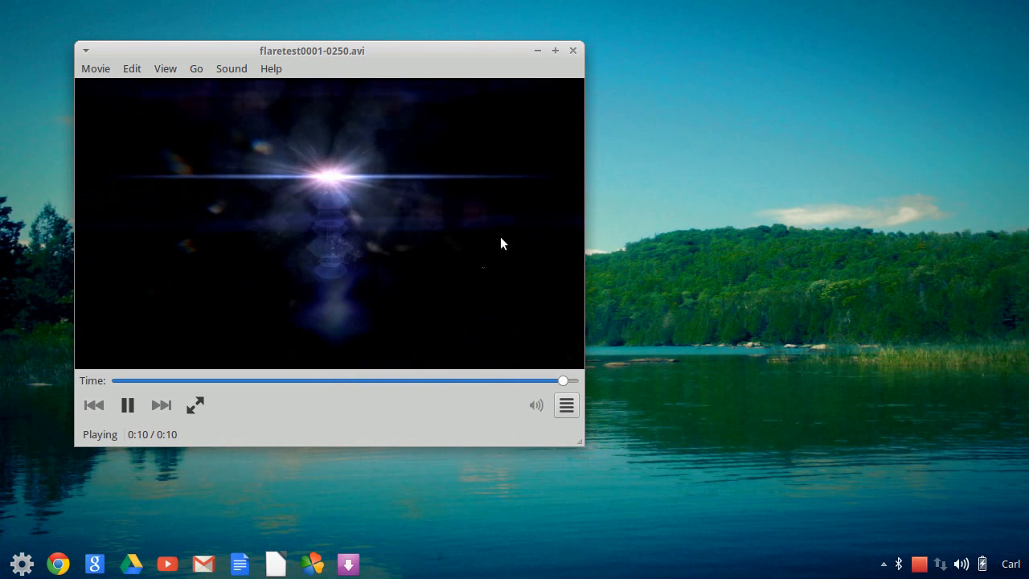
{"action": "left_click", "coordinate": [127, 405]}
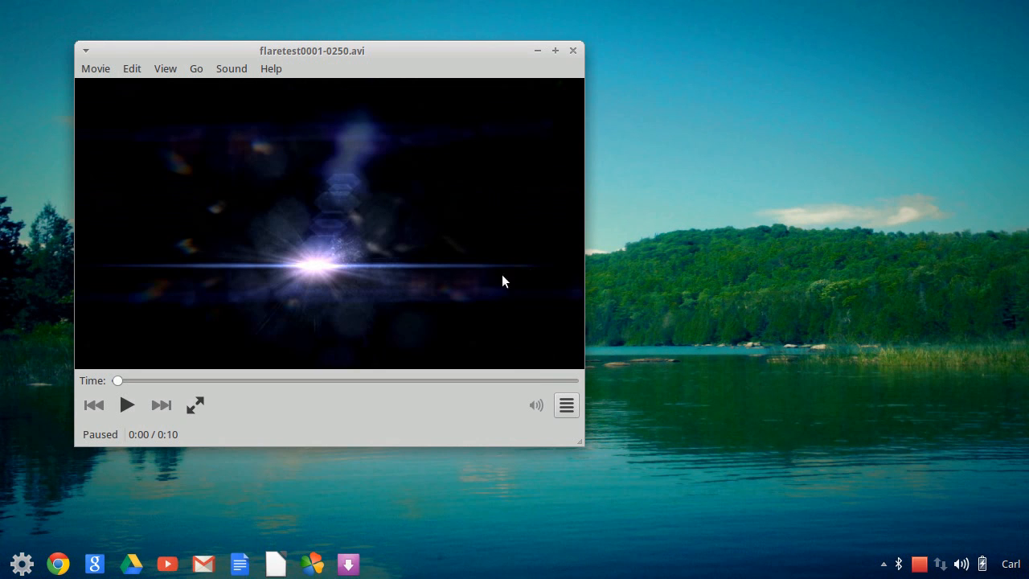
{"action": "left_click", "coordinate": [127, 405]}
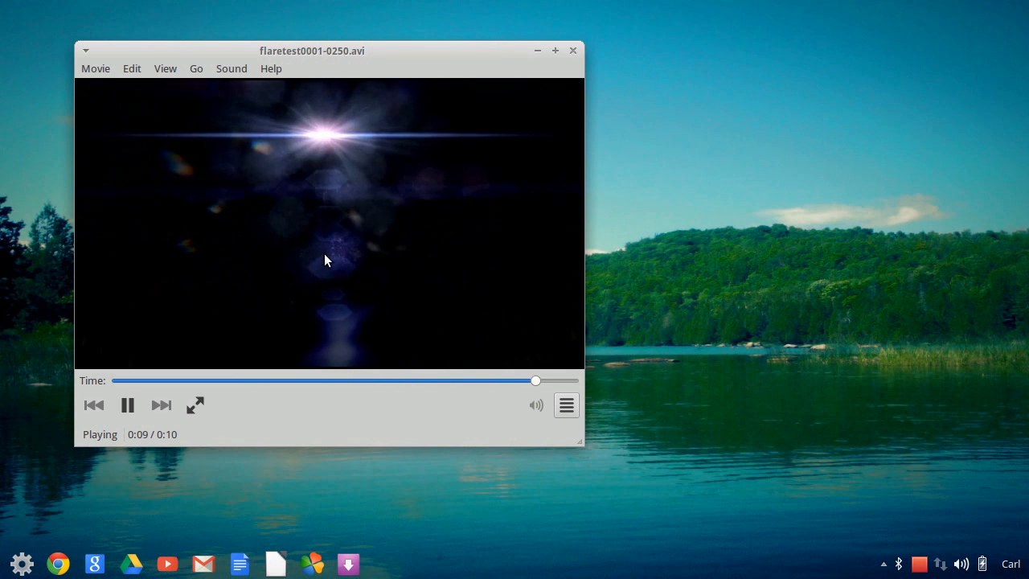
{"action": "left_click", "coordinate": [127, 405]}
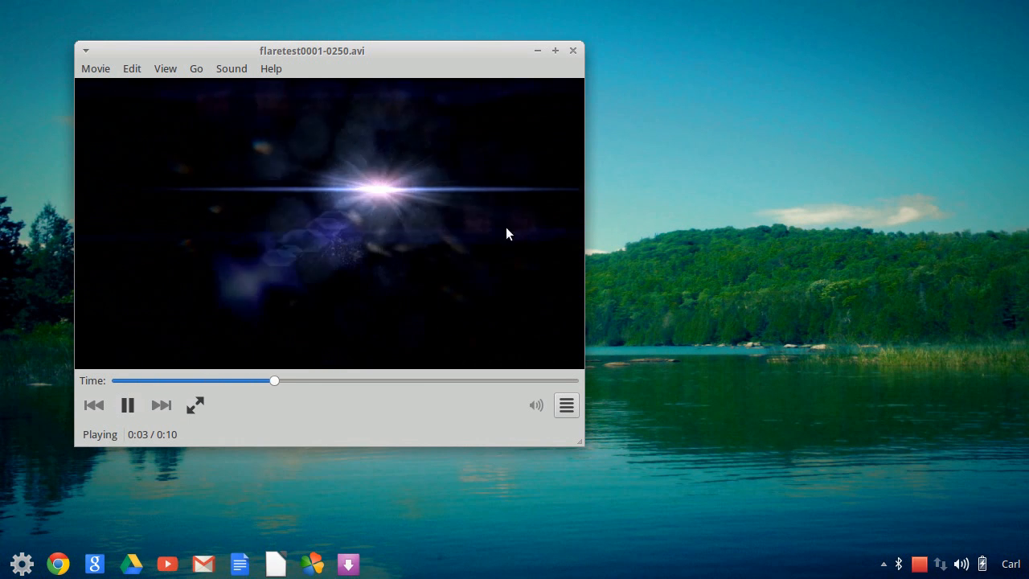
{"action": "left_click", "coordinate": [127, 405]}
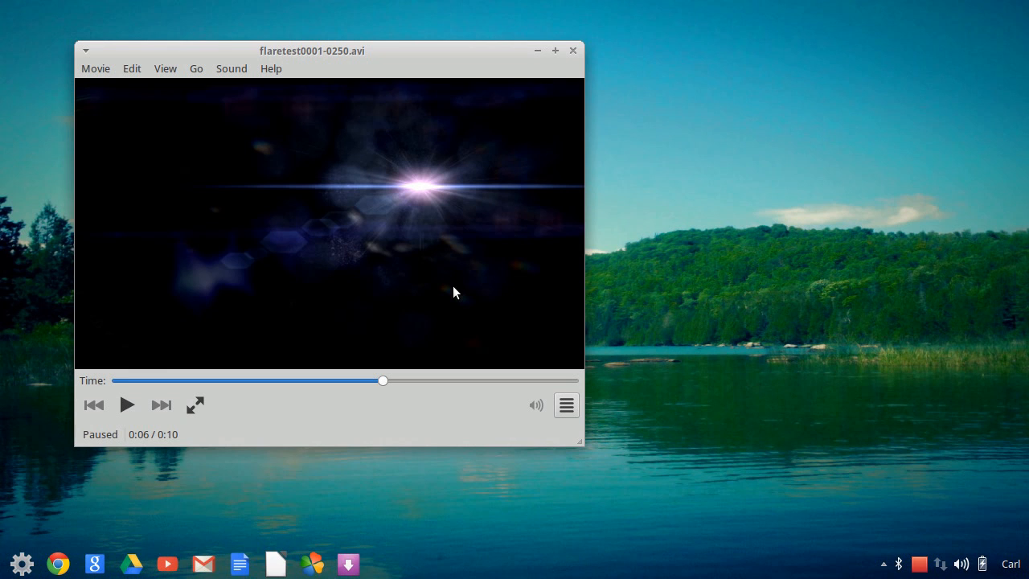
Step: Minimize the video player window and switch to the Blender project untitled.blend
{"action": "left_click_drag", "start_coordinate": [285, 50], "coordinate": [228, 27]}
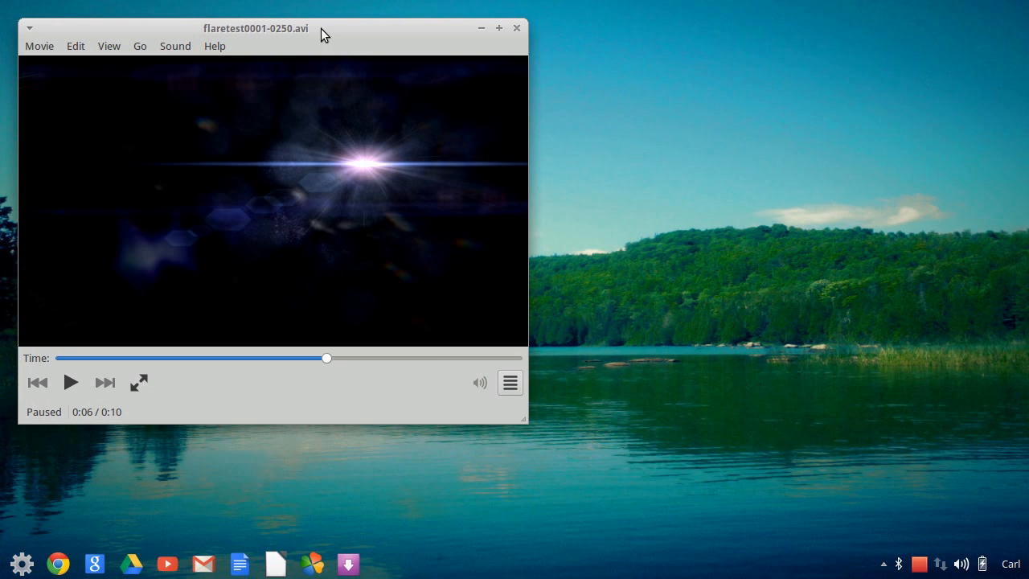
{"action": "left_click_drag", "start_coordinate": [316, 26], "coordinate": [307, 25]}
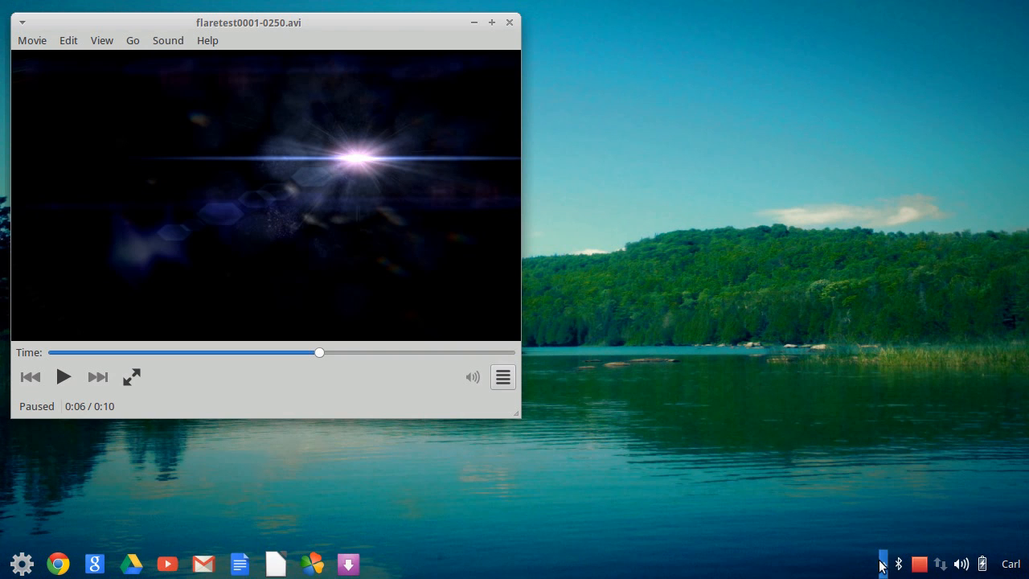
{"action": "left_click", "coordinate": [474, 23]}
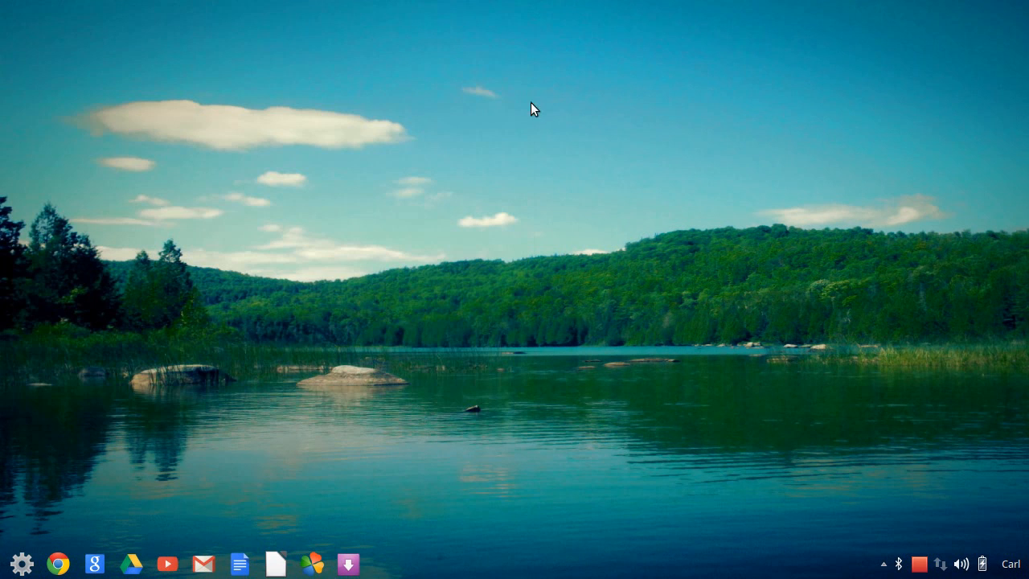
{"action": "left_click", "coordinate": [883, 564]}
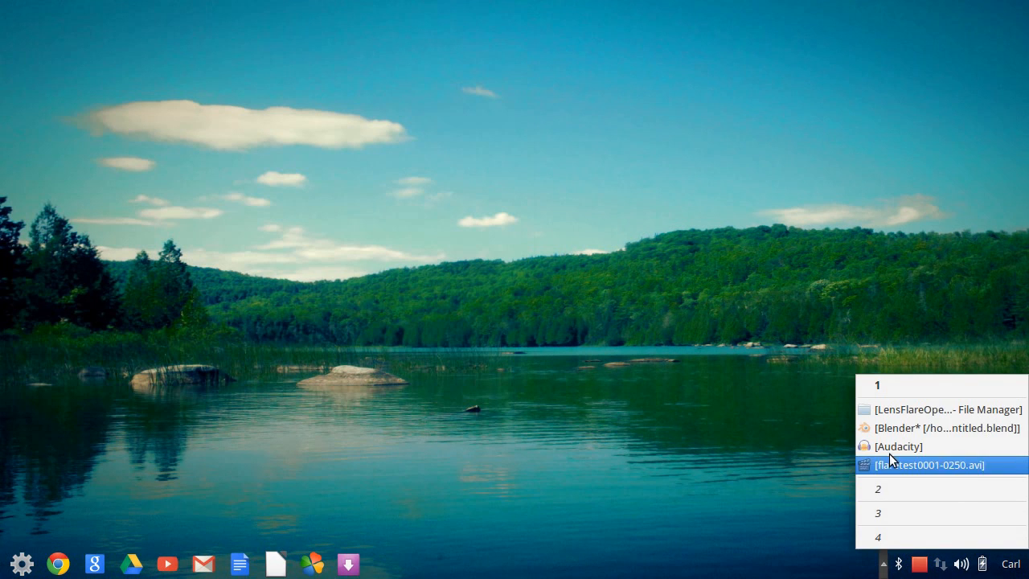
{"action": "left_click", "coordinate": [888, 428]}
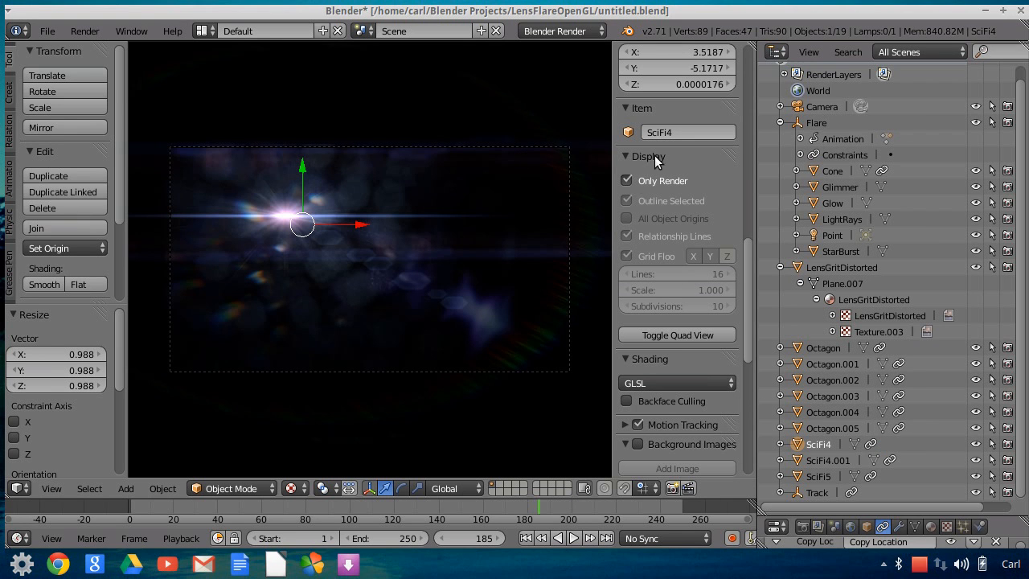
Step: Select the camera and play the lens flare animation from the first frame, stopping it partway
{"action": "right_click", "coordinate": [507, 147]}
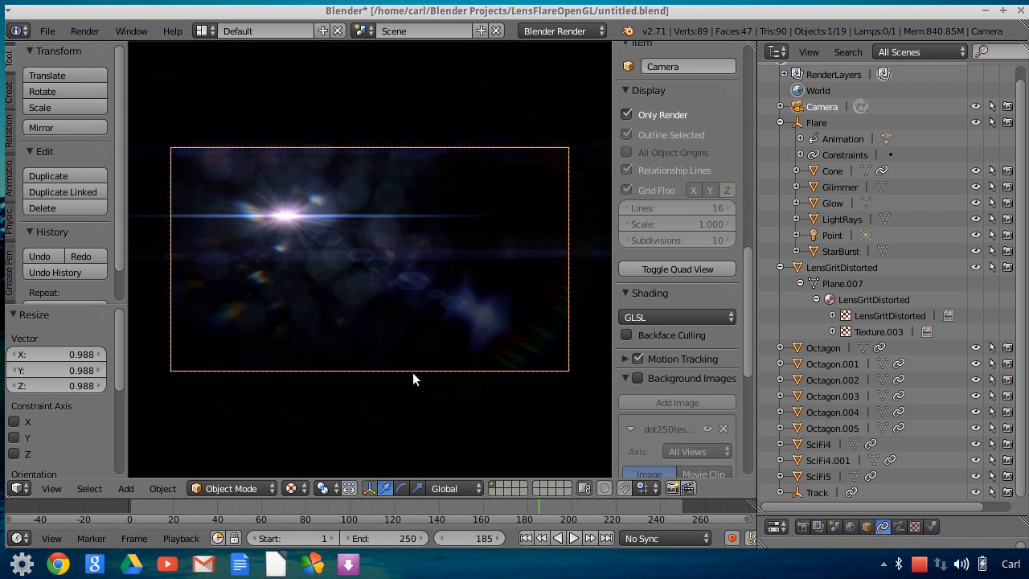
{"action": "left_click", "coordinate": [527, 537]}
{"action": "left_click", "coordinate": [576, 537]}
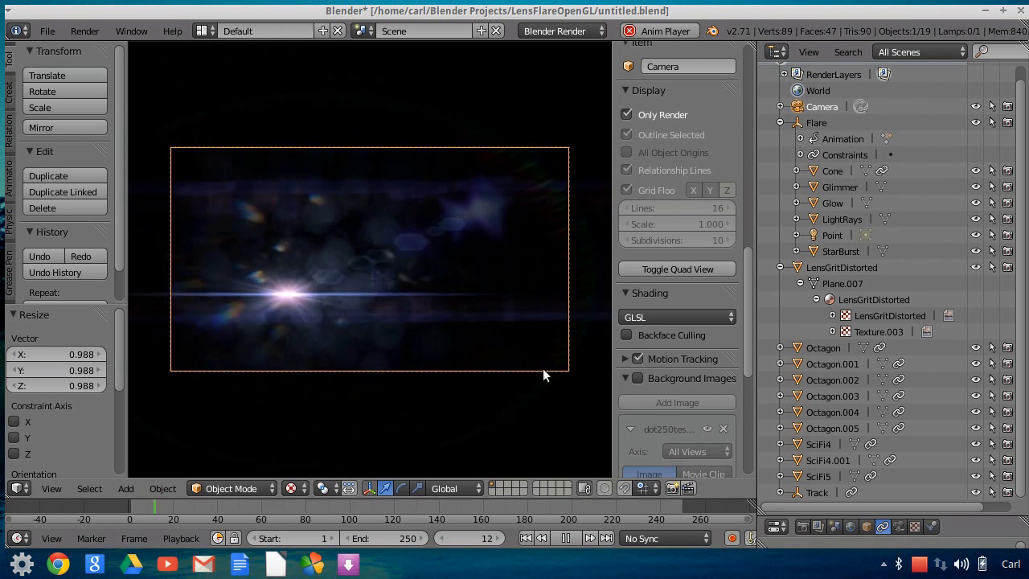
{"action": "left_click", "coordinate": [562, 539]}
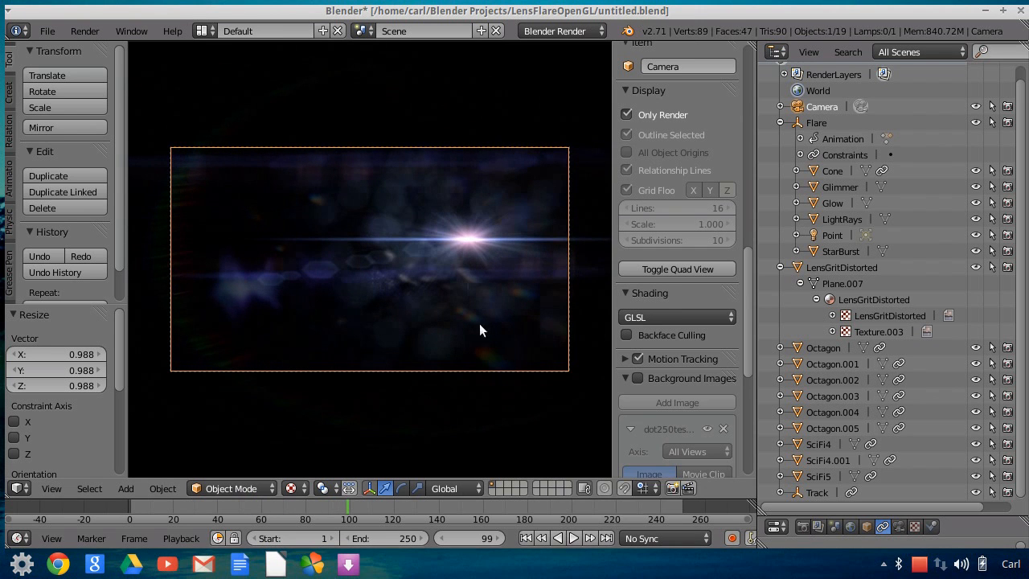
Step: Enable background images in the camera view and set the dot test movie's opacity to 1.000
{"action": "left_click", "coordinate": [639, 381]}
{"action": "scroll", "coordinate": [673, 373], "scroll_direction": "down", "scroll_amount": 4}
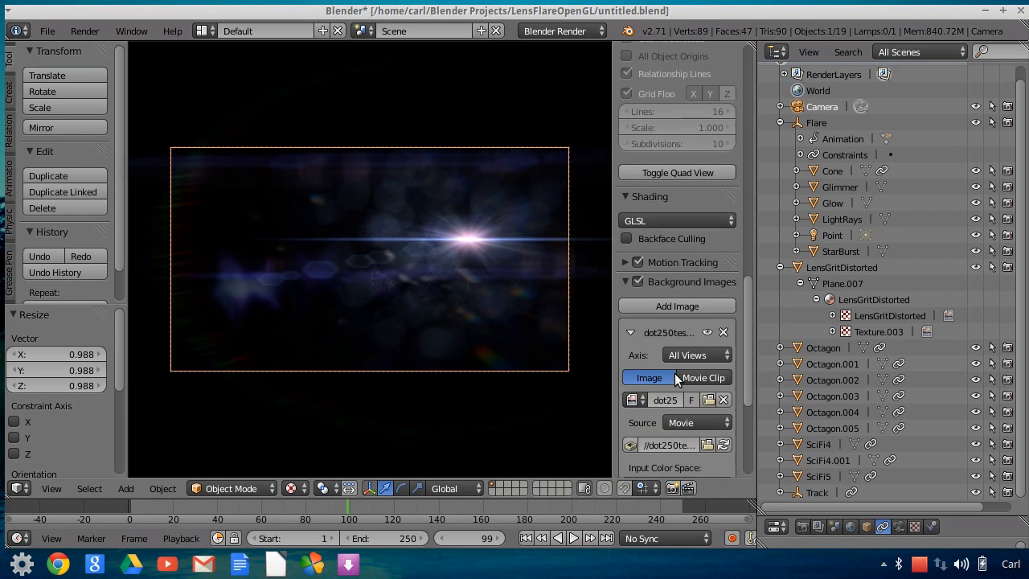
{"action": "scroll", "coordinate": [674, 373], "scroll_direction": "down", "scroll_amount": 2}
{"action": "scroll", "coordinate": [687, 365], "scroll_direction": "down", "scroll_amount": 3}
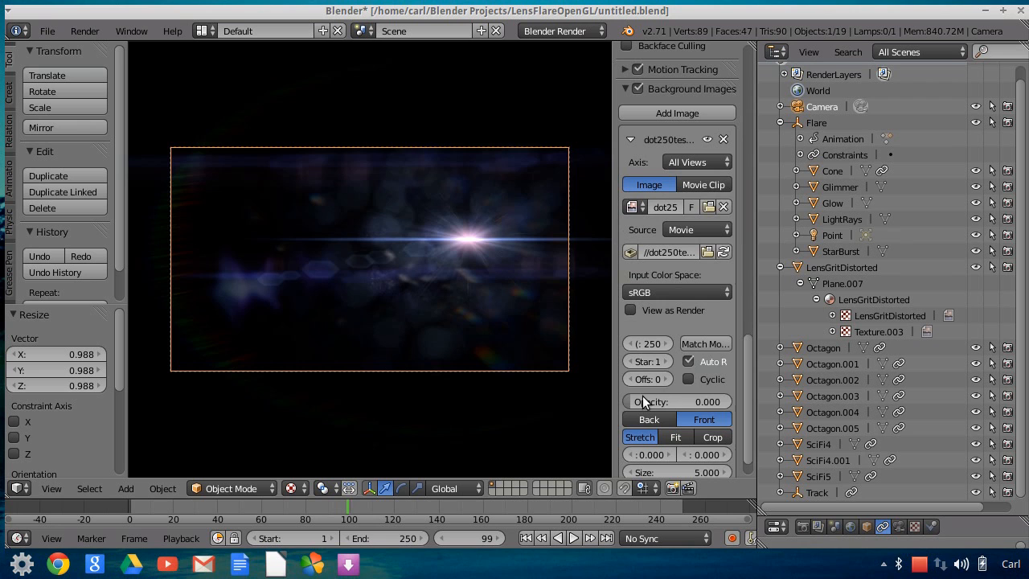
{"action": "left_click_drag", "start_coordinate": [629, 400], "coordinate": [723, 400]}
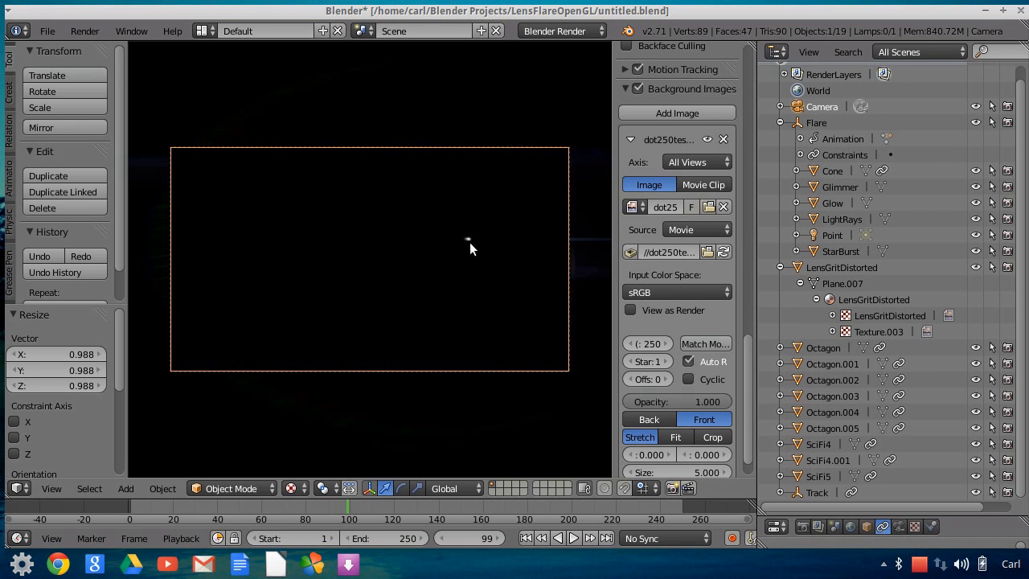
Step: Play the background dot movie in the camera view, pausing partway and restarting playback from the first frame
{"action": "left_click", "coordinate": [525, 538]}
{"action": "left_click", "coordinate": [570, 538]}
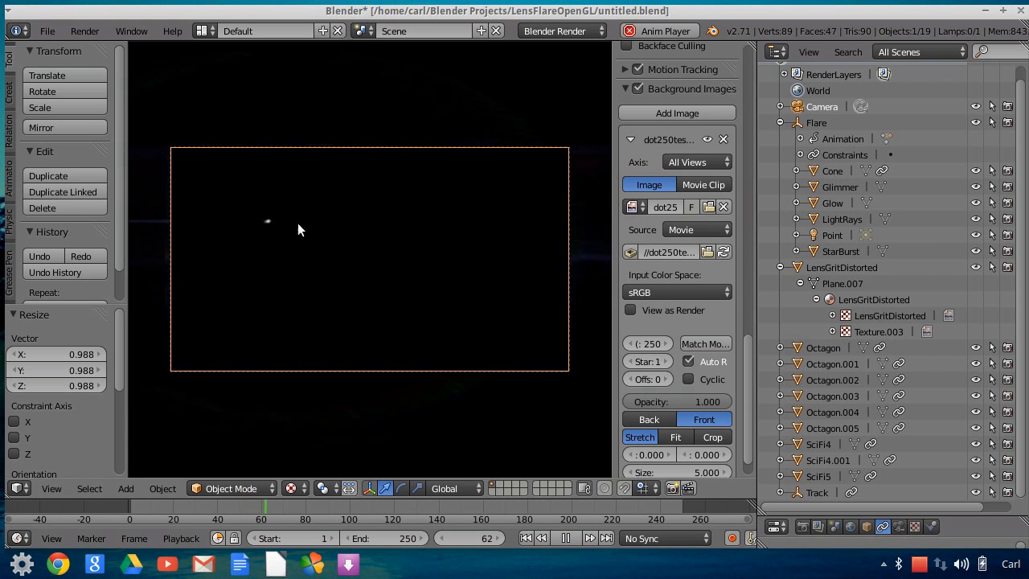
{"action": "key", "text": "alt+a"}
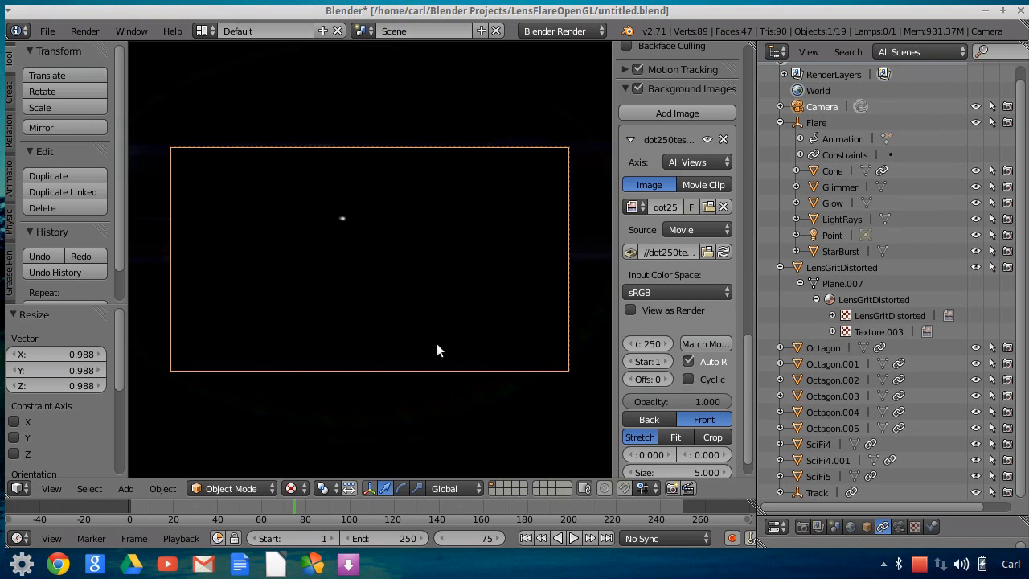
{"action": "left_click", "coordinate": [574, 538]}
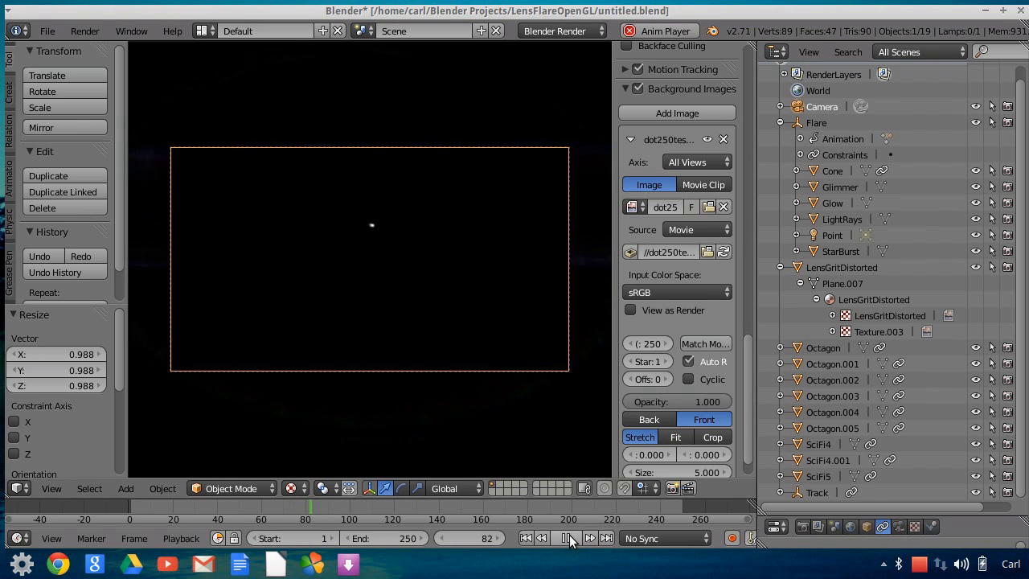
{"action": "left_click", "coordinate": [568, 538]}
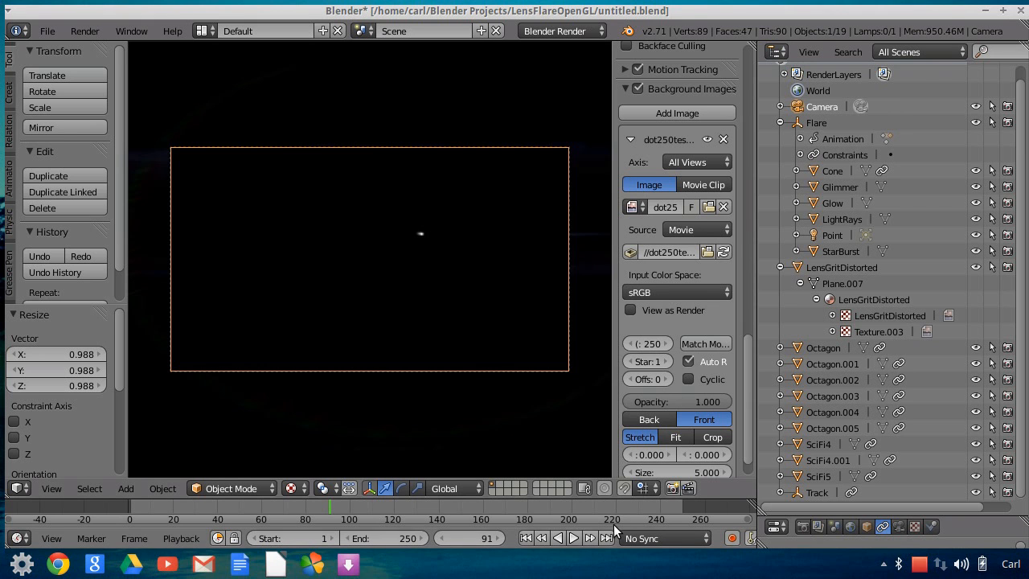
{"action": "left_click", "coordinate": [526, 538]}
{"action": "left_click", "coordinate": [570, 537]}
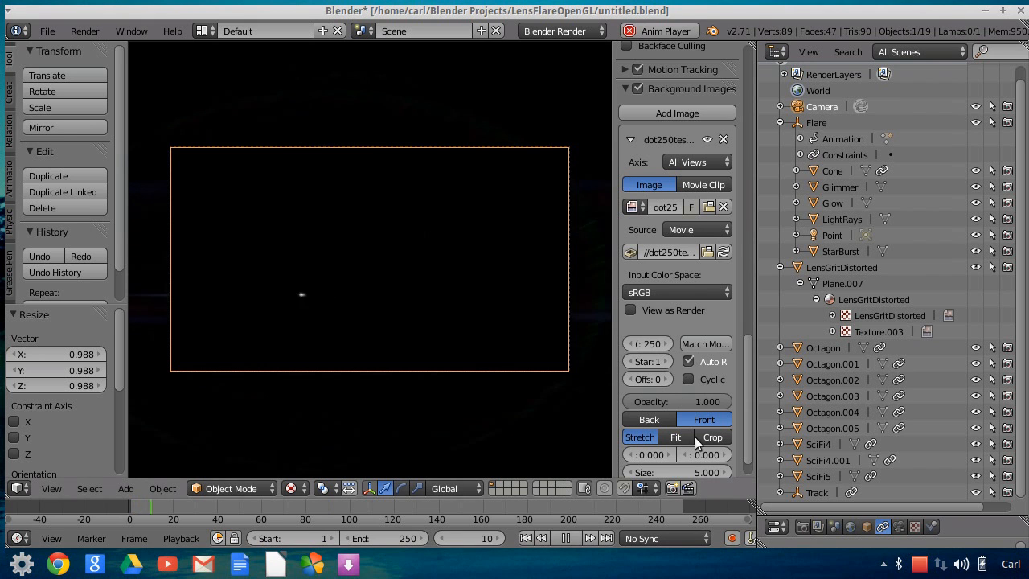
Step: Set the background movie's opacity back to 0.000, disable background images, and stop the playback
{"action": "left_click_drag", "start_coordinate": [708, 402], "coordinate": [615, 400]}
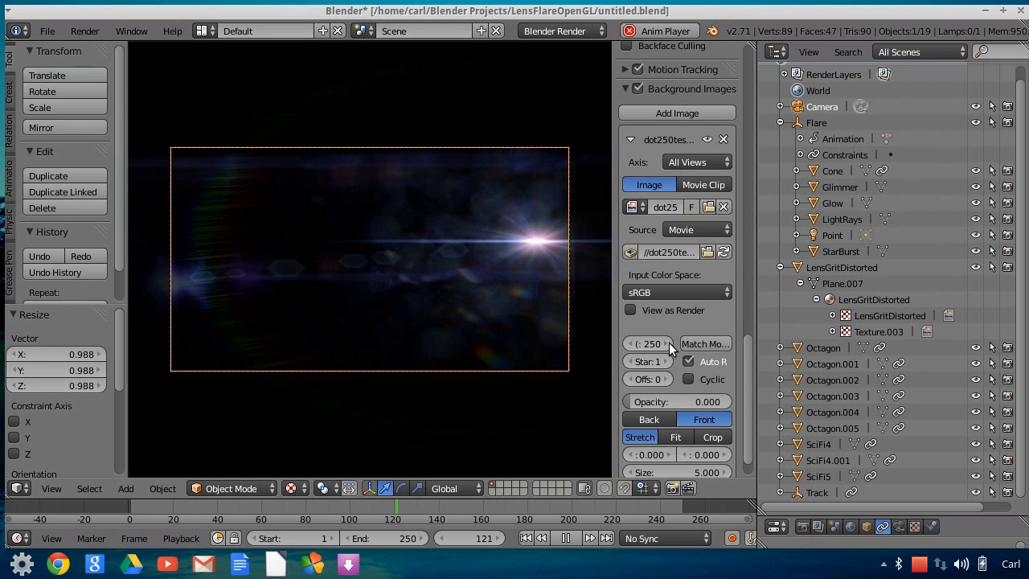
{"action": "scroll", "coordinate": [674, 349], "scroll_direction": "up", "scroll_amount": 2}
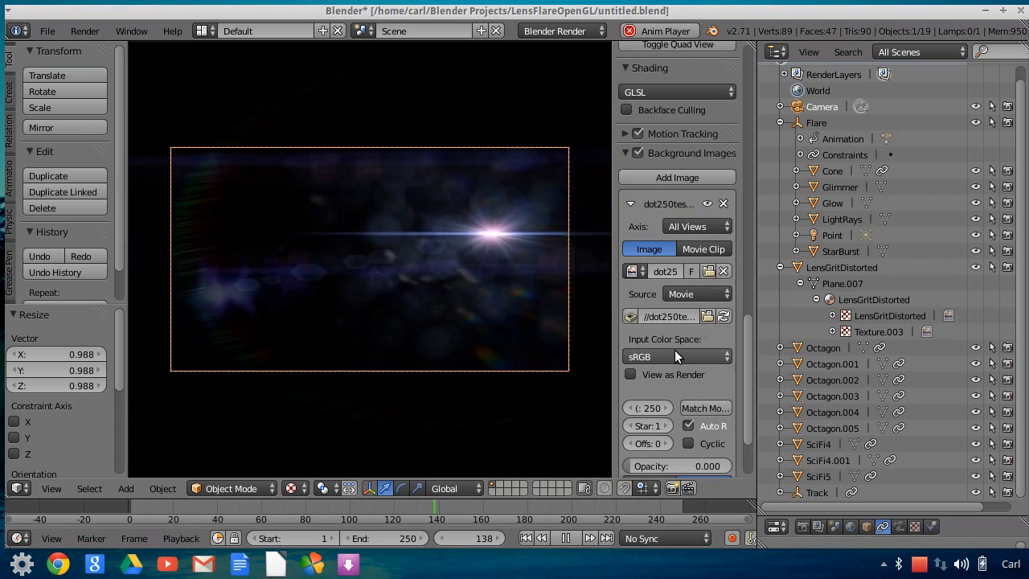
{"action": "left_click", "coordinate": [637, 152]}
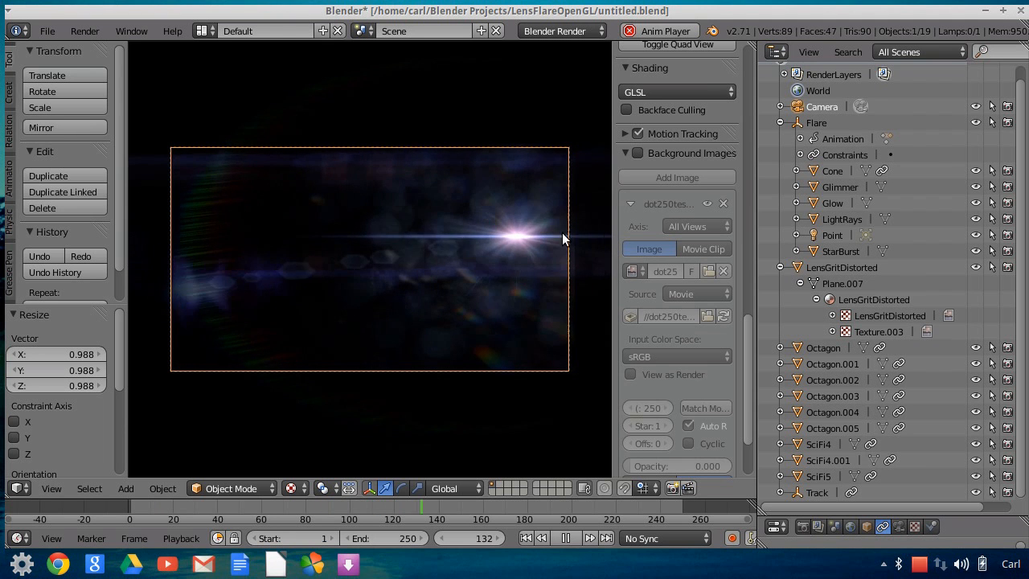
{"action": "left_click", "coordinate": [564, 537]}
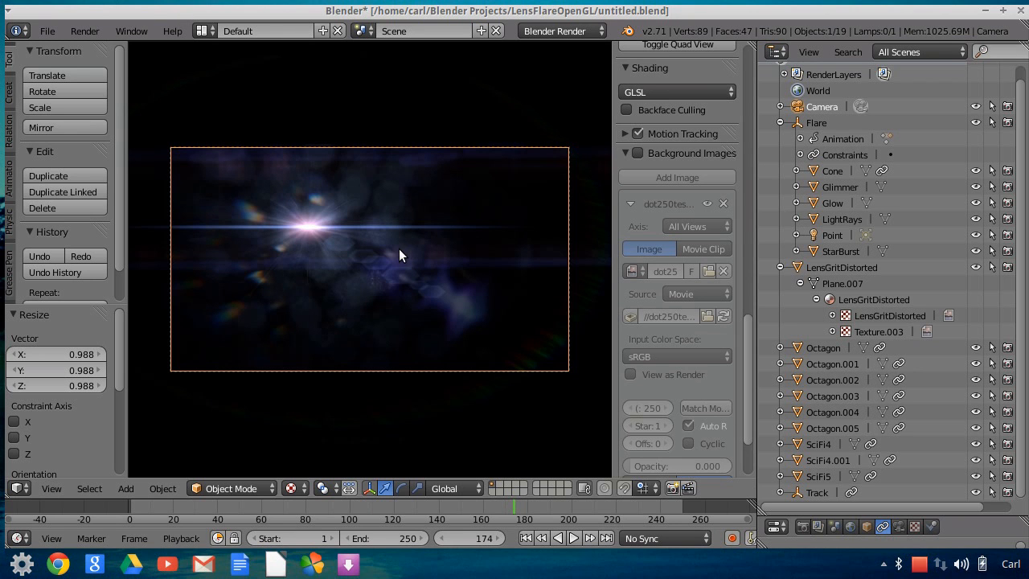
Step: Switch to the Video Editing screen layout and view the sequencer's options for adding a scene strip
{"action": "left_click", "coordinate": [206, 33]}
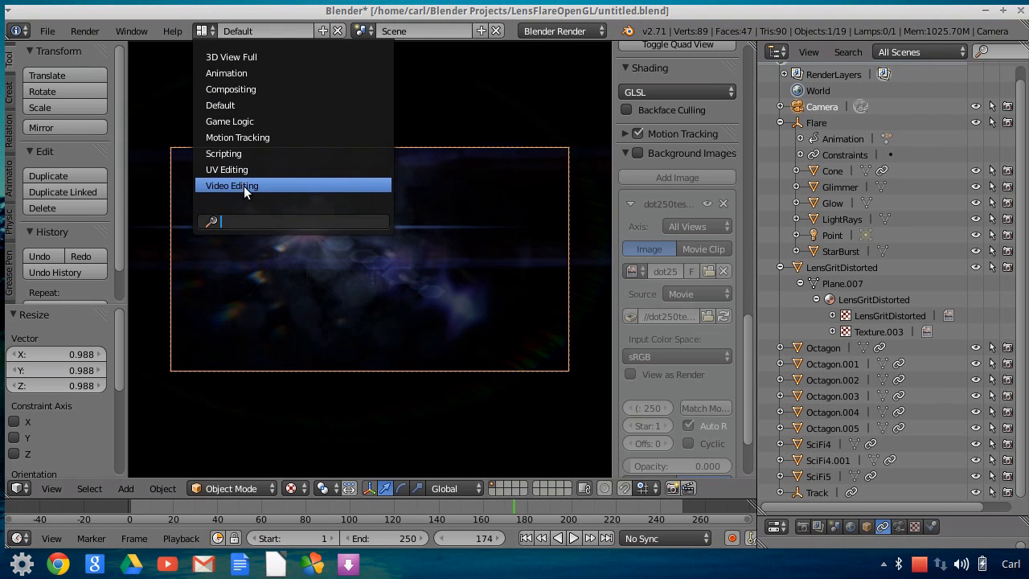
{"action": "left_click", "coordinate": [240, 186]}
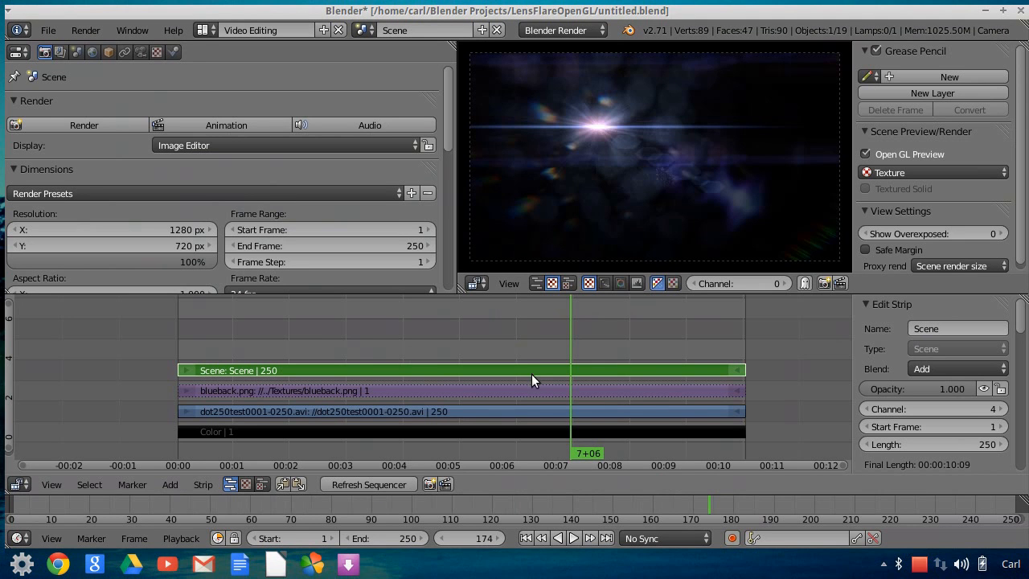
{"action": "left_click", "coordinate": [172, 484]}
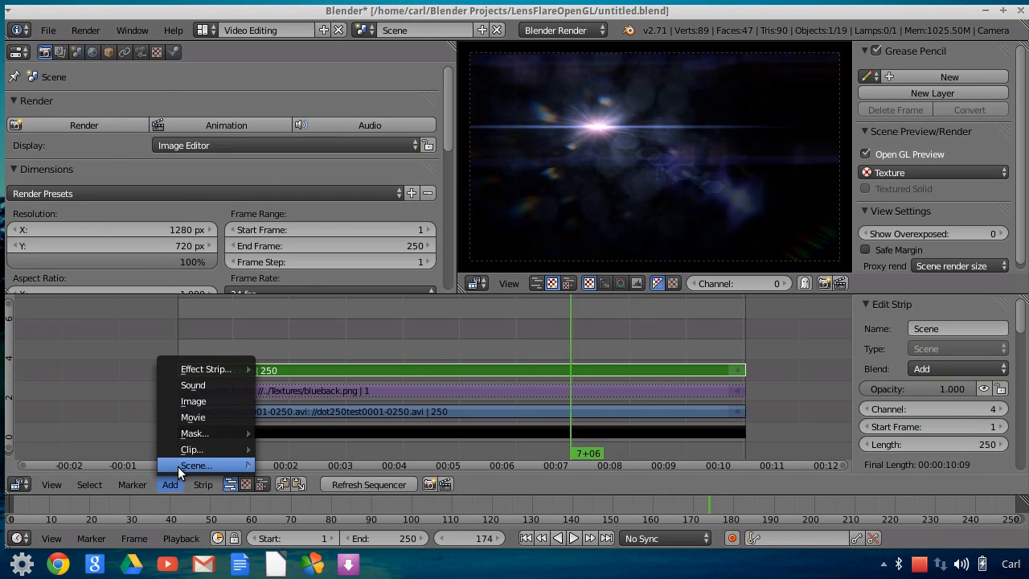
{"action": "mouse_move", "coordinate": [222, 466]}
{"action": "left_click", "coordinate": [323, 464]}
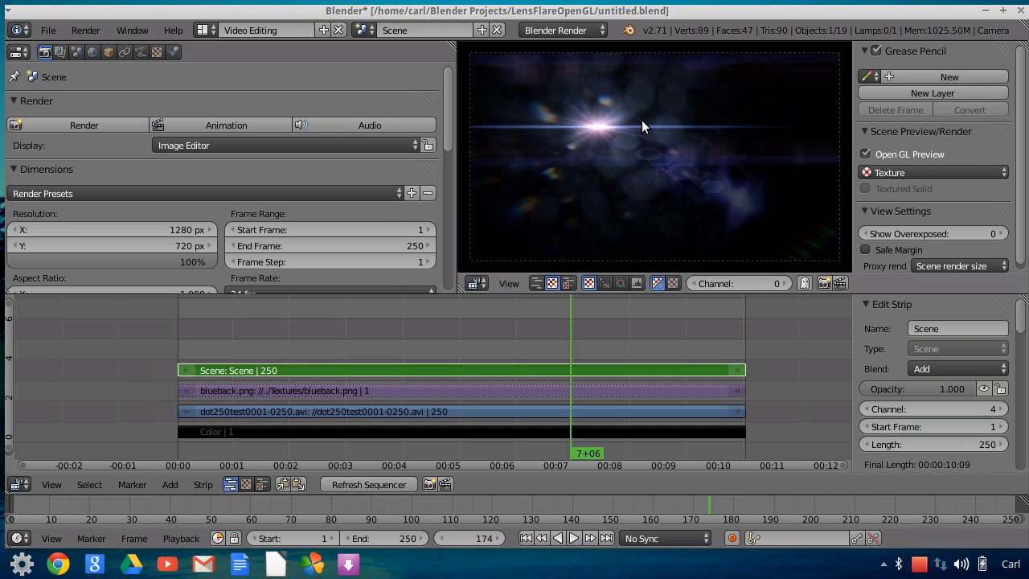
Step: Play the sequencer preview of the flare from the first frame and stop it partway
{"action": "left_click", "coordinate": [526, 537]}
{"action": "left_click", "coordinate": [574, 539]}
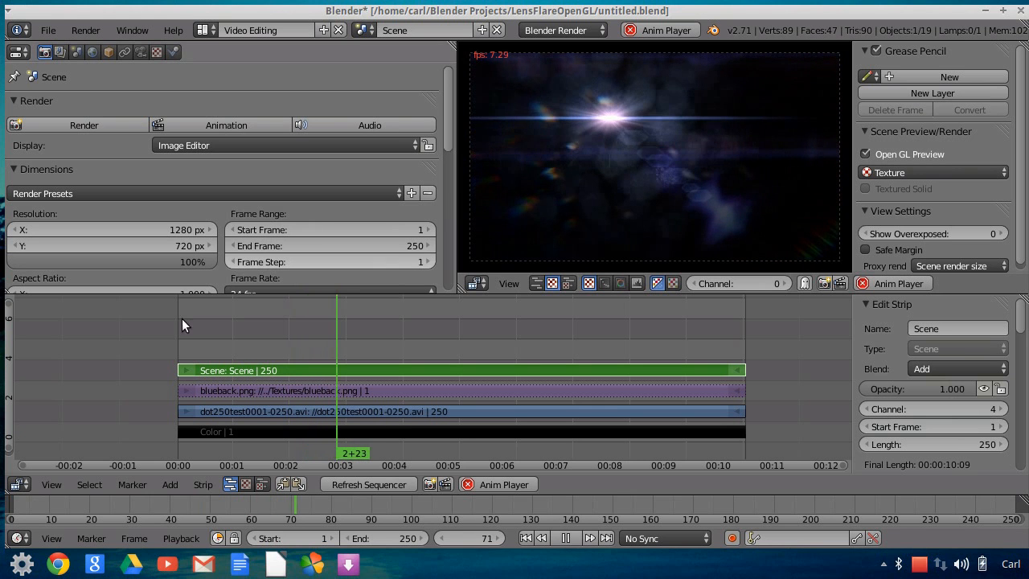
{"action": "key", "text": "alt+a"}
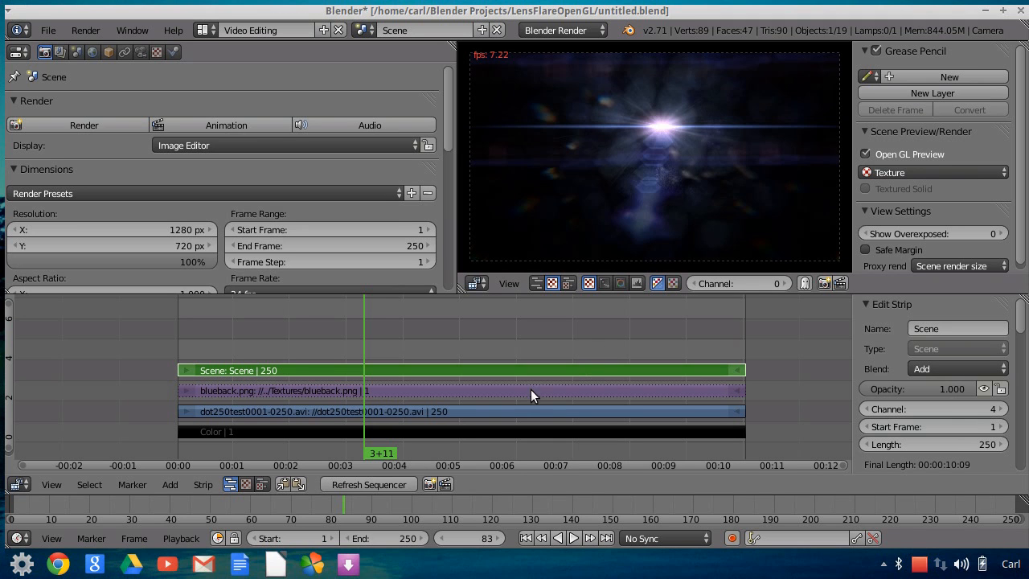
Step: Mute the Scene strip in the sequencer and unmute it again to compare the preview
{"action": "left_click", "coordinate": [982, 389]}
{"action": "left_click", "coordinate": [982, 389]}
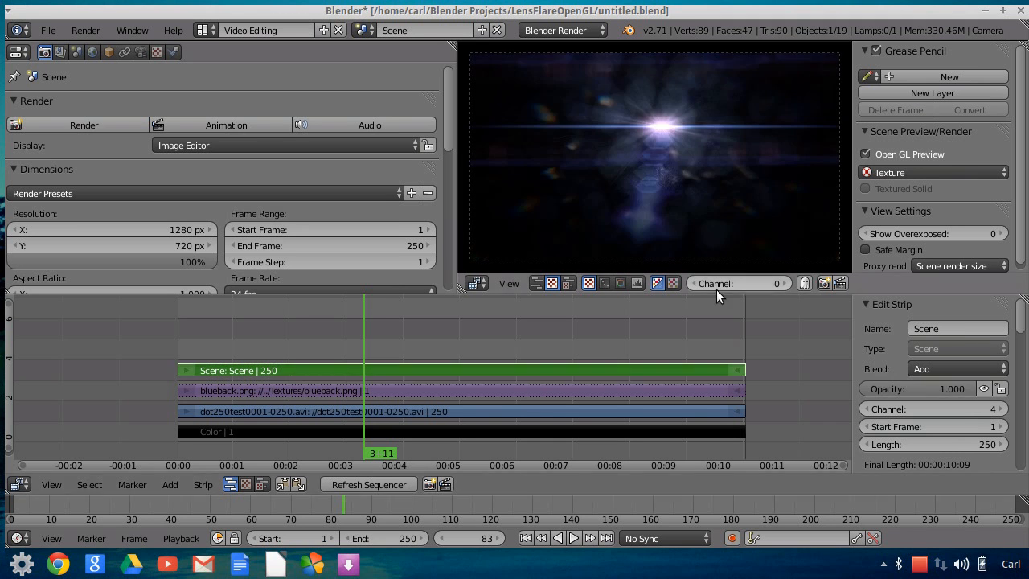
{"action": "left_click_drag", "start_coordinate": [971, 388], "coordinate": [997, 389]}
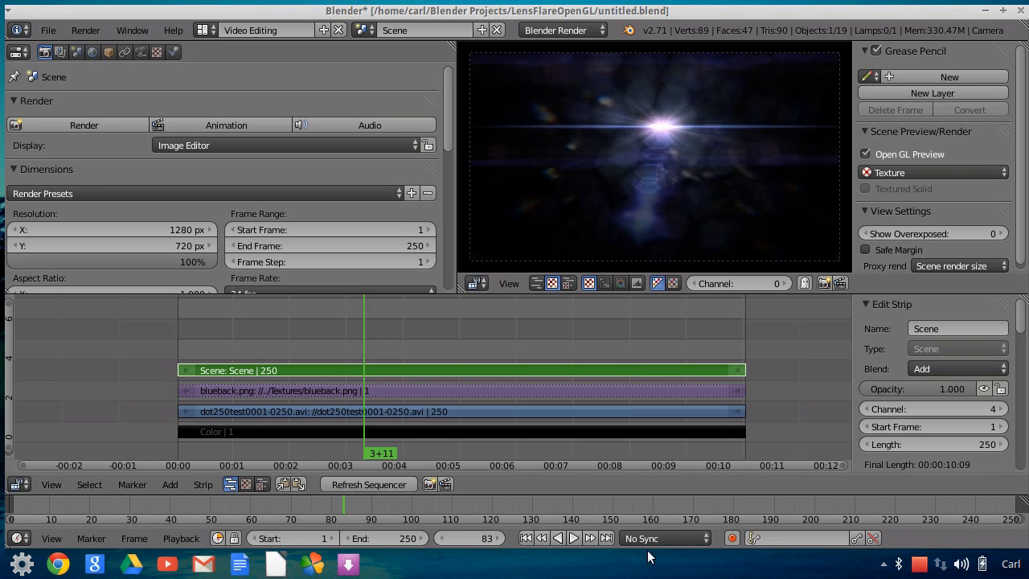
Step: Play the sequencer preview of the flare on black from the first frame and stop it after a few frames
{"action": "left_click", "coordinate": [525, 538]}
{"action": "left_click", "coordinate": [572, 537]}
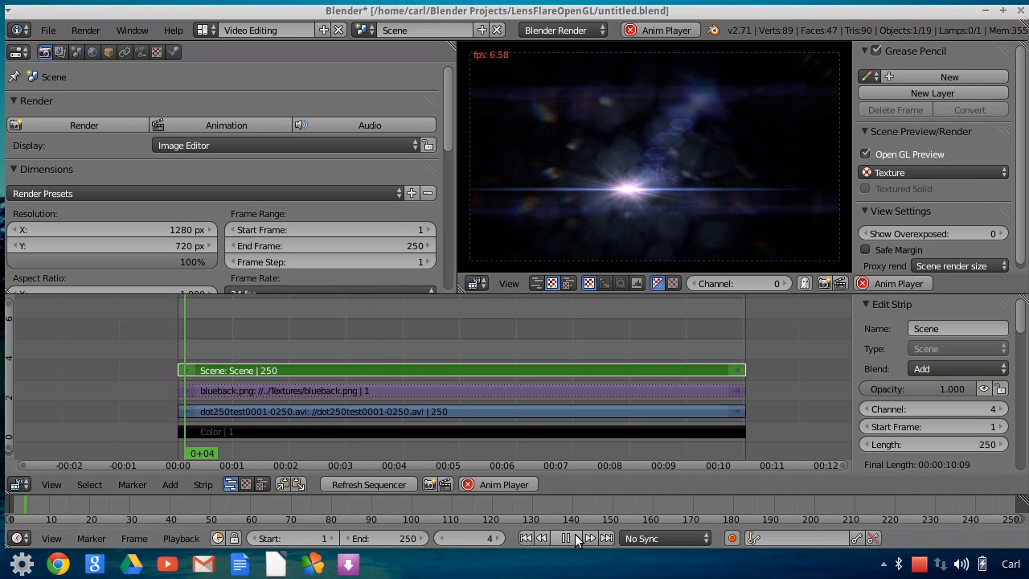
{"action": "left_click", "coordinate": [567, 538]}
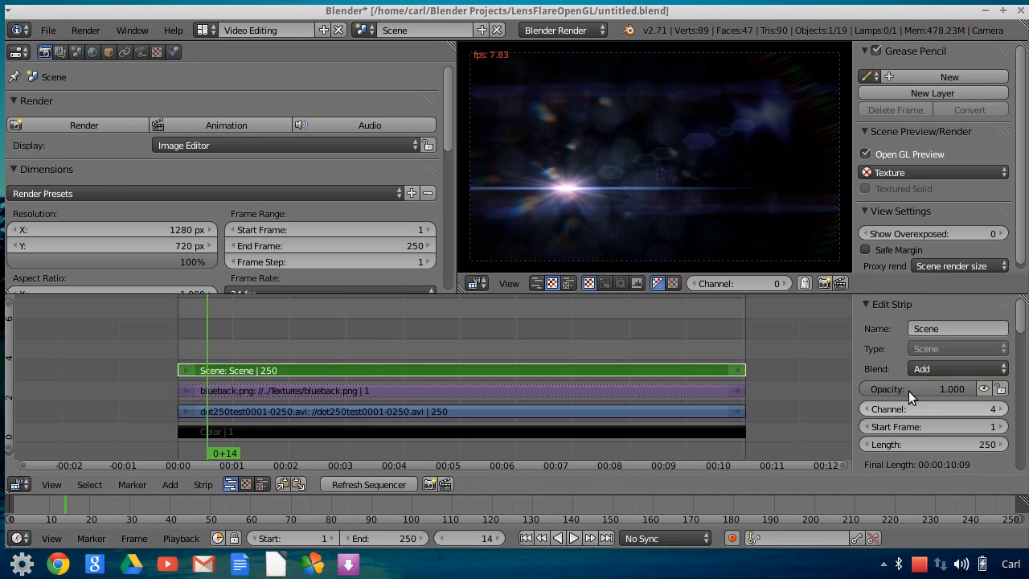
Step: Unmute the blueback.png strip and play the sequencer preview with the flare over it, stopping partway
{"action": "right_click", "coordinate": [673, 413]}
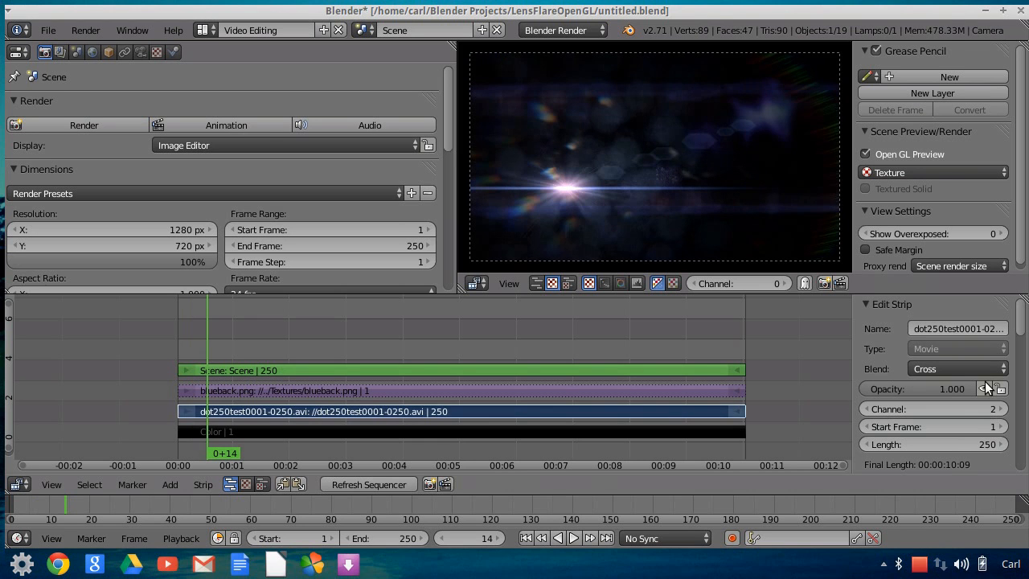
{"action": "right_click", "coordinate": [691, 389]}
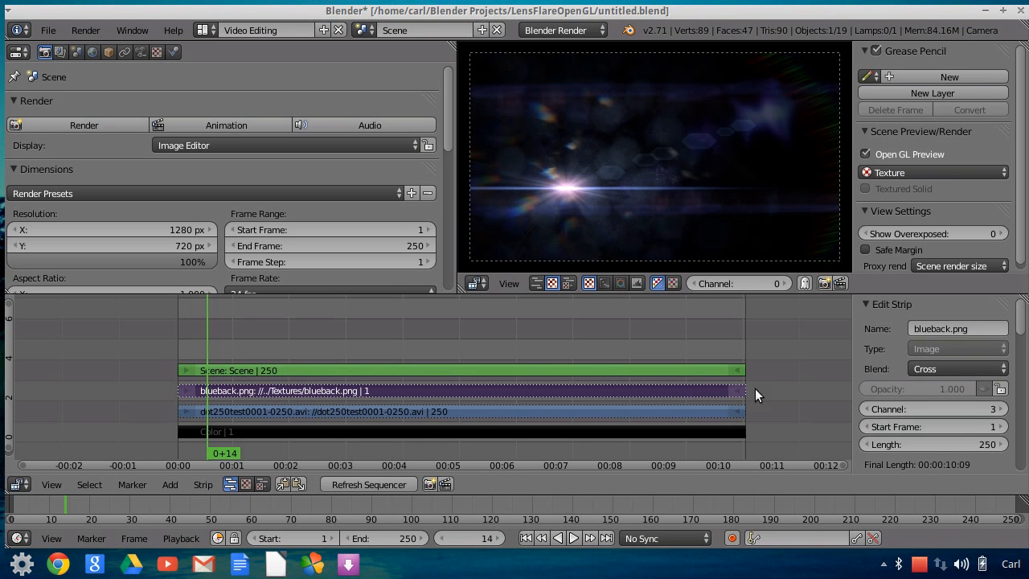
{"action": "left_click", "coordinate": [984, 388]}
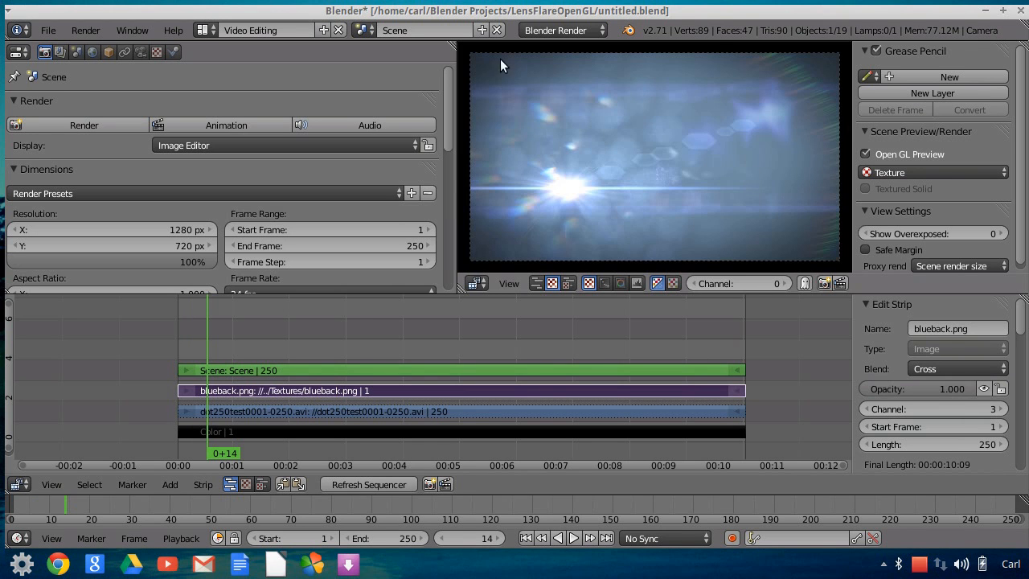
{"action": "left_click", "coordinate": [557, 538]}
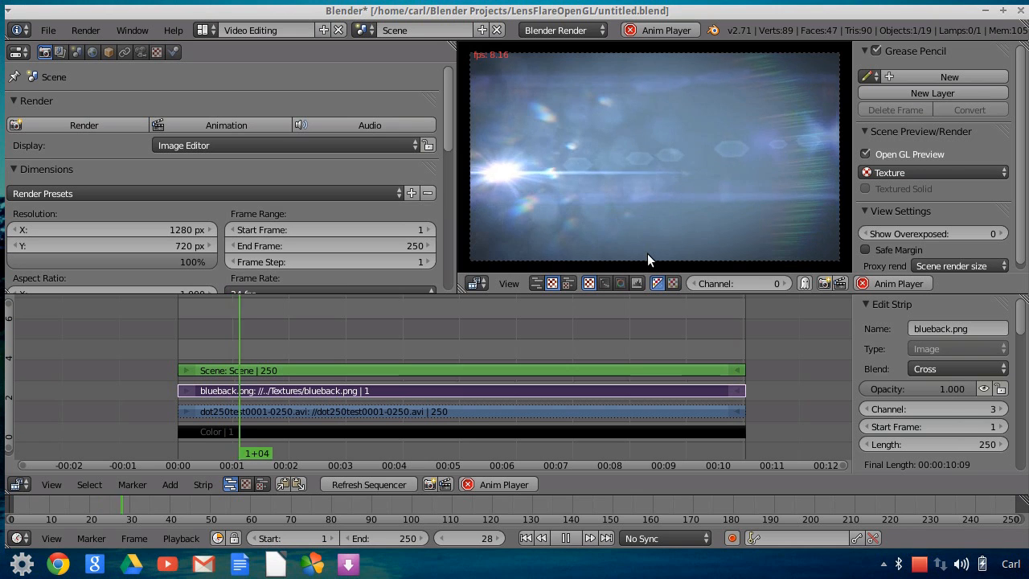
{"action": "left_click", "coordinate": [570, 538]}
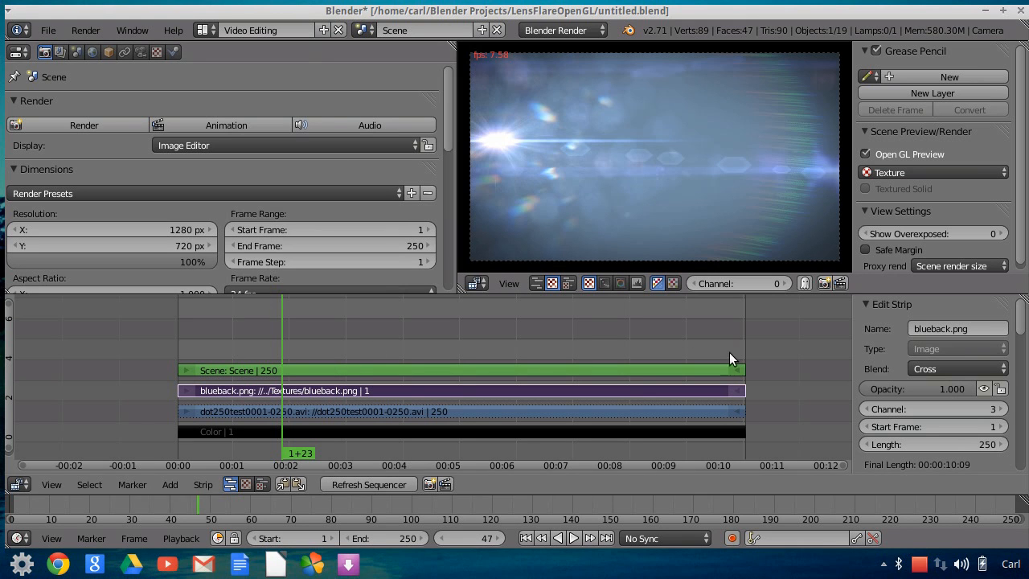
{"action": "scroll", "coordinate": [763, 374], "scroll_direction": "up", "scroll_amount": 1}
{"action": "scroll", "coordinate": [727, 342], "scroll_direction": "down", "scroll_amount": 2}
{"action": "middle_click_drag", "start_coordinate": [708, 351], "coordinate": [719, 449]}
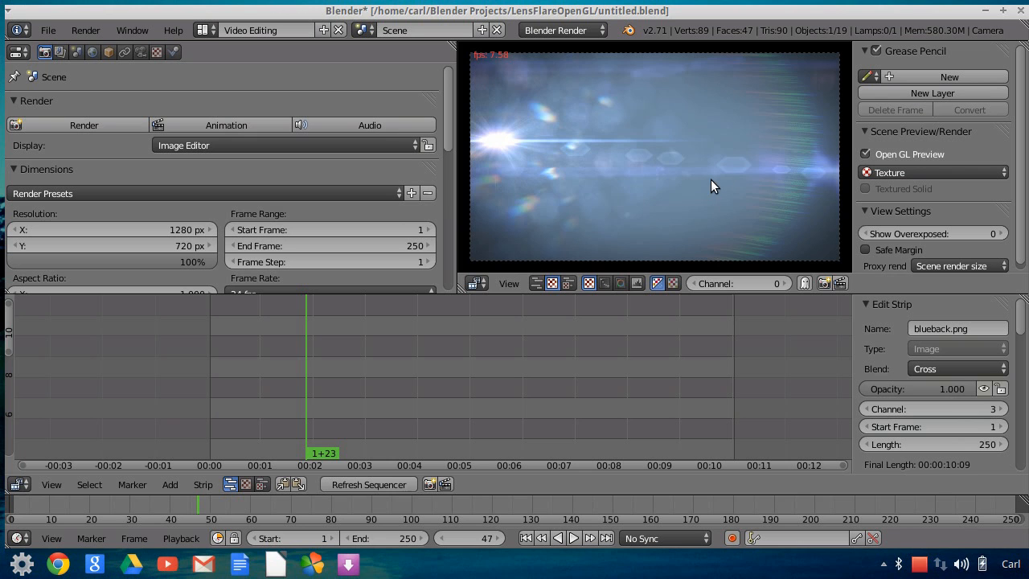
{"action": "scroll", "coordinate": [711, 179], "scroll_direction": "down", "scroll_amount": 1}
{"action": "scroll", "coordinate": [470, 413], "scroll_direction": "down", "scroll_amount": 2}
{"action": "middle_click_drag", "start_coordinate": [469, 413], "coordinate": [423, 316]}
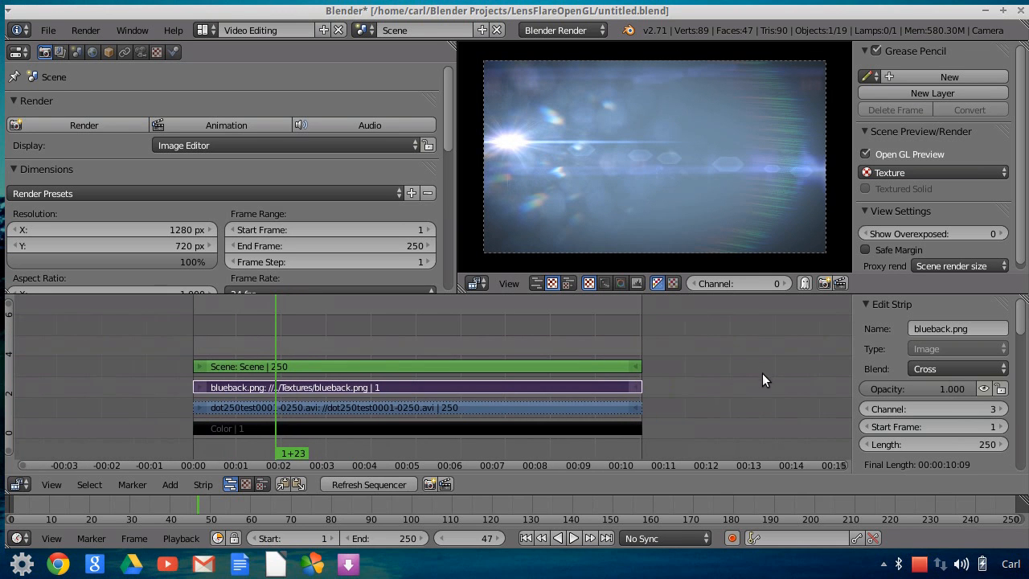
Step: Replay the flare over the blue background from the first frame, pausing and resuming once before stopping
{"action": "left_click", "coordinate": [542, 537]}
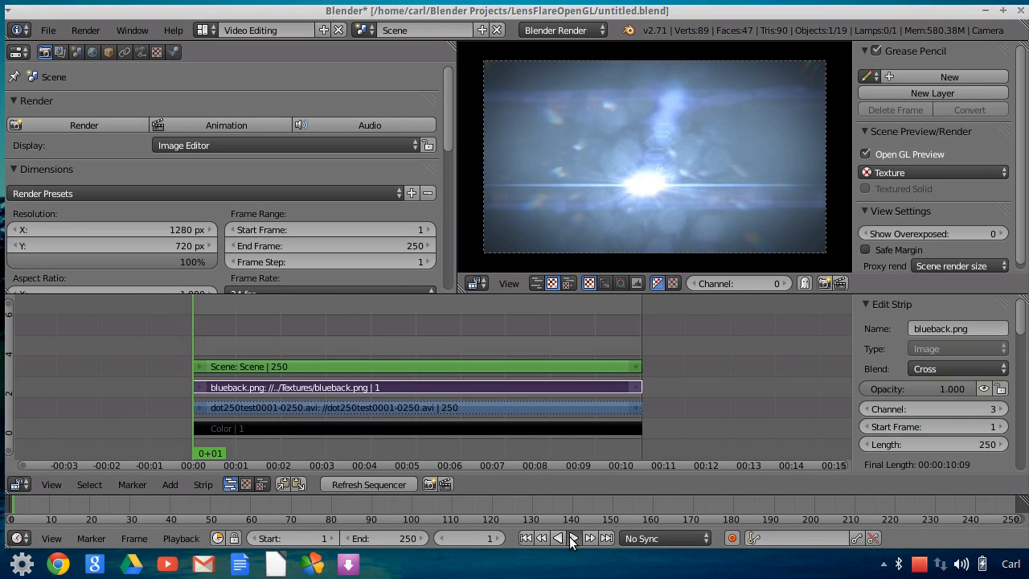
{"action": "left_click", "coordinate": [571, 537]}
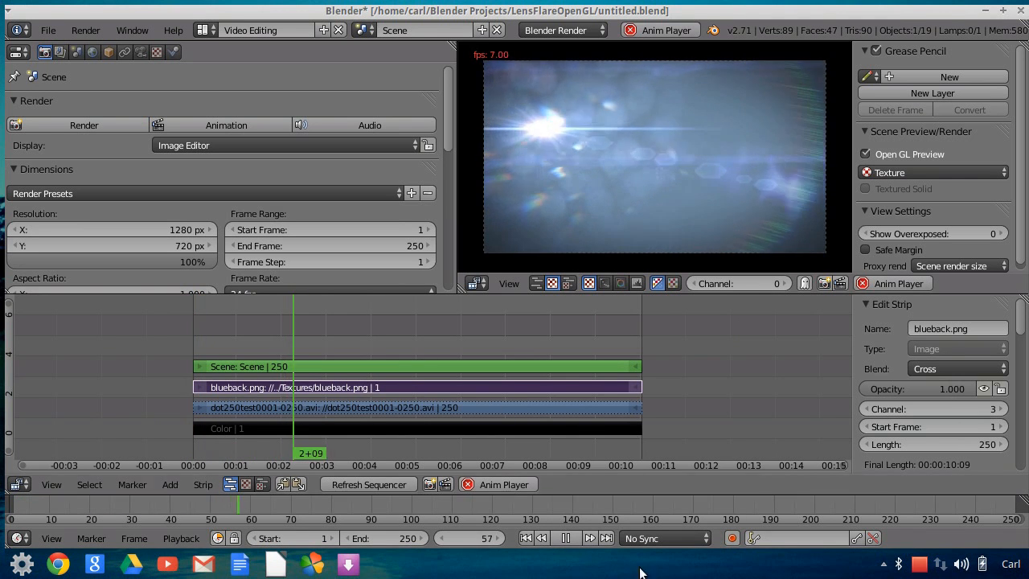
{"action": "left_click", "coordinate": [572, 537]}
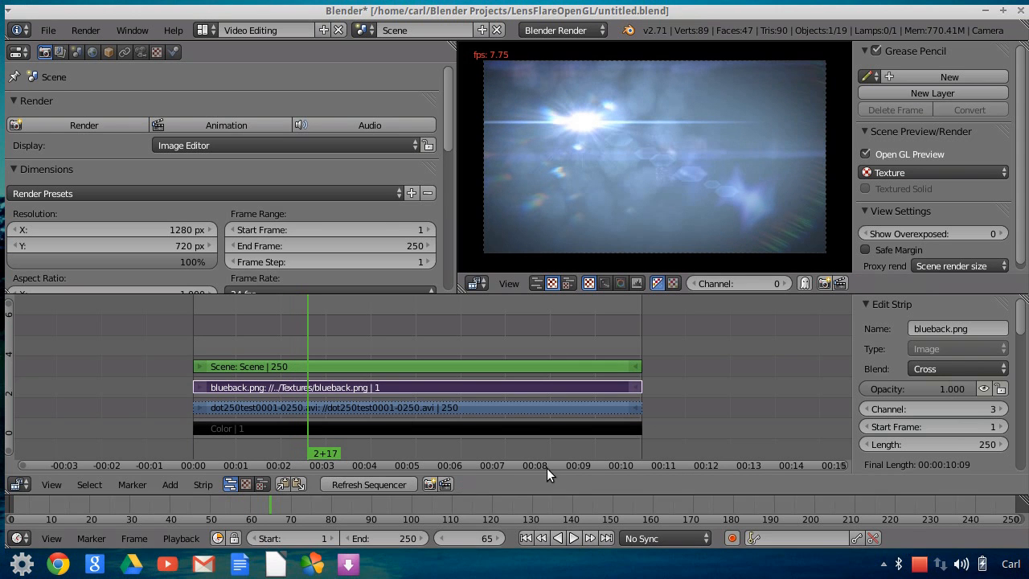
{"action": "left_click", "coordinate": [572, 537]}
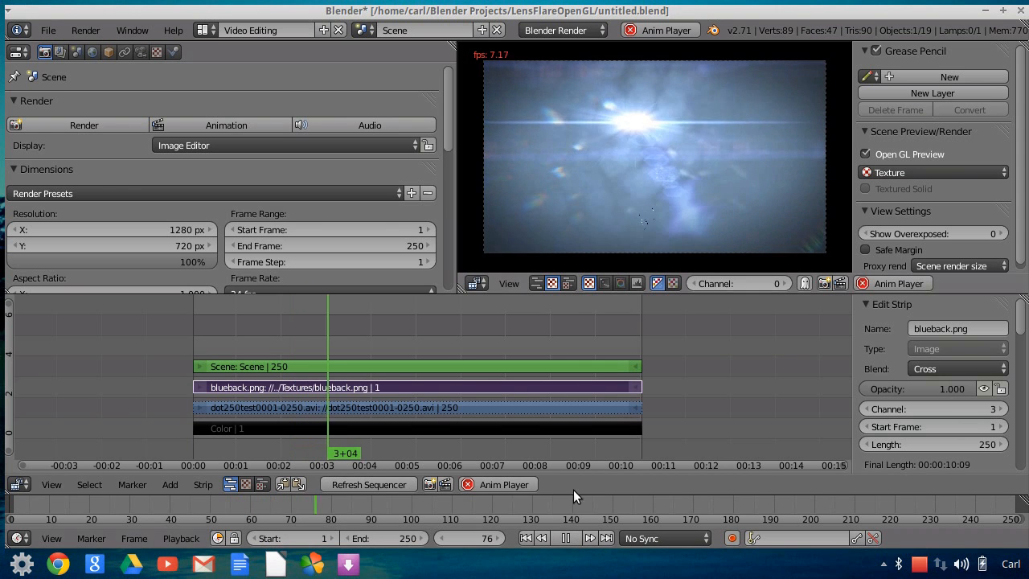
{"action": "left_click", "coordinate": [571, 536]}
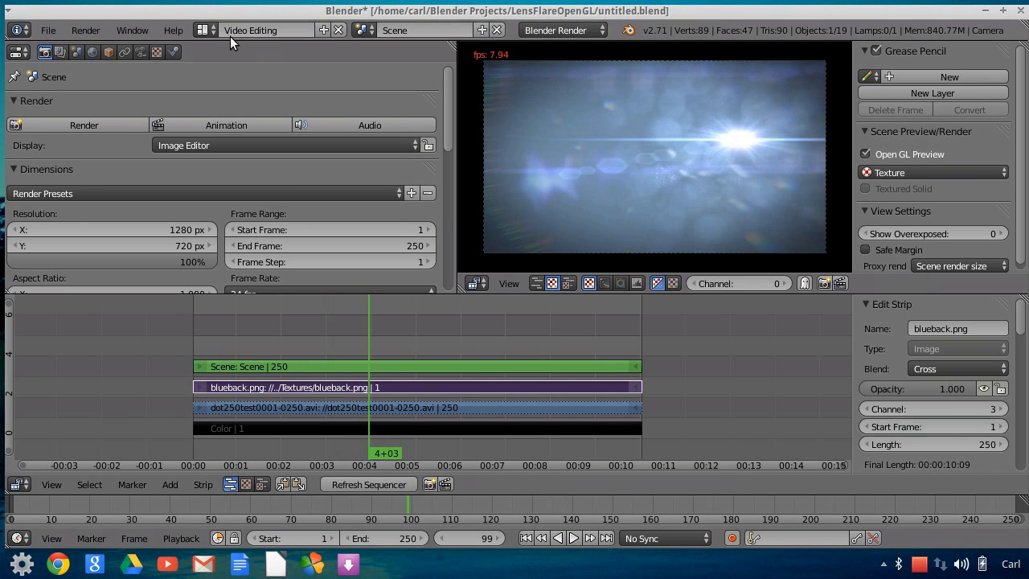
Step: Switch to the Default screen layout and set the 3D view's shading to Wireframe
{"action": "left_click", "coordinate": [205, 30]}
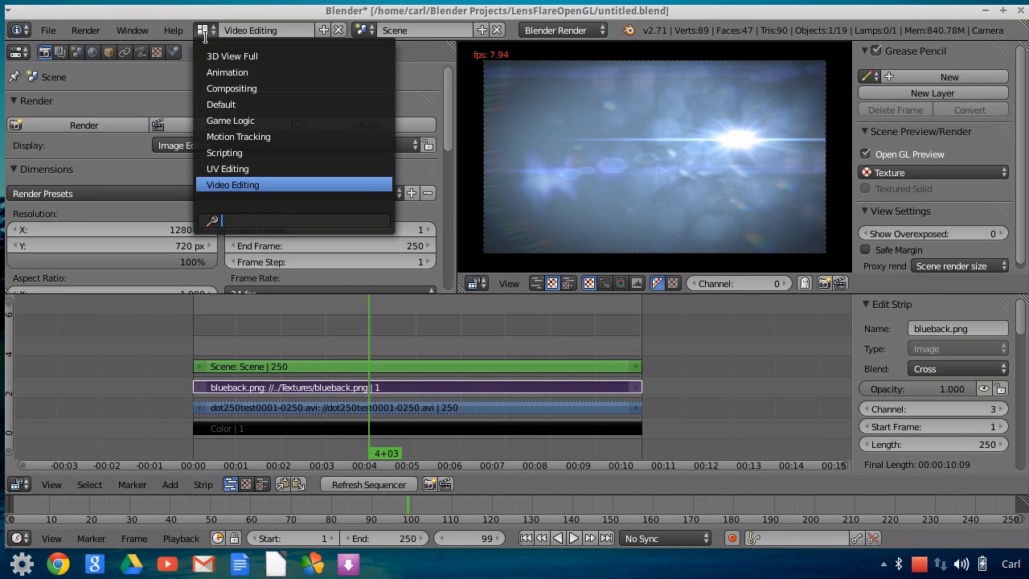
{"action": "left_click", "coordinate": [241, 104]}
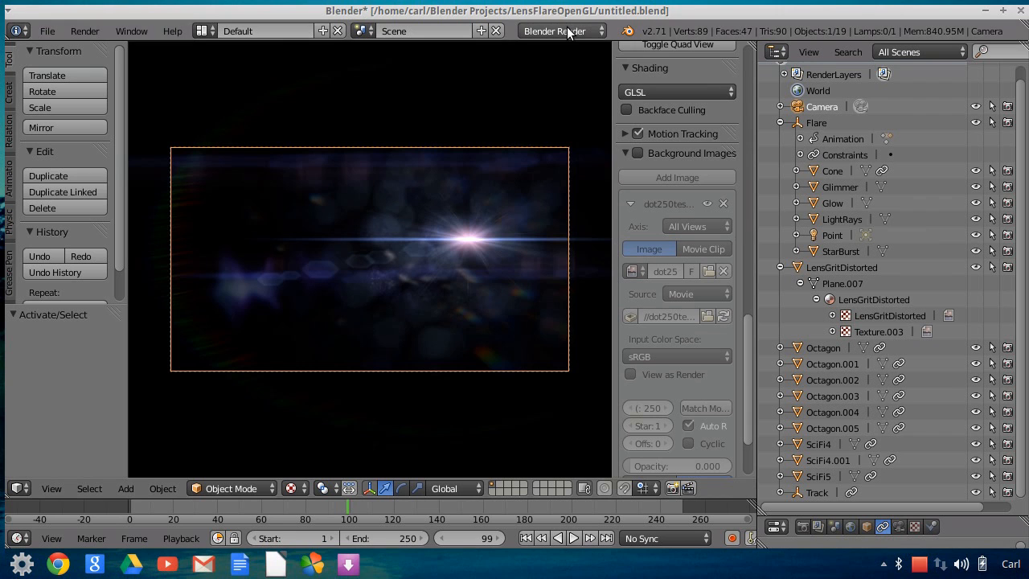
{"action": "left_click", "coordinate": [291, 488]}
{"action": "left_click", "coordinate": [303, 450]}
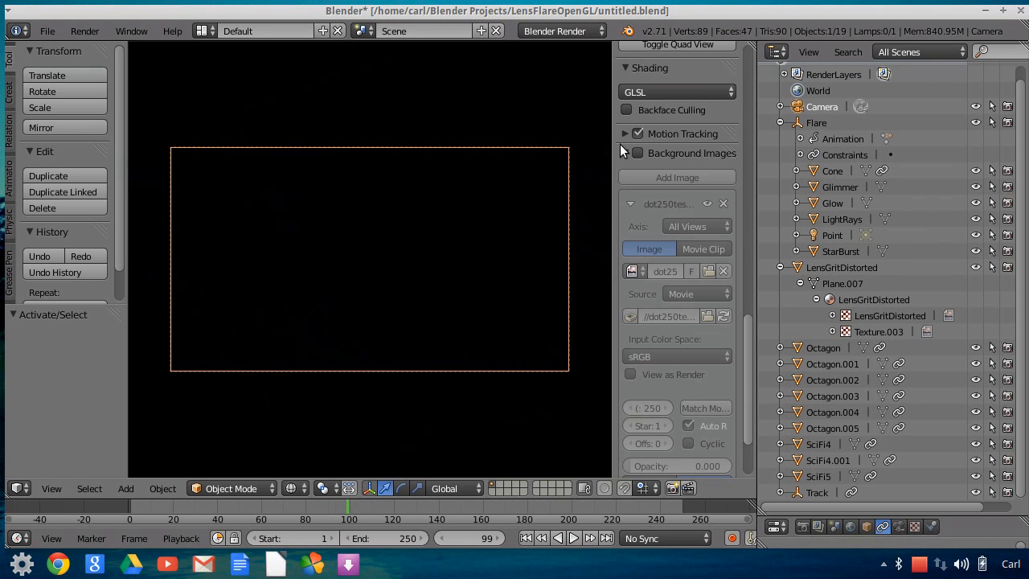
Step: Disable Only Render in the 3D view's display settings and view the flare rig's wireframes in perspective from outside the camera
{"action": "scroll", "coordinate": [665, 172], "scroll_direction": "up", "scroll_amount": 8}
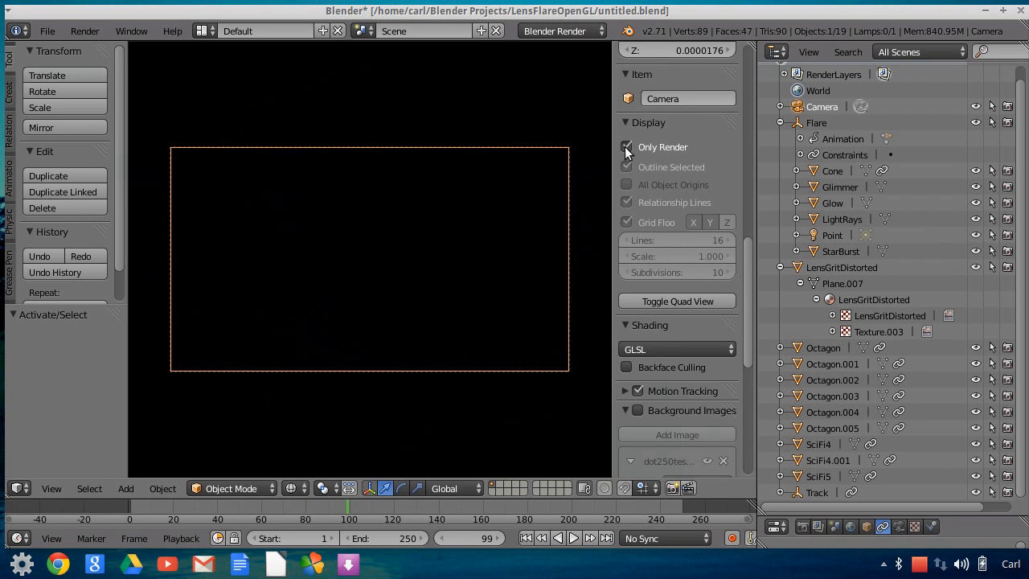
{"action": "left_click", "coordinate": [625, 146]}
{"action": "scroll", "coordinate": [361, 333], "scroll_direction": "down", "scroll_amount": 3}
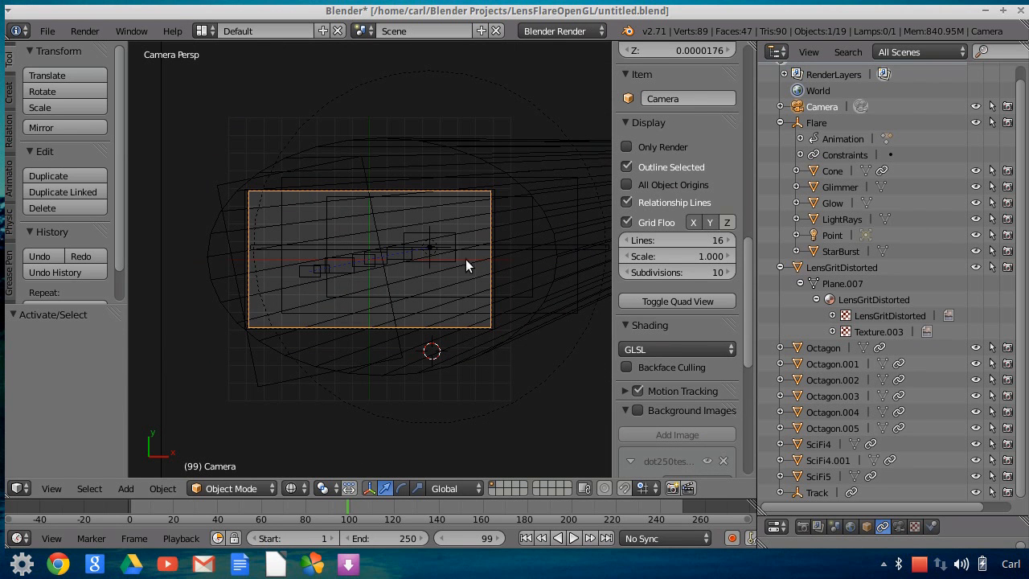
{"action": "middle_click_drag", "start_coordinate": [433, 414], "coordinate": [412, 312]}
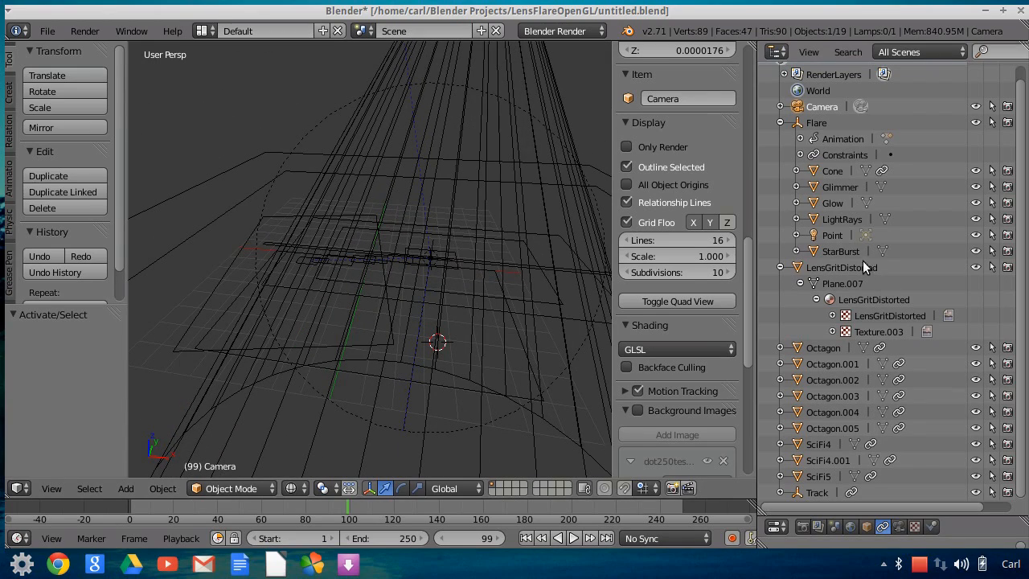
Step: Hide the Cone, Point, Glimmer, Glow, LightRays, StarBurst and LensGritDistorted objects in both the viewport and the render
{"action": "left_click", "coordinate": [975, 170]}
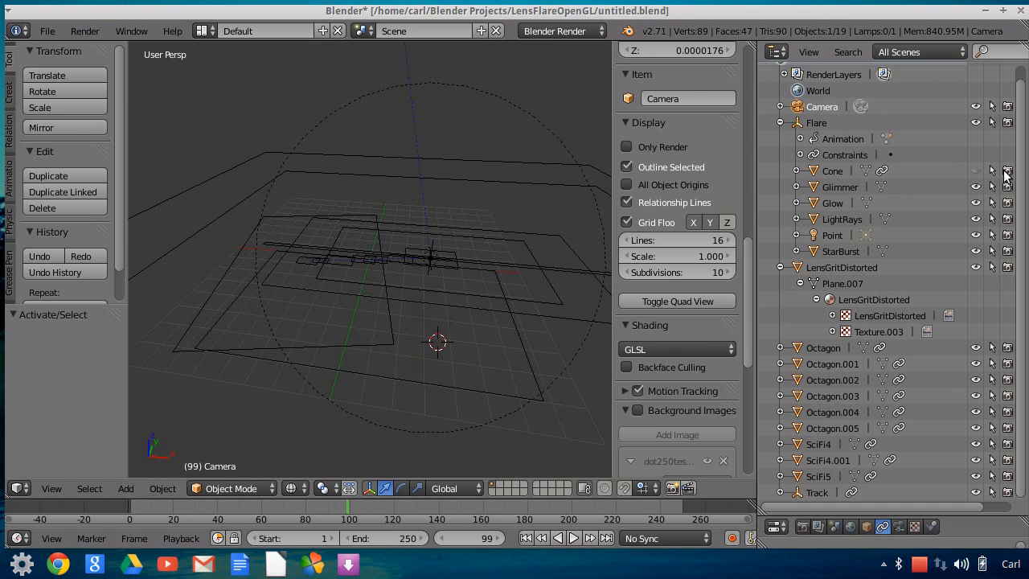
{"action": "scroll", "coordinate": [362, 294], "scroll_direction": "down", "scroll_amount": 1}
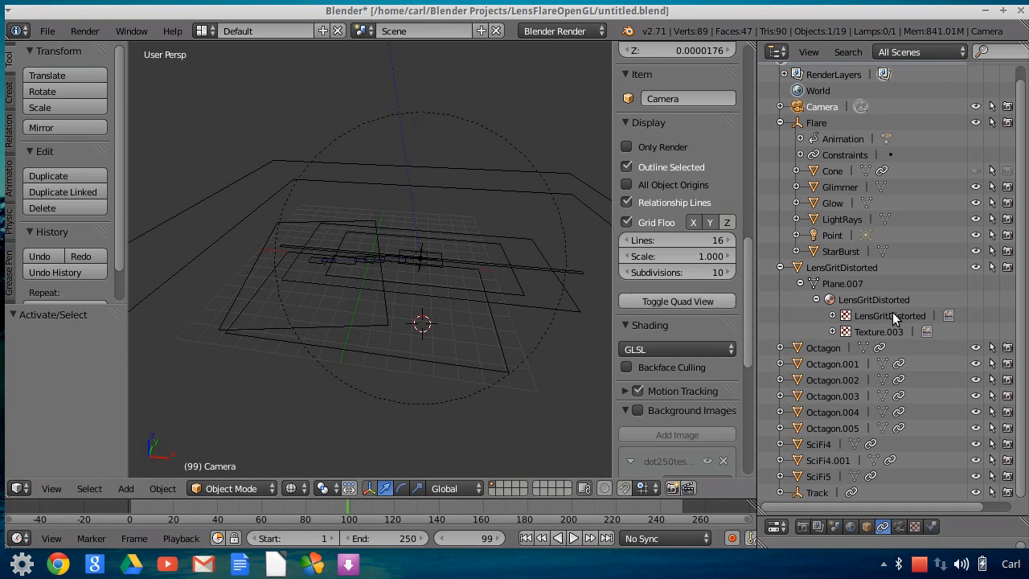
{"action": "left_click", "coordinate": [975, 235]}
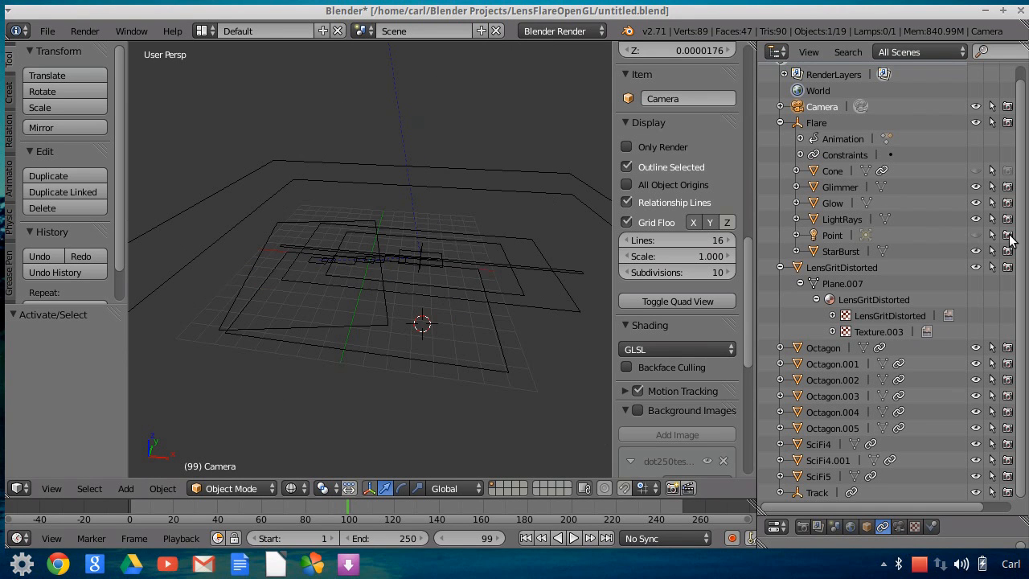
{"action": "middle_click_drag", "start_coordinate": [532, 252], "coordinate": [528, 274]}
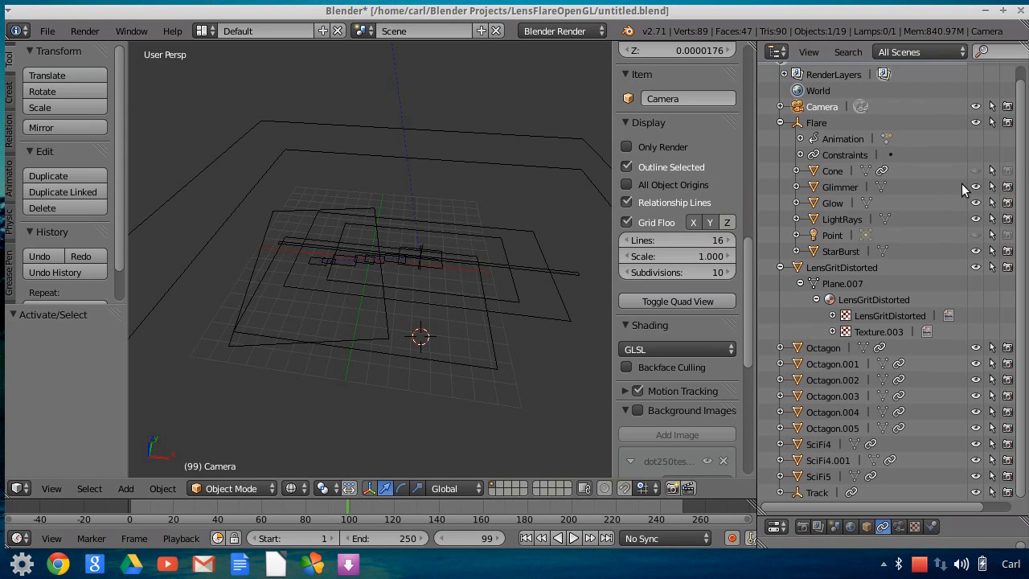
{"action": "left_click", "coordinate": [975, 186]}
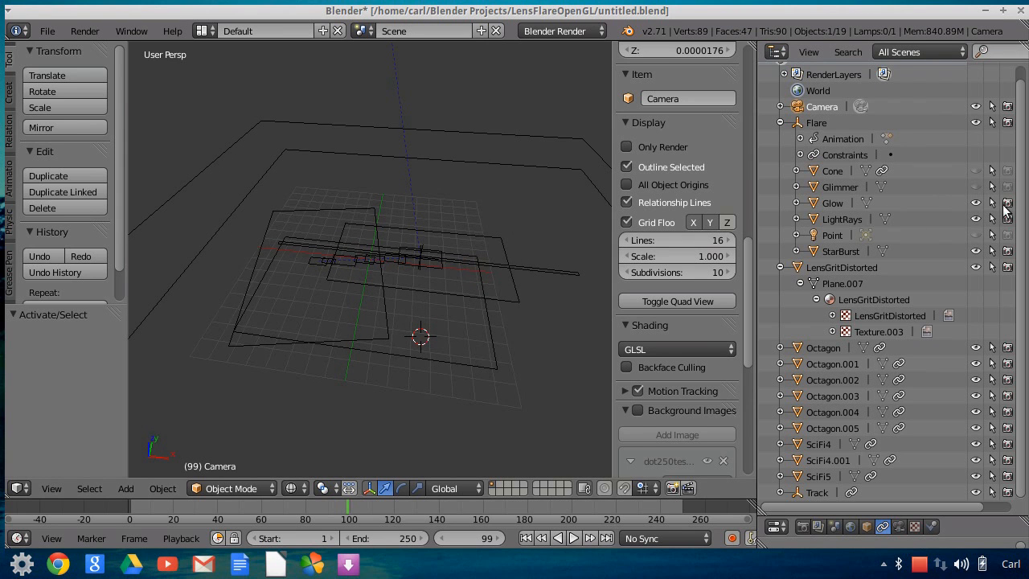
{"action": "left_click", "coordinate": [975, 203]}
{"action": "left_click", "coordinate": [975, 218]}
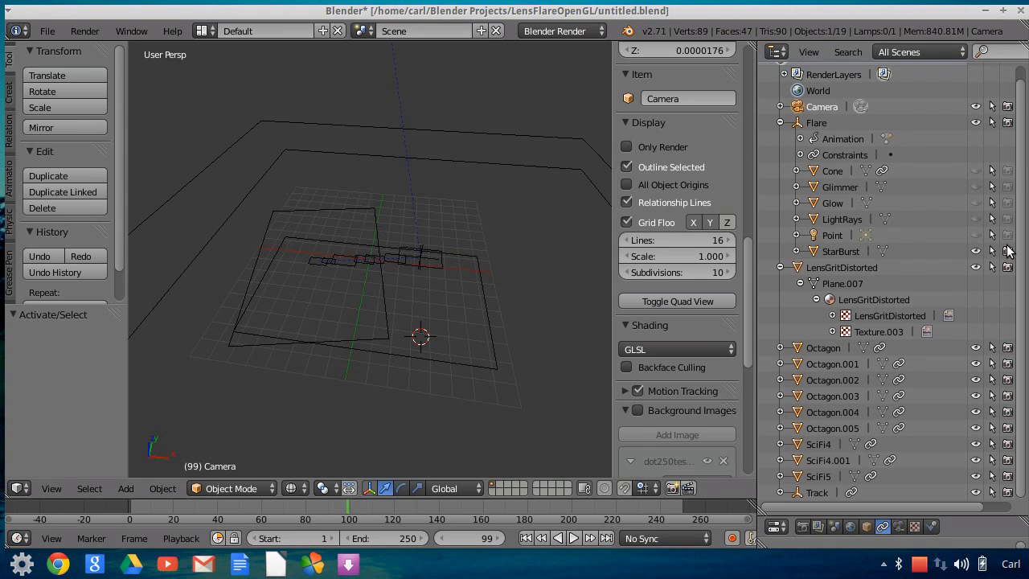
{"action": "left_click", "coordinate": [975, 250]}
{"action": "left_click", "coordinate": [974, 267]}
{"action": "left_click", "coordinate": [1006, 267]}
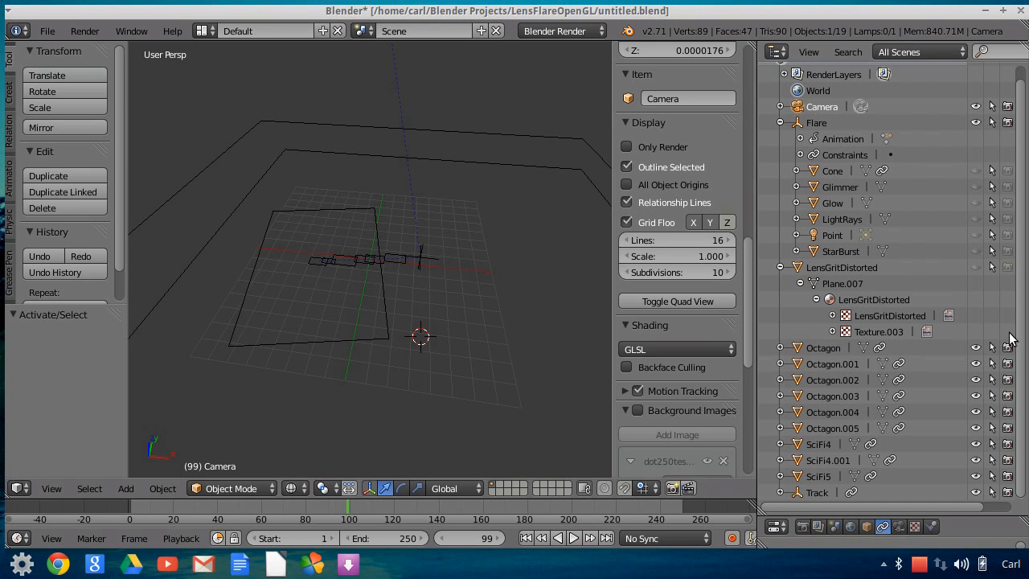
Step: Hide Octagon through Octagon.005, SciFi4, SciFi4.001, SciFi5 and Track in both the viewport and the render
{"action": "left_click", "coordinate": [975, 347]}
{"action": "left_click", "coordinate": [974, 363]}
{"action": "left_click", "coordinate": [975, 379]}
{"action": "left_click", "coordinate": [975, 396]}
{"action": "left_click", "coordinate": [975, 411]}
{"action": "left_click", "coordinate": [975, 428]}
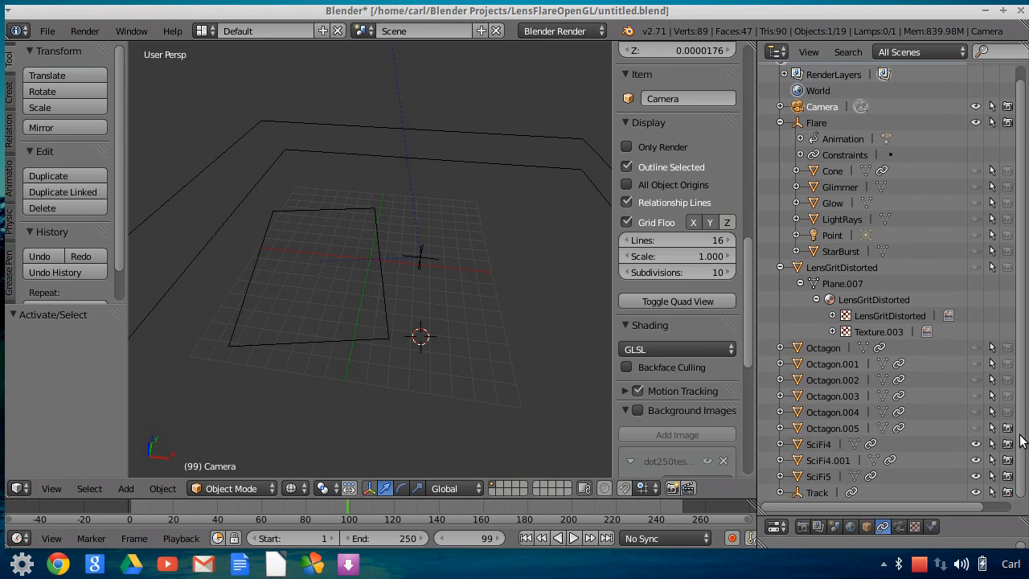
{"action": "left_click", "coordinate": [975, 444]}
{"action": "left_click", "coordinate": [975, 460]}
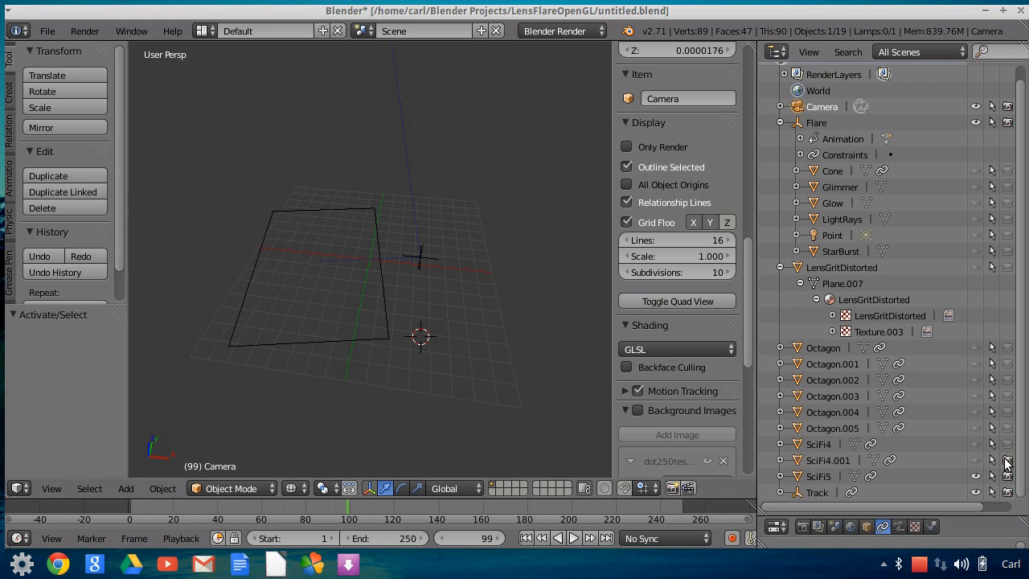
{"action": "left_click", "coordinate": [974, 476]}
{"action": "left_click", "coordinate": [974, 491]}
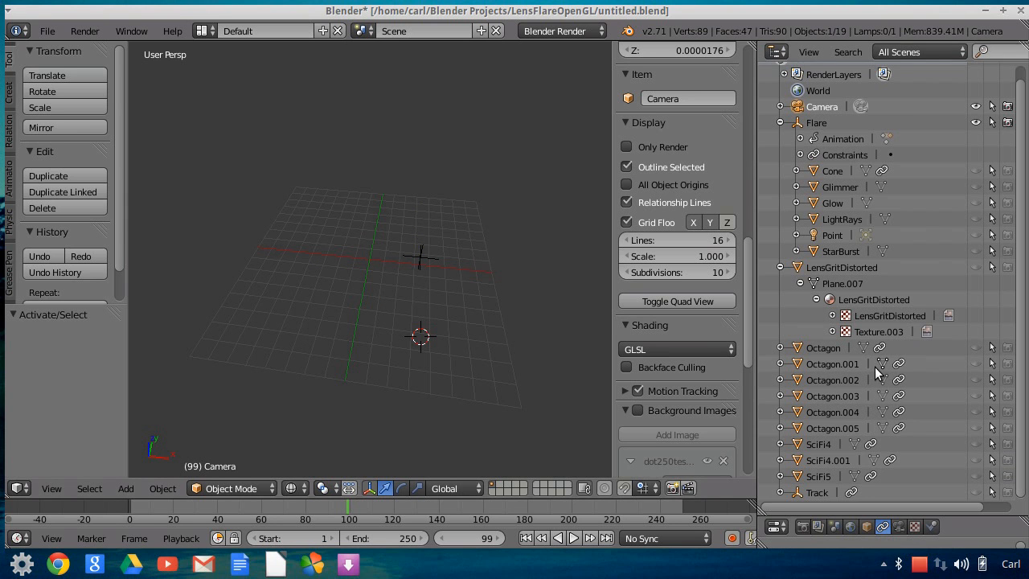
Step: Inspect the remaining Flare empty and switch the 3D view to the camera's viewpoint
{"action": "scroll", "coordinate": [541, 298], "scroll_direction": "up", "scroll_amount": 2}
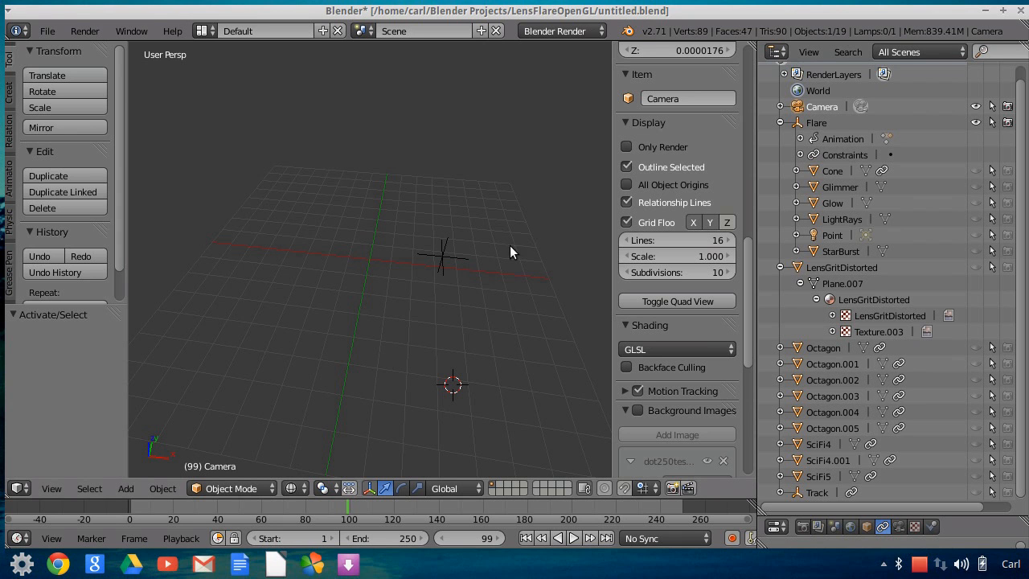
{"action": "scroll", "coordinate": [492, 303], "scroll_direction": "down", "scroll_amount": 2}
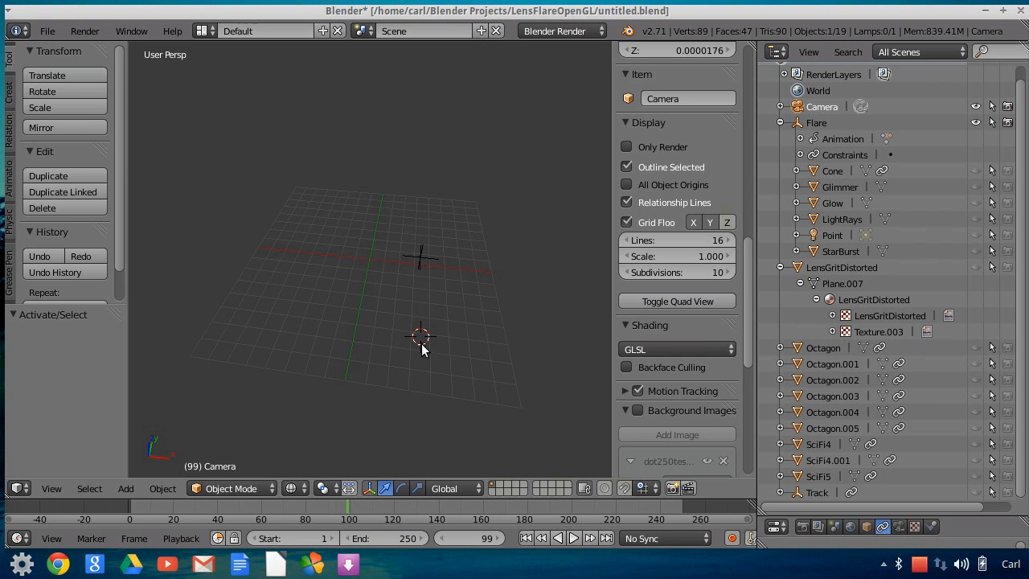
{"action": "left_click", "coordinate": [53, 488]}
{"action": "left_click", "coordinate": [74, 430]}
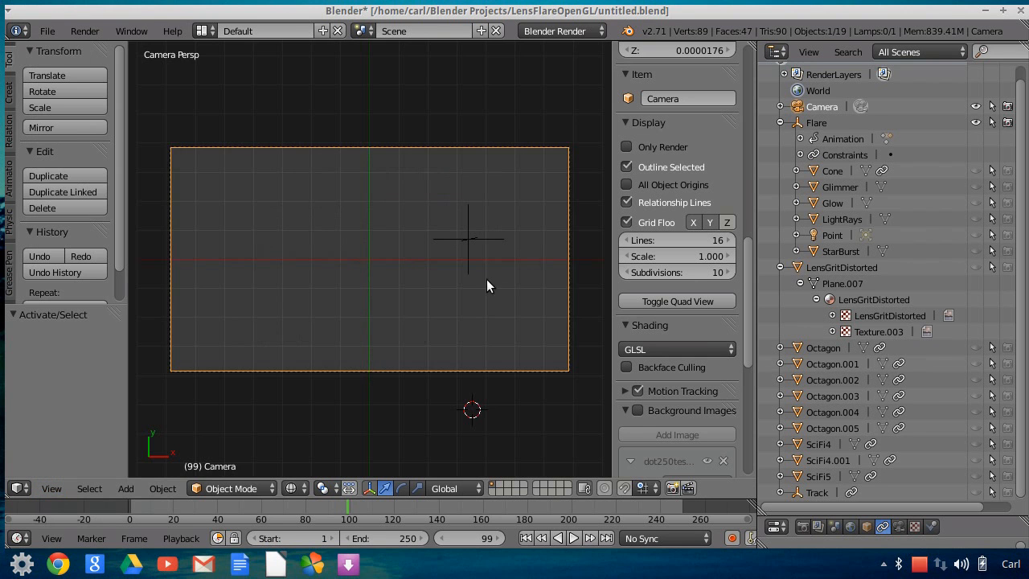
Step: Select the Flare empty and play its motion from the first frame
{"action": "right_click", "coordinate": [467, 239]}
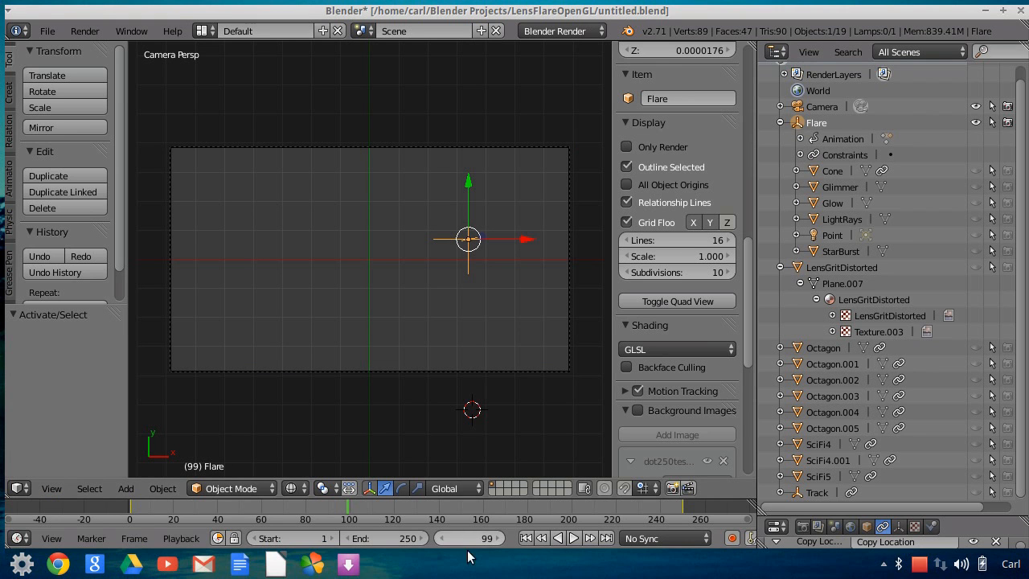
{"action": "left_click", "coordinate": [526, 538]}
{"action": "left_click", "coordinate": [571, 538]}
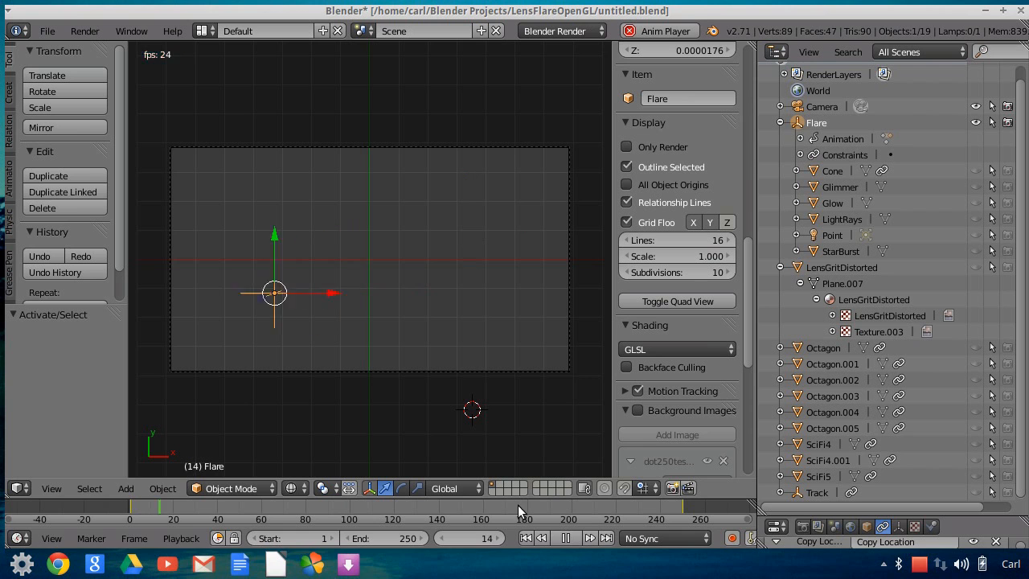
Step: Stop the playback and unhide the Track empty in both the viewport and the render
{"action": "key", "text": "alt+a"}
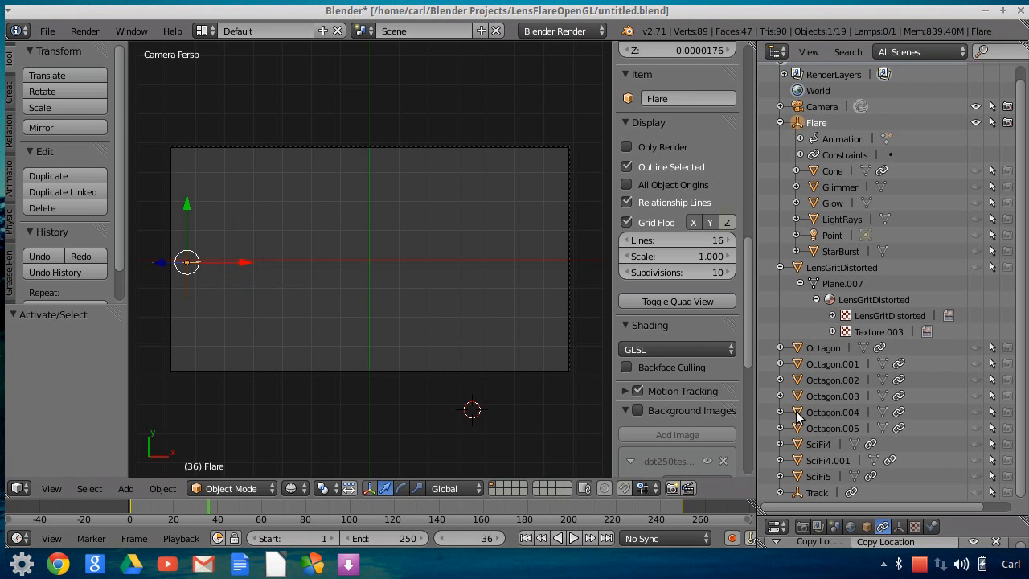
{"action": "left_click", "coordinate": [804, 493]}
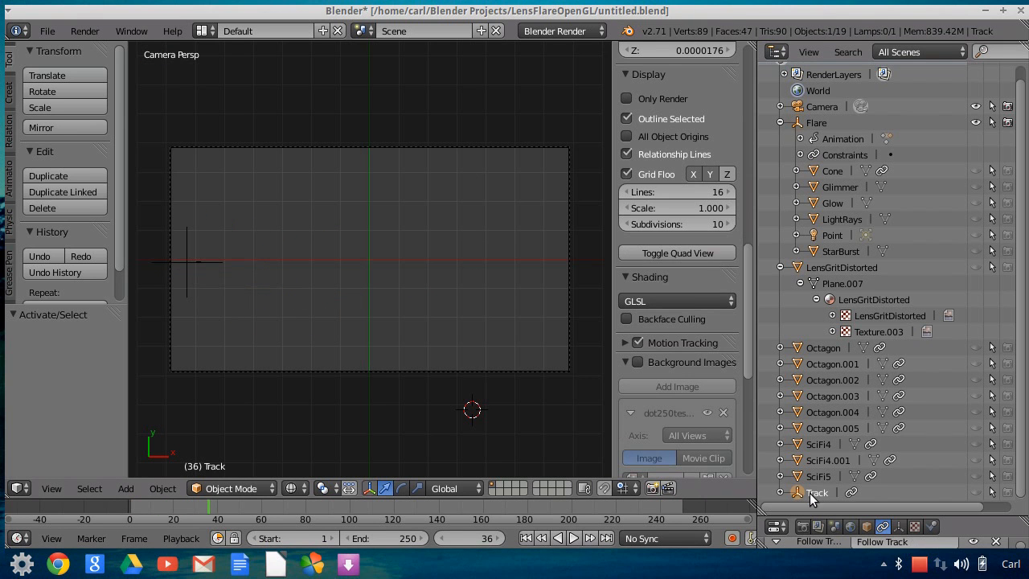
{"action": "left_click", "coordinate": [977, 492]}
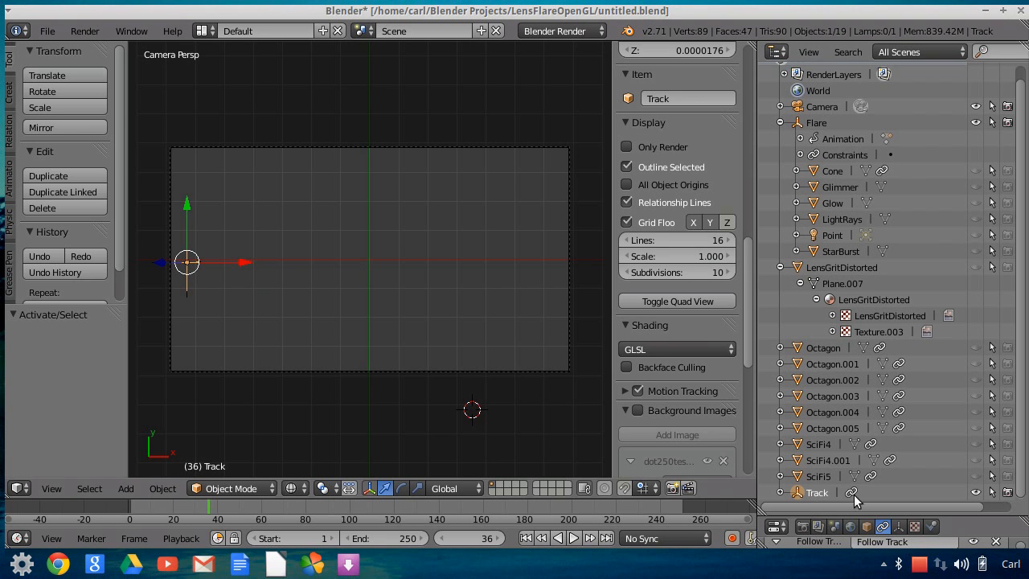
Step: Select the Flare empty and enlarge the properties area to examine its Copy Location constraint targeting Track
{"action": "left_click", "coordinate": [800, 122]}
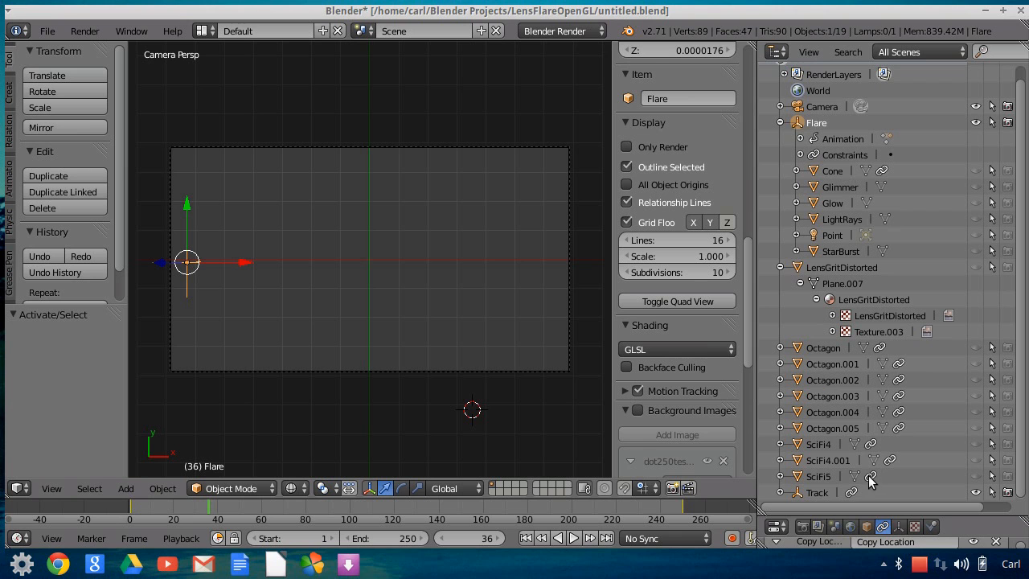
{"action": "left_click_drag", "start_coordinate": [893, 518], "coordinate": [891, 470]}
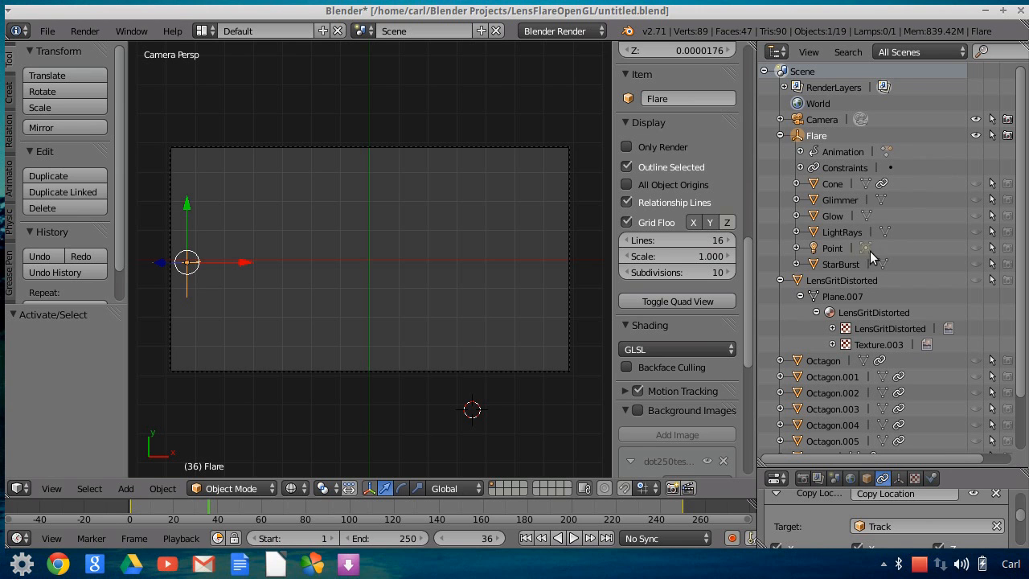
Step: Unhide the Glow plane in the viewport and render, and set the viewport shading to Texture
{"action": "left_click", "coordinate": [974, 216]}
{"action": "left_click", "coordinate": [1007, 215]}
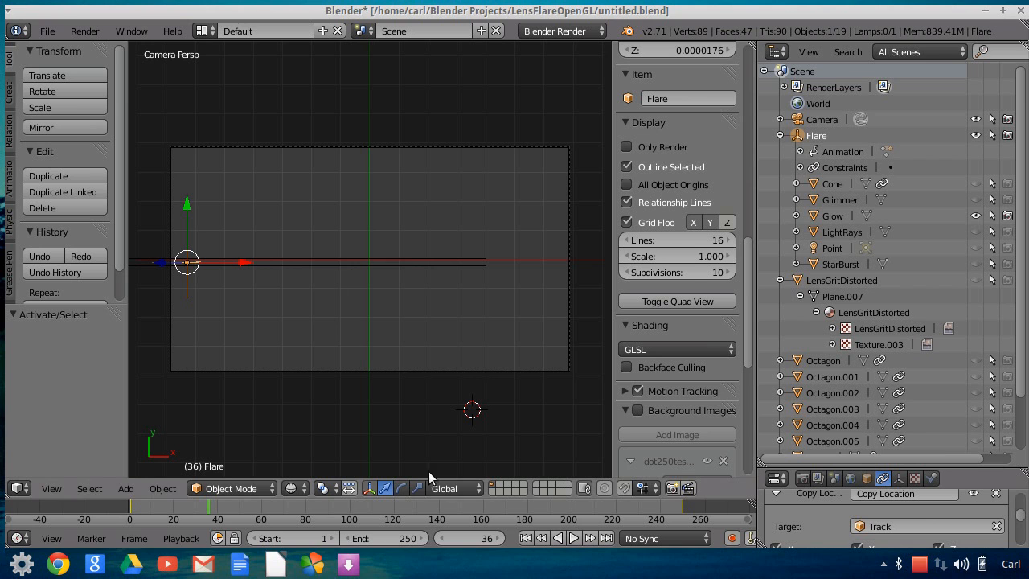
{"action": "left_click", "coordinate": [298, 490]}
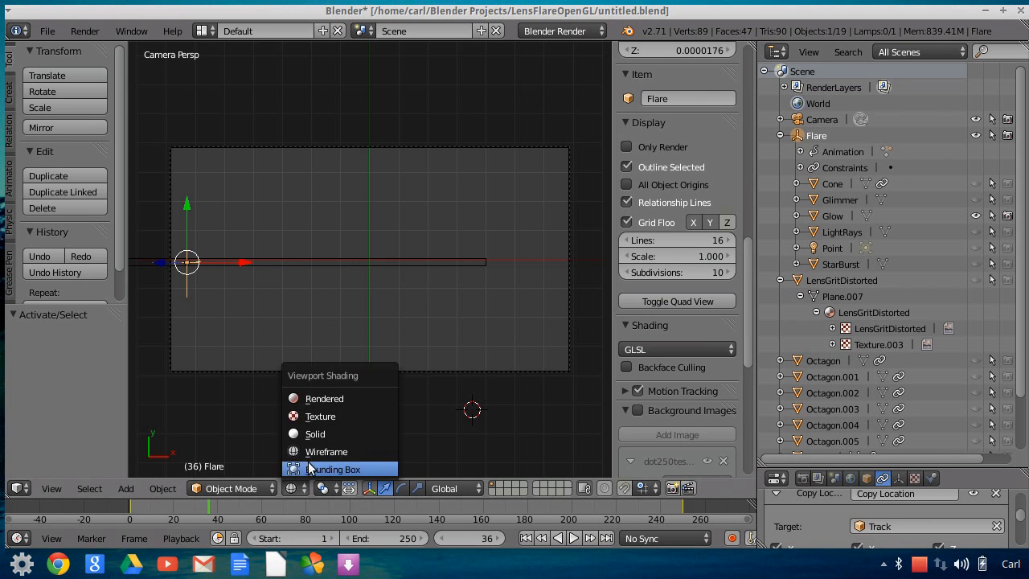
{"action": "left_click", "coordinate": [320, 416]}
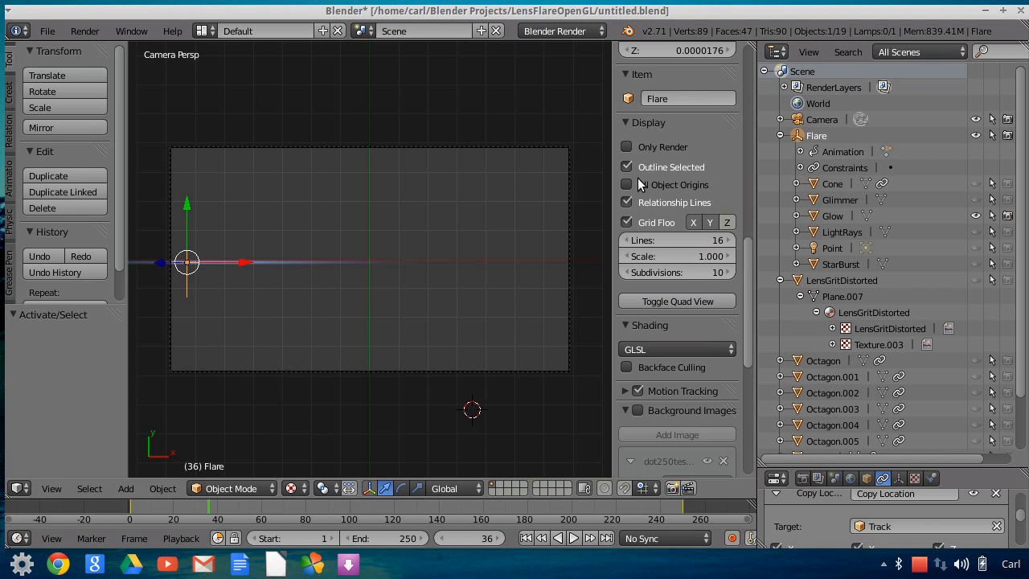
Step: Examine the Glow streak from an oblique angle and return to the camera's viewpoint
{"action": "middle_click_drag", "start_coordinate": [222, 295], "coordinate": [237, 377]}
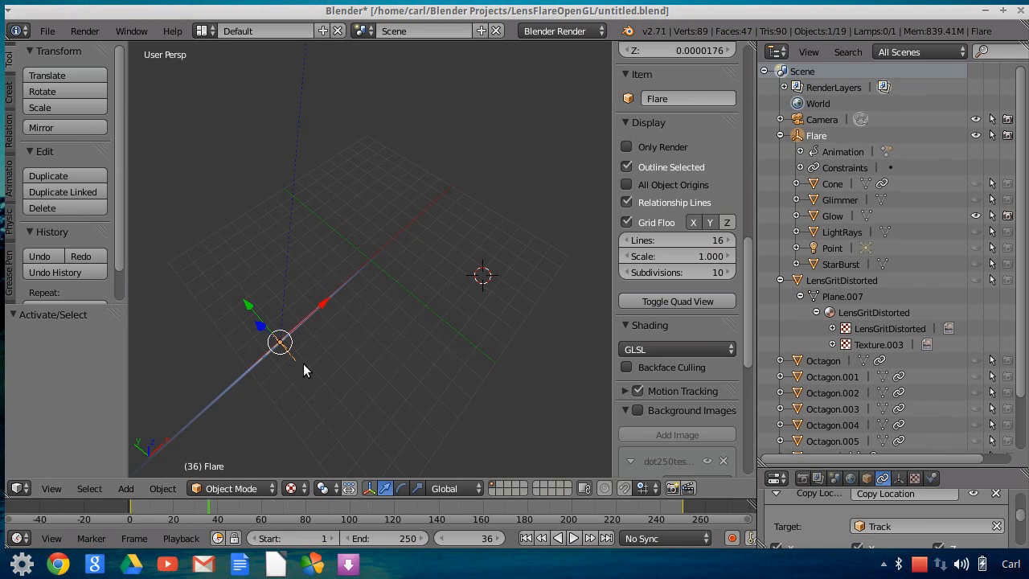
{"action": "left_click", "coordinate": [53, 488]}
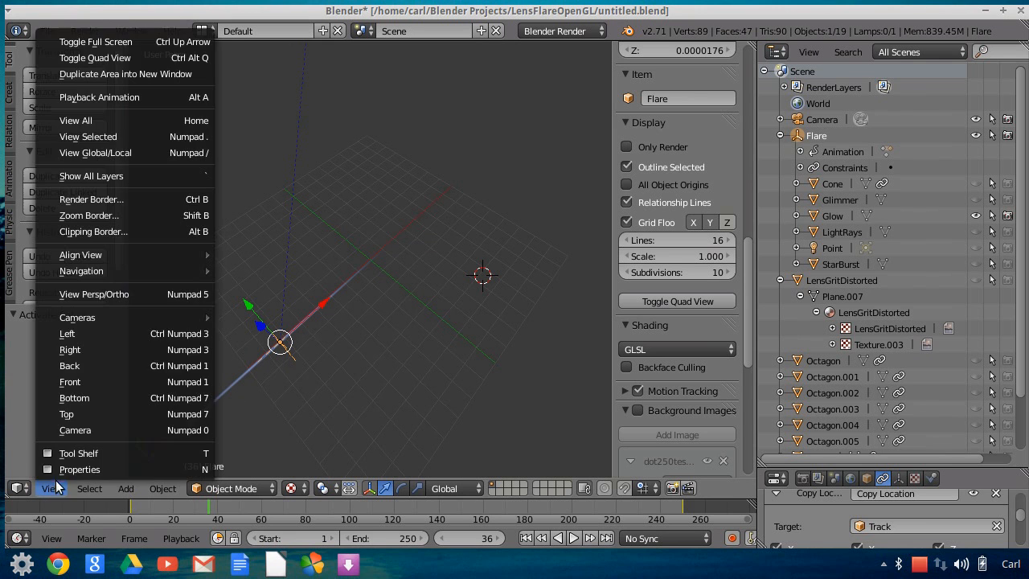
{"action": "left_click", "coordinate": [90, 430]}
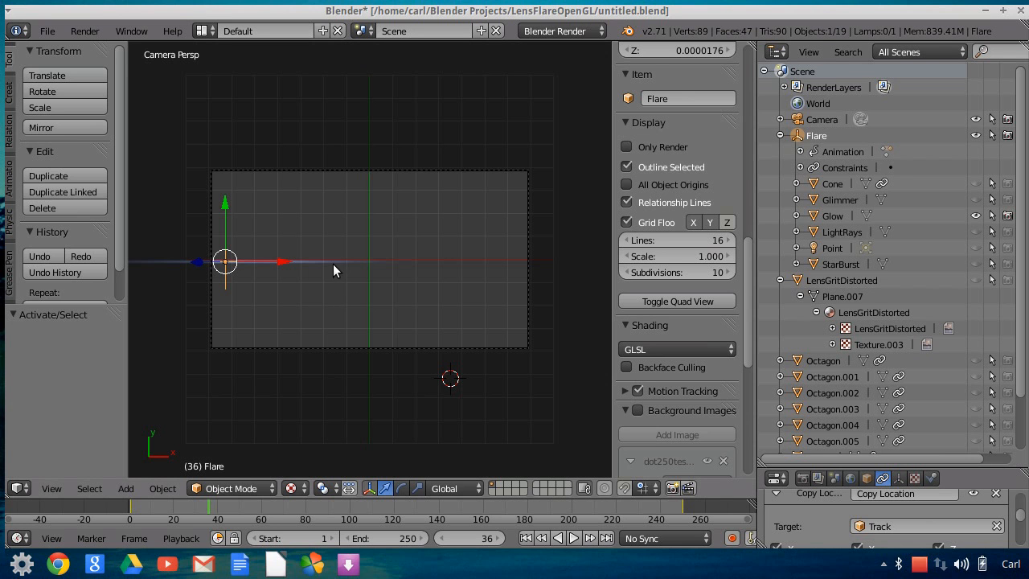
{"action": "left_click", "coordinate": [43, 32]}
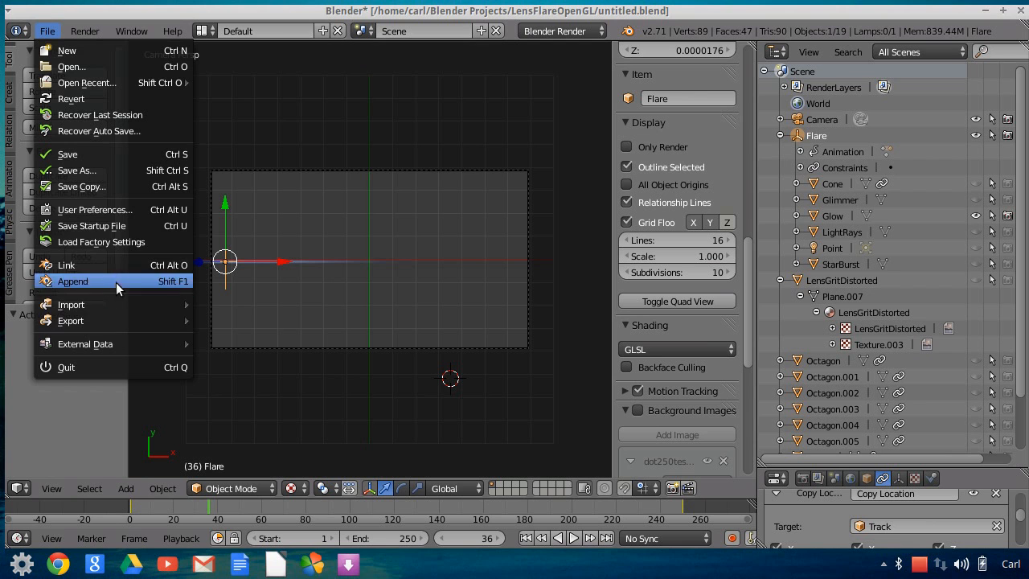
{"action": "mouse_move", "coordinate": [137, 303]}
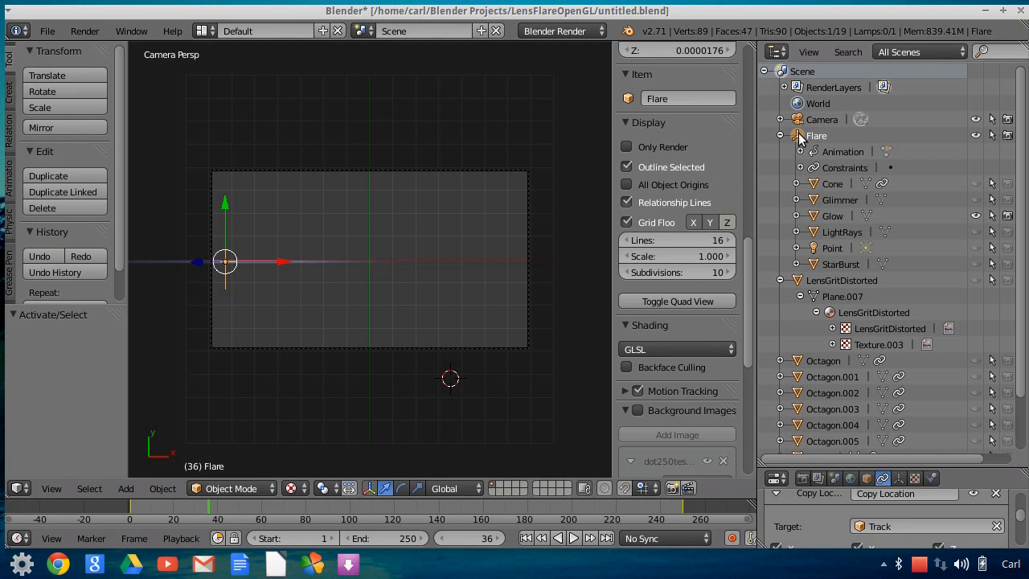
Step: Select the Glow plane and switch the render engine to Blender Game
{"action": "right_click", "coordinate": [356, 262]}
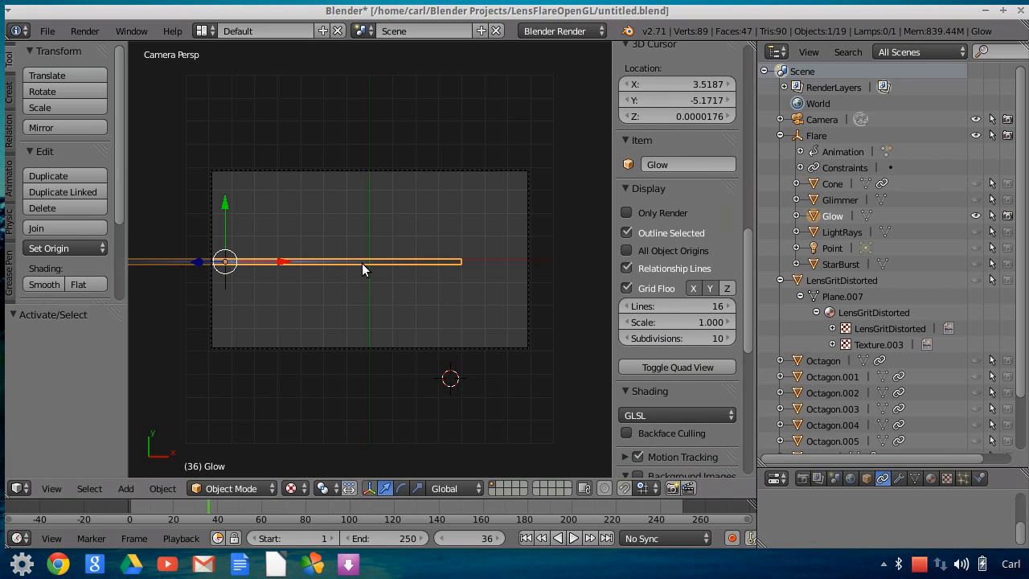
{"action": "scroll", "coordinate": [386, 284], "scroll_direction": "up", "scroll_amount": 4}
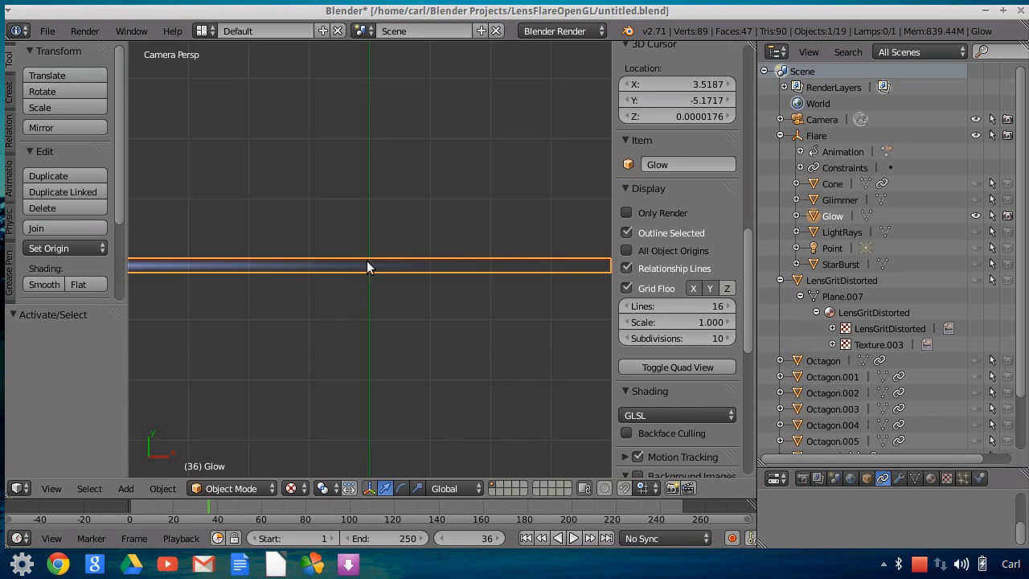
{"action": "left_click", "coordinate": [556, 31]}
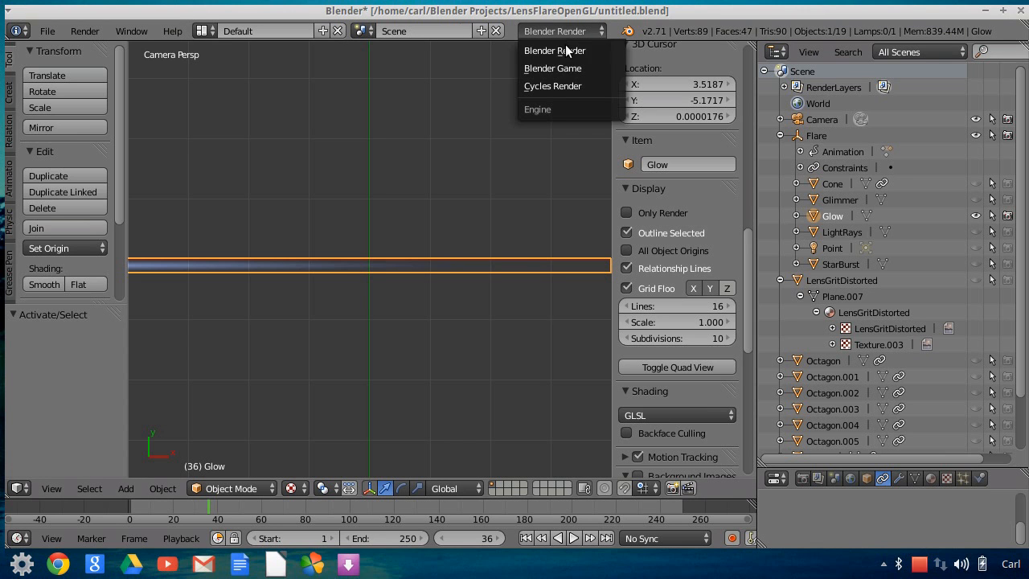
{"action": "left_click", "coordinate": [570, 73]}
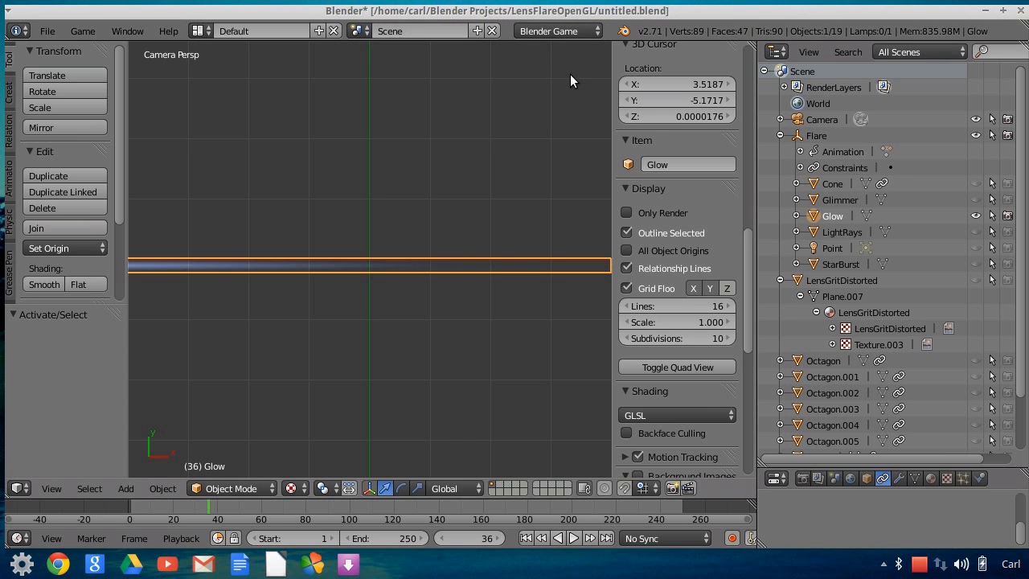
Step: Enlarge the properties area and examine the Glow material's Alpha Blend choices in Game Settings and its remaining options
{"action": "left_click_drag", "start_coordinate": [884, 465], "coordinate": [884, 227]}
{"action": "left_click", "coordinate": [929, 244]}
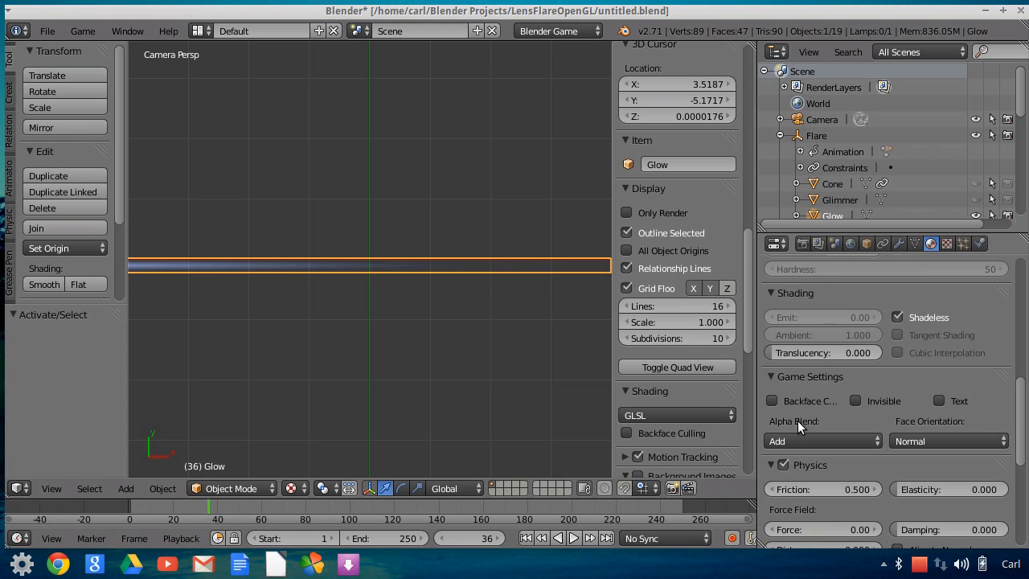
{"action": "left_click", "coordinate": [838, 440]}
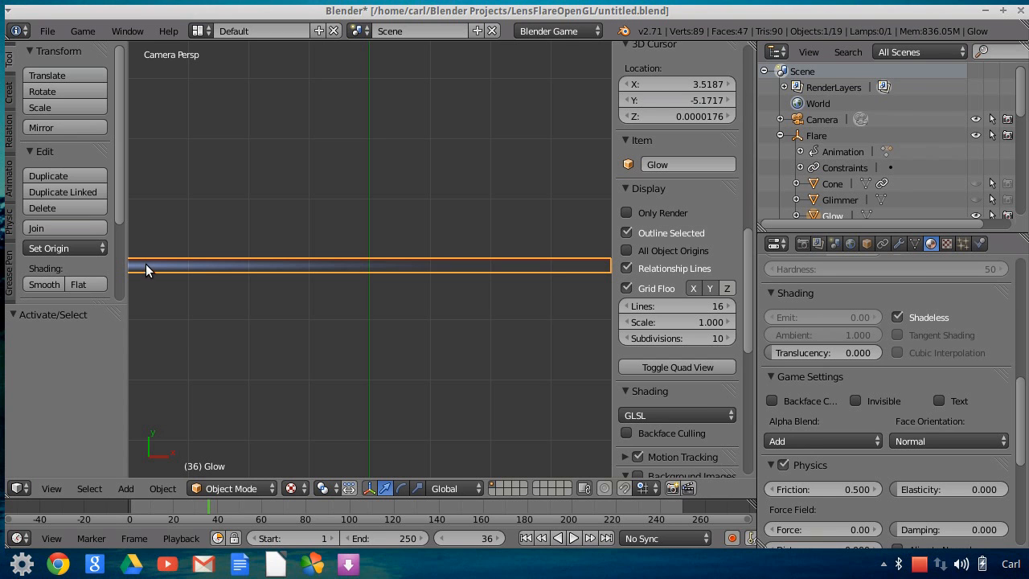
{"action": "key", "text": "Escape"}
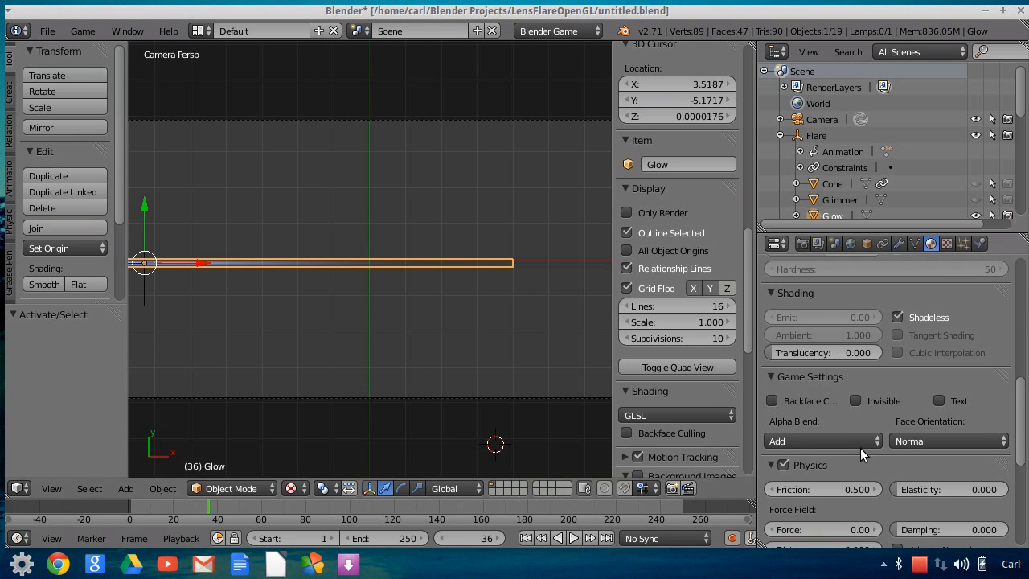
{"action": "scroll", "coordinate": [860, 447], "scroll_direction": "down", "scroll_amount": 8}
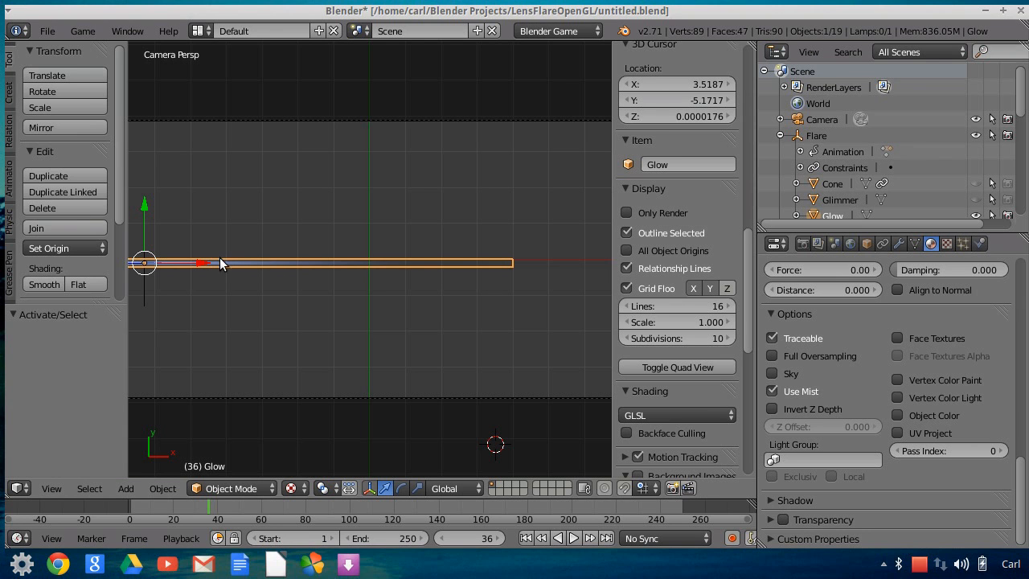
{"action": "scroll", "coordinate": [260, 306], "scroll_direction": "up", "scroll_amount": 2}
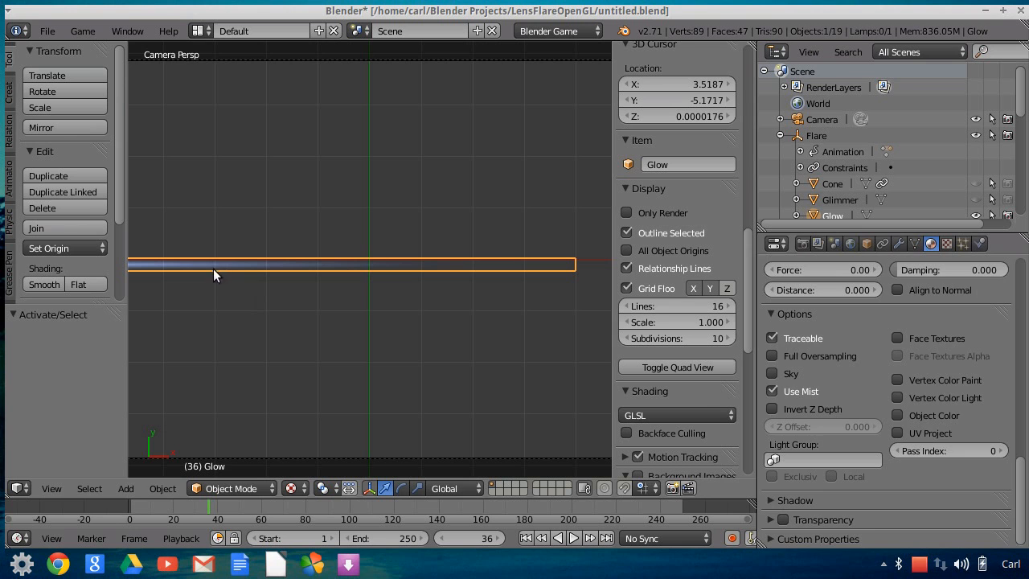
{"action": "scroll", "coordinate": [880, 384], "scroll_direction": "up", "scroll_amount": 10}
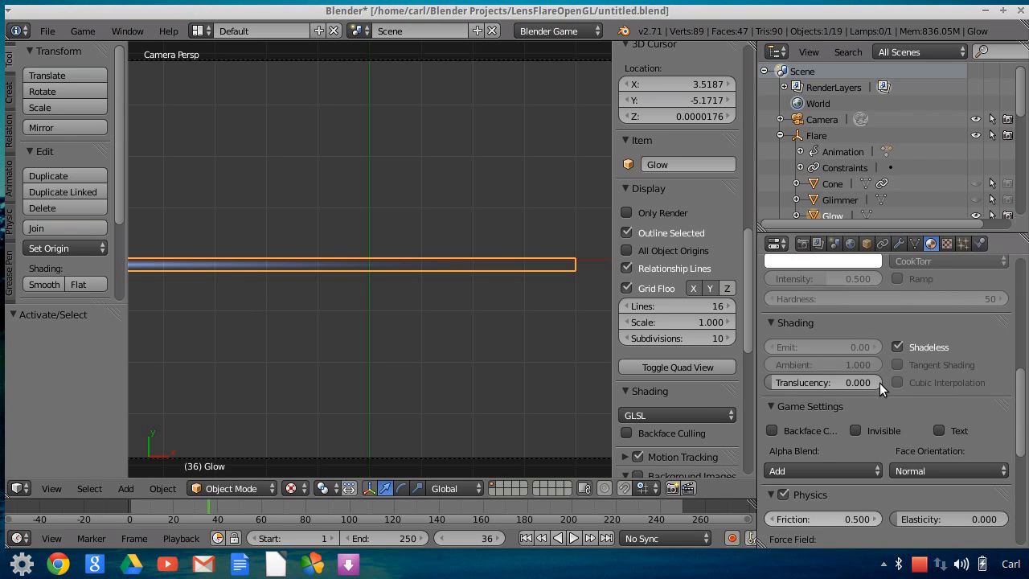
Step: Review the Glow texture's settings from the color ramp down to the Influence blend mode
{"action": "left_click", "coordinate": [946, 242]}
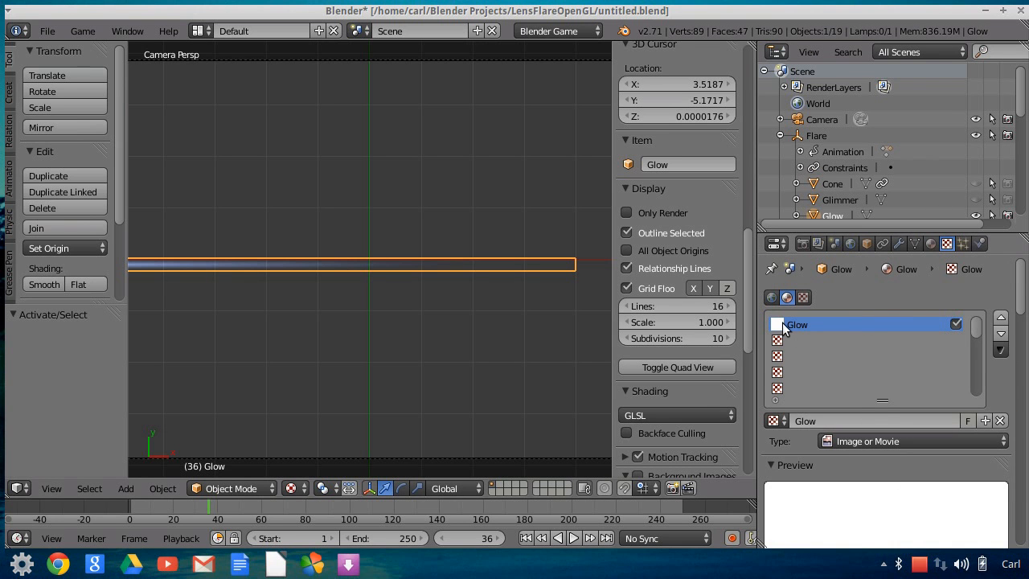
{"action": "scroll", "coordinate": [884, 466], "scroll_direction": "down", "scroll_amount": 10}
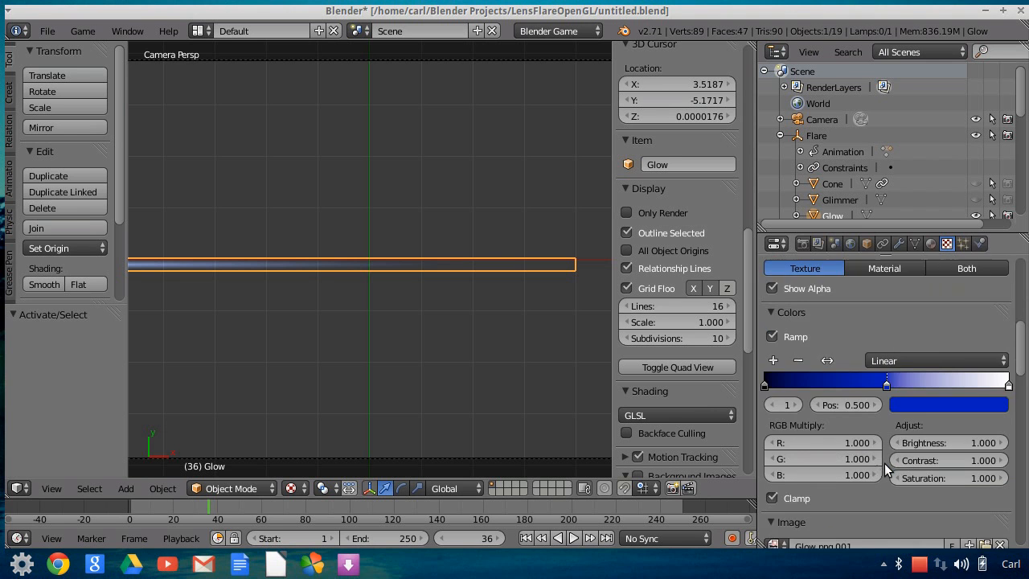
{"action": "scroll", "coordinate": [884, 466], "scroll_direction": "down", "scroll_amount": 10}
{"action": "scroll", "coordinate": [884, 463], "scroll_direction": "down", "scroll_amount": 10}
{"action": "scroll", "coordinate": [865, 446], "scroll_direction": "down", "scroll_amount": 4}
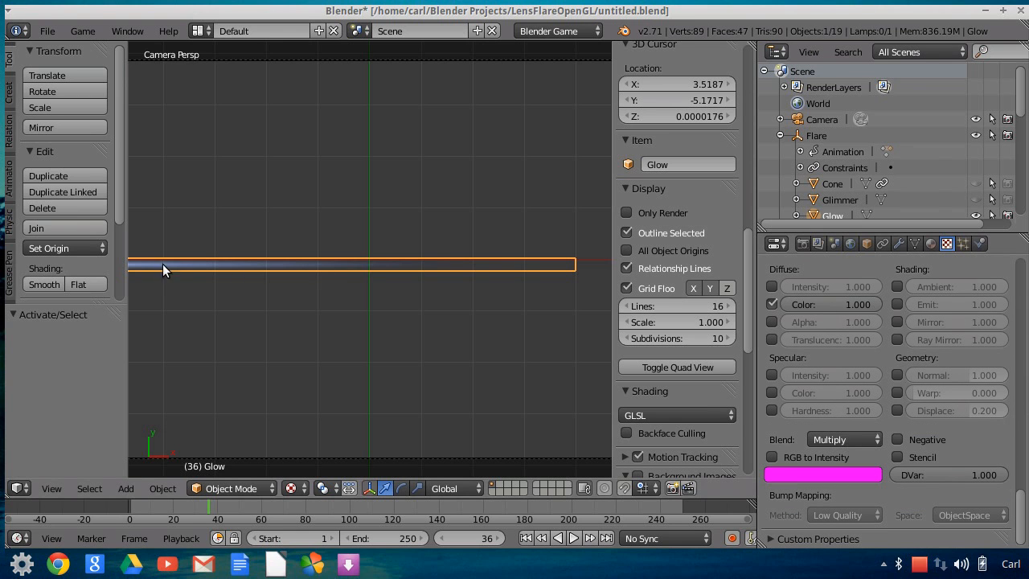
{"action": "scroll", "coordinate": [878, 464], "scroll_direction": "up", "scroll_amount": 10}
{"action": "scroll", "coordinate": [890, 474], "scroll_direction": "up", "scroll_amount": 8}
Step: Compare the Glow material's diffuse color with the color ramp of its texture
{"action": "left_click", "coordinate": [930, 243]}
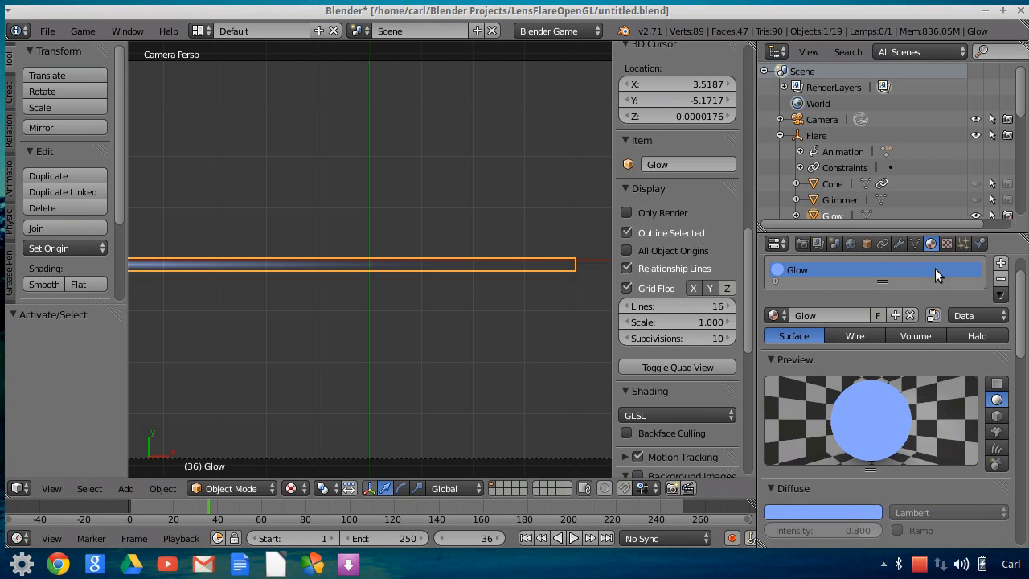
{"action": "left_click", "coordinate": [946, 243]}
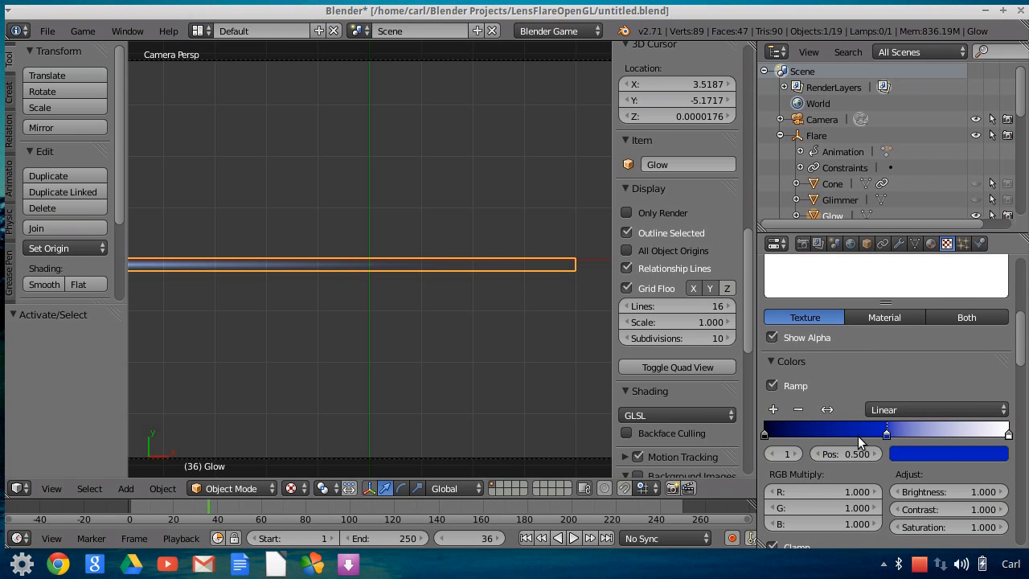
{"action": "scroll", "coordinate": [317, 297], "scroll_direction": "down", "scroll_amount": 3}
{"action": "scroll", "coordinate": [318, 298], "scroll_direction": "up", "scroll_amount": 2}
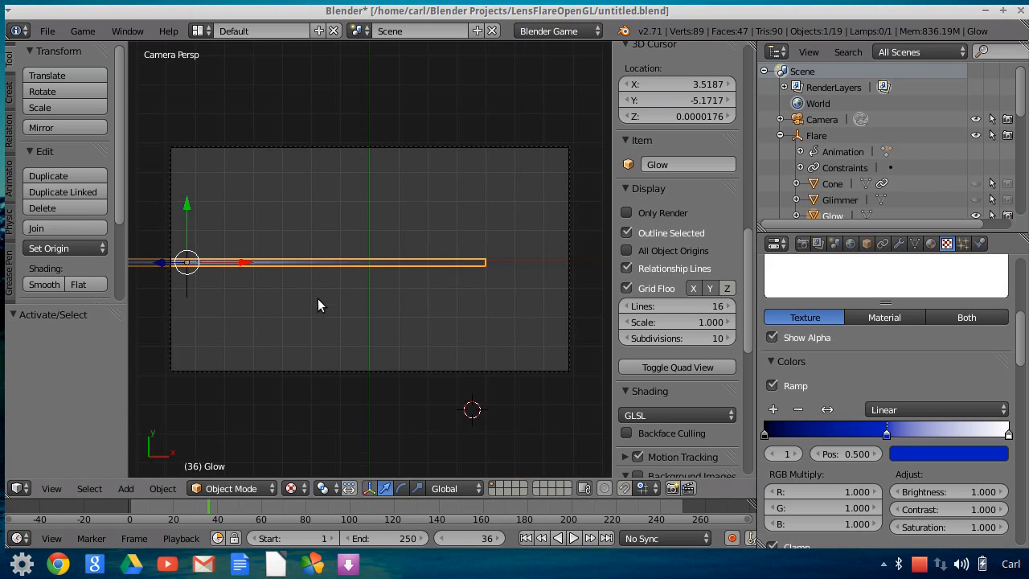
{"action": "scroll", "coordinate": [317, 303], "scroll_direction": "up", "scroll_amount": 1}
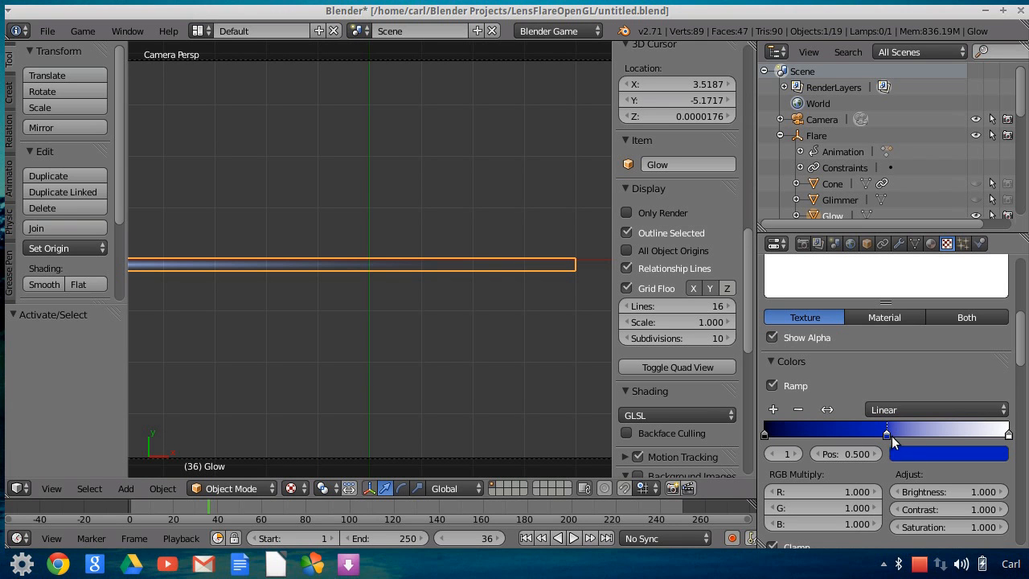
{"action": "scroll", "coordinate": [889, 337], "scroll_direction": "up", "scroll_amount": 5}
Step: Set the Glow texture's Influence blend mode to Mix
{"action": "left_click", "coordinate": [929, 243]}
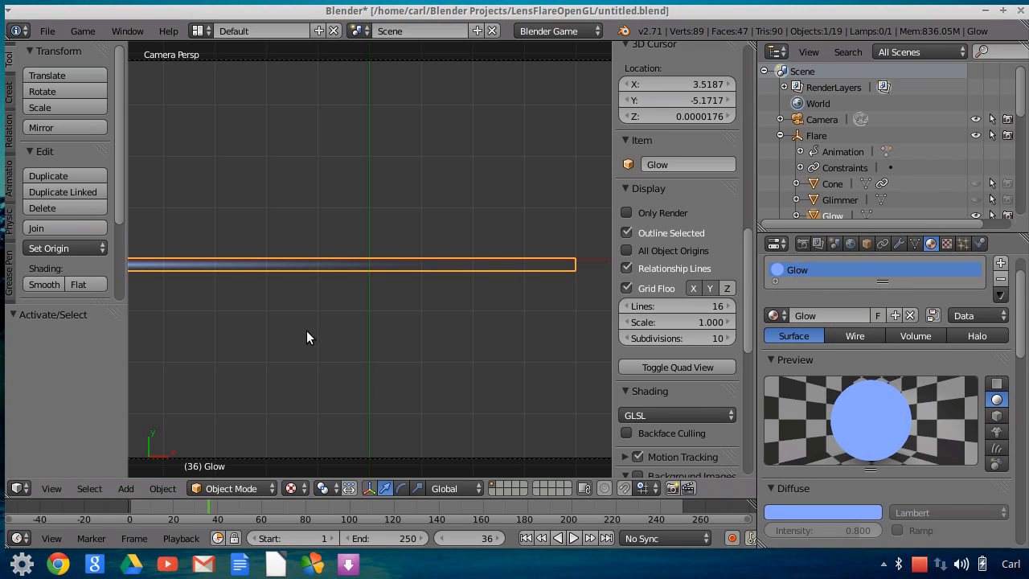
{"action": "left_click", "coordinate": [949, 243]}
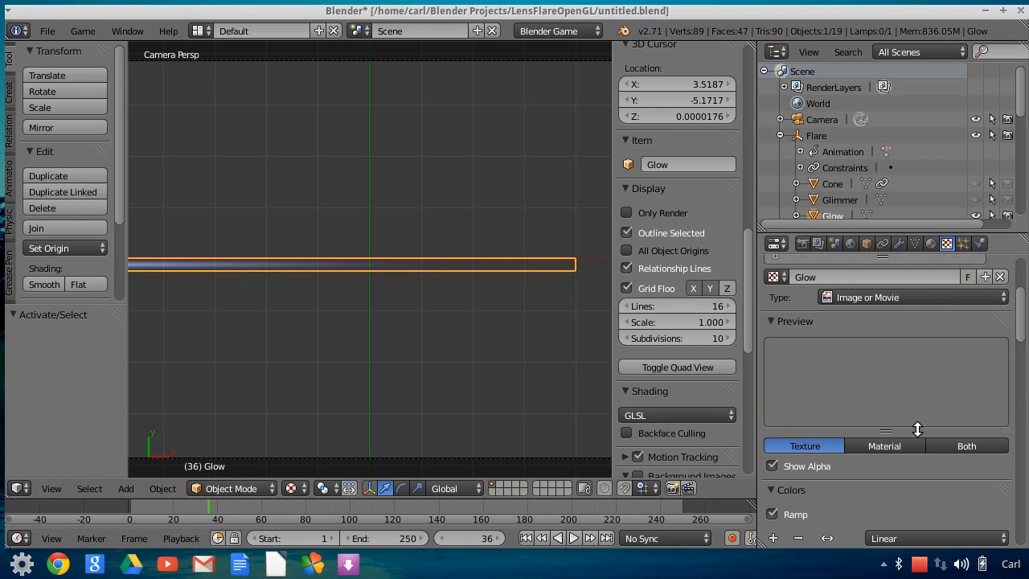
{"action": "scroll", "coordinate": [917, 427], "scroll_direction": "down", "scroll_amount": 5}
{"action": "scroll", "coordinate": [917, 427], "scroll_direction": "down", "scroll_amount": 10}
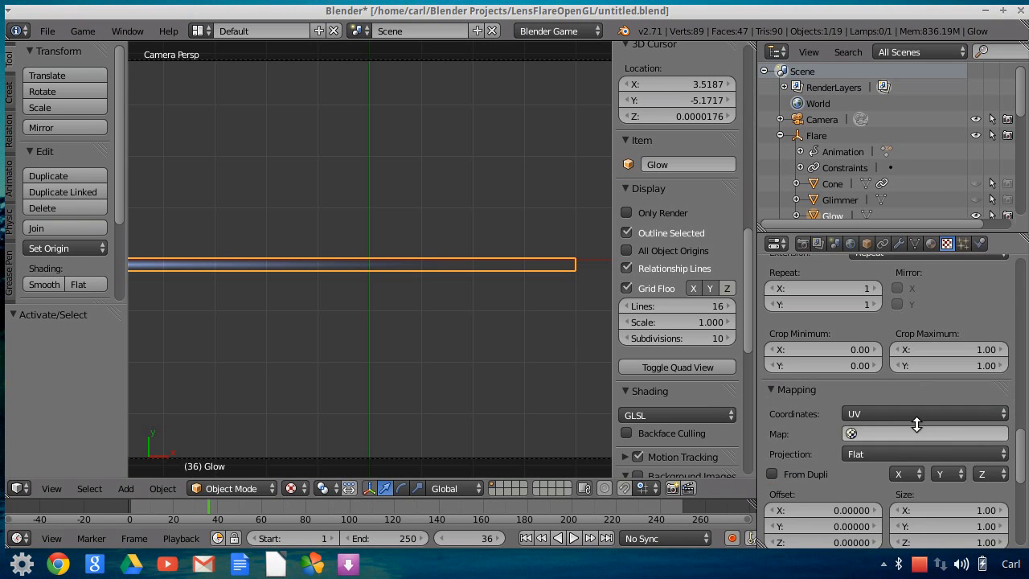
{"action": "scroll", "coordinate": [911, 423], "scroll_direction": "down", "scroll_amount": 4}
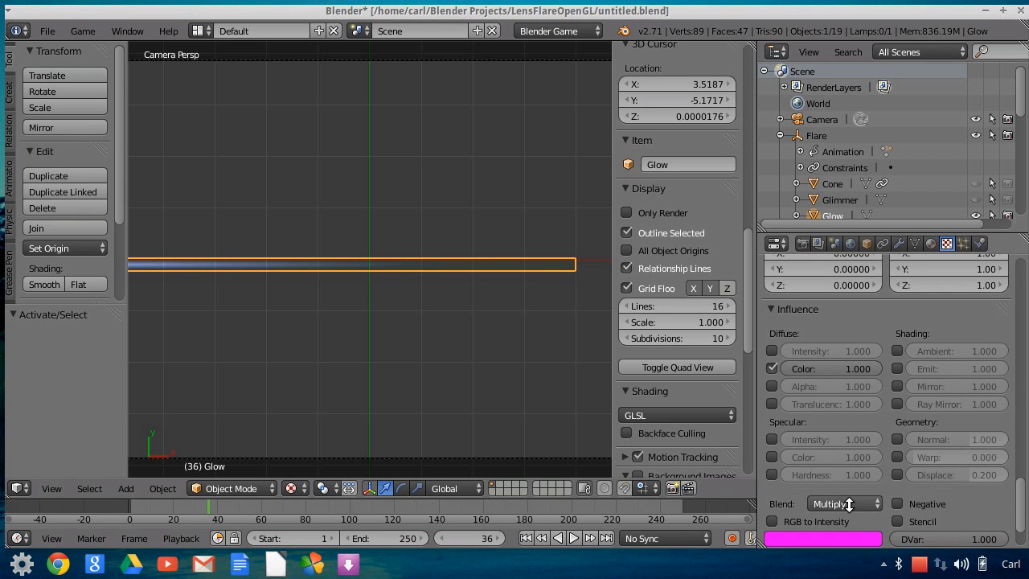
{"action": "left_click", "coordinate": [849, 503]}
{"action": "left_click", "coordinate": [835, 486]}
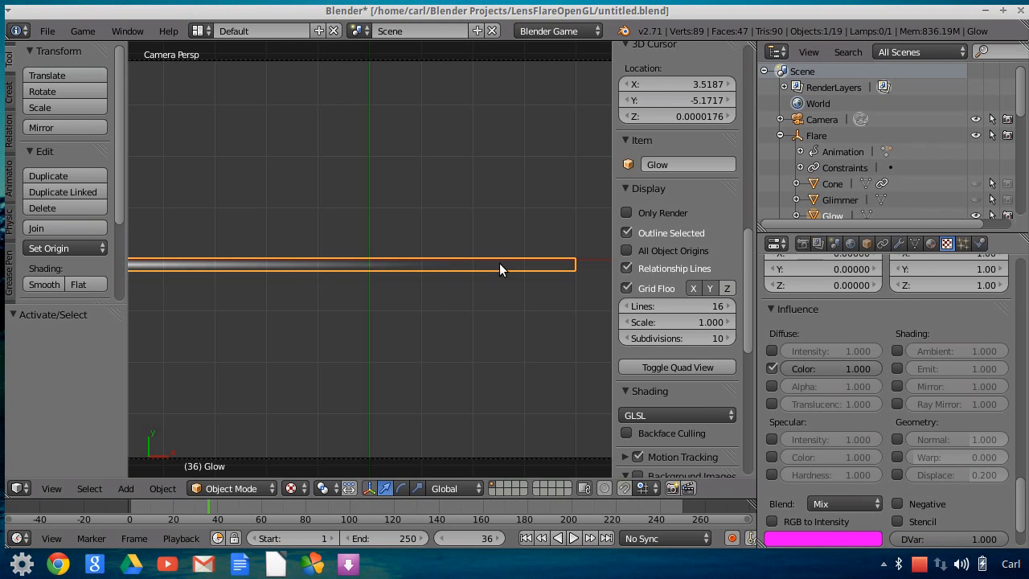
Step: Try Alpha Blend as the Glow material's blend mode in Game Settings, and set it back to Add
{"action": "left_click", "coordinate": [930, 245]}
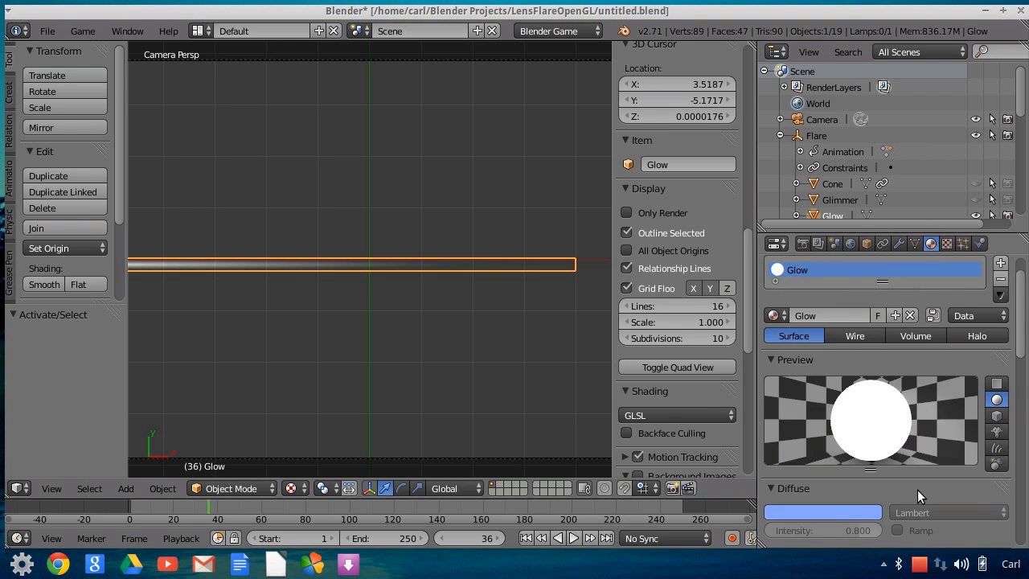
{"action": "scroll", "coordinate": [916, 487], "scroll_direction": "down", "scroll_amount": 15}
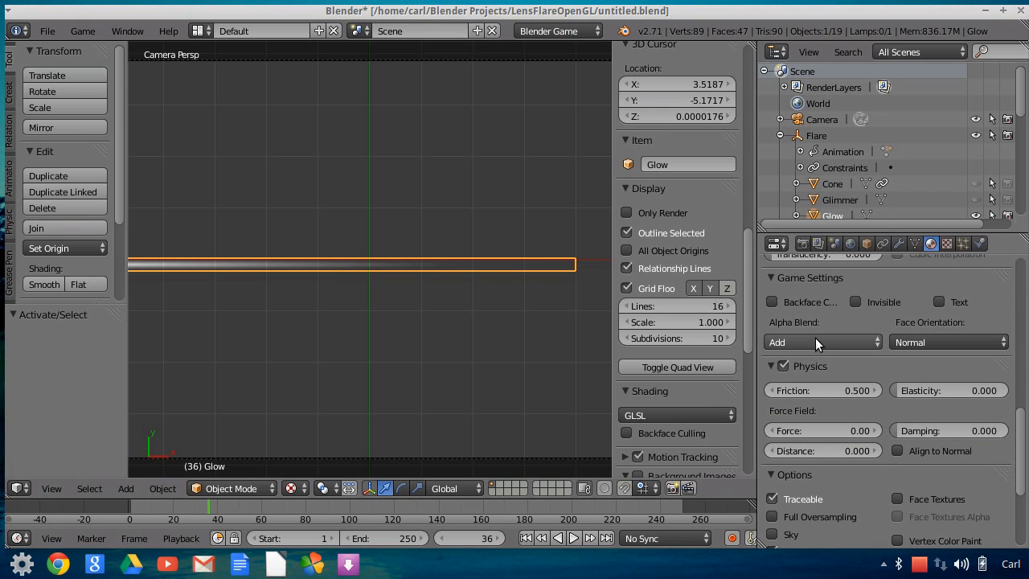
{"action": "left_click", "coordinate": [815, 342]}
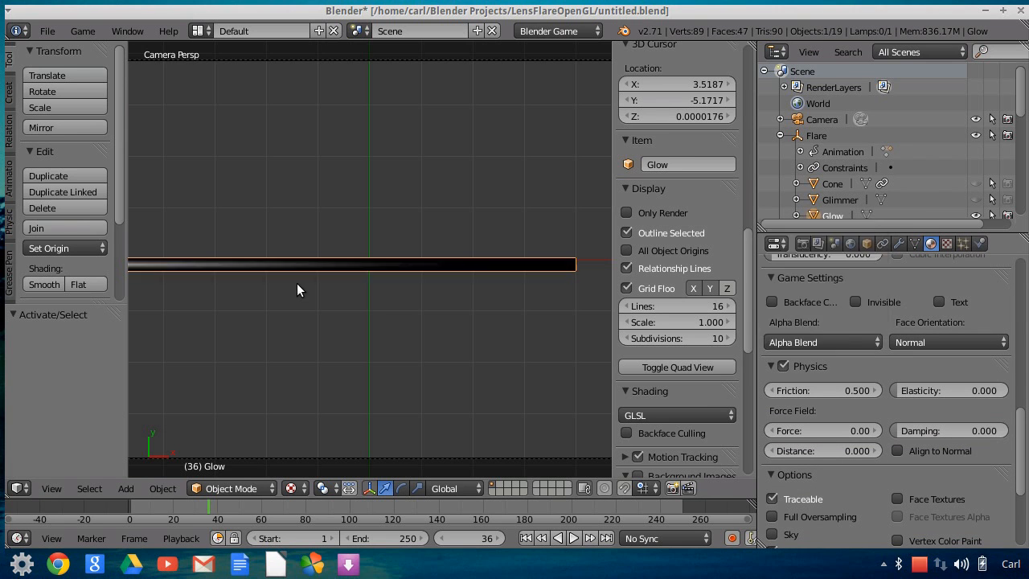
{"action": "scroll", "coordinate": [391, 283], "scroll_direction": "down", "scroll_amount": 2}
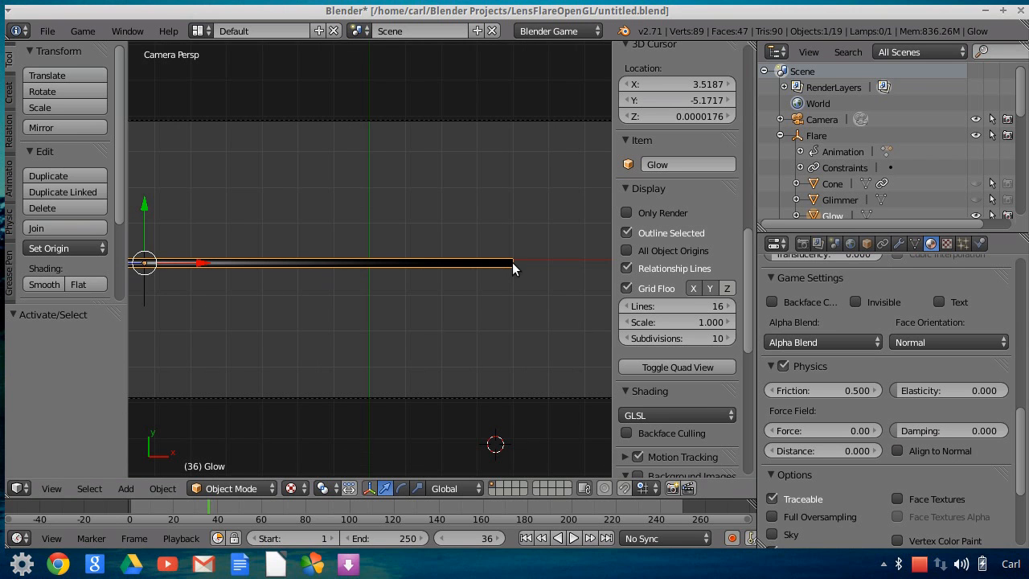
{"action": "scroll", "coordinate": [485, 318], "scroll_direction": "up", "scroll_amount": 2}
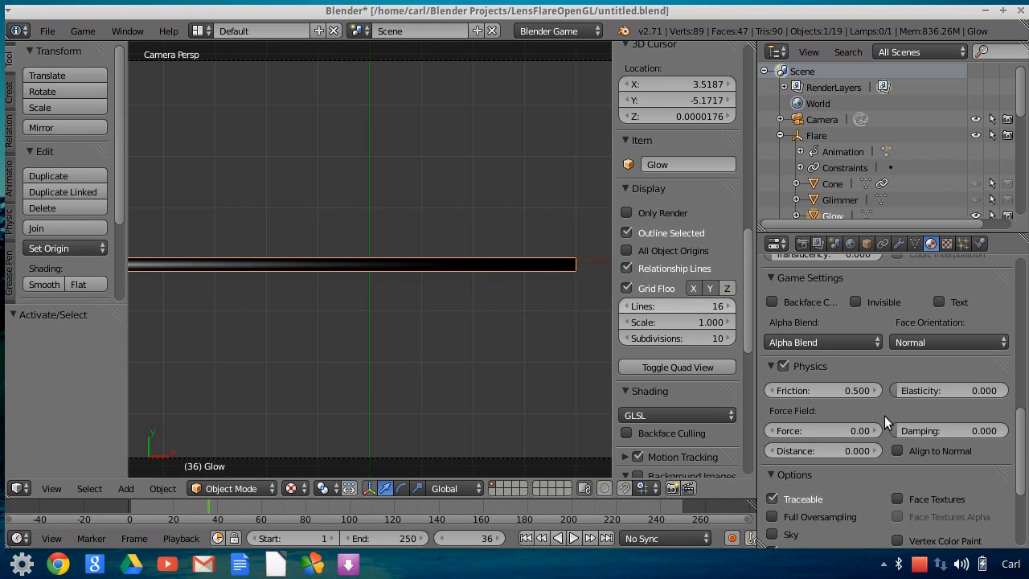
{"action": "left_click", "coordinate": [814, 340]}
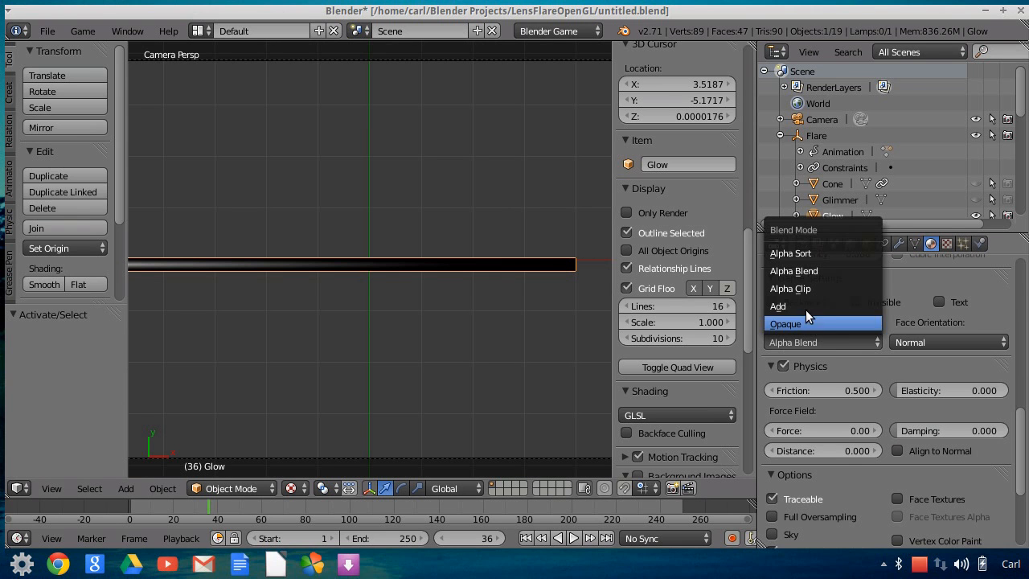
{"action": "key", "text": "Return"}
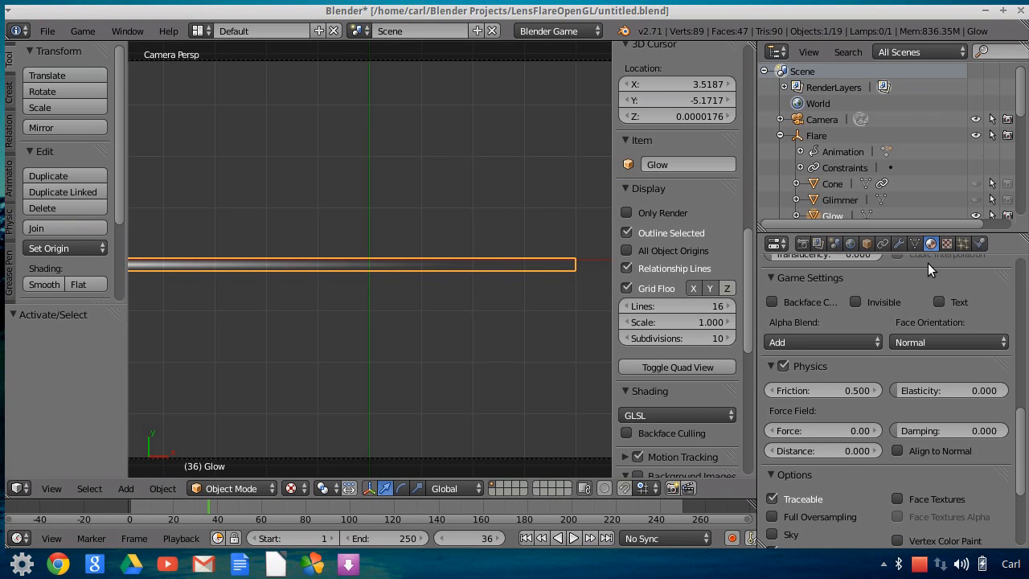
Step: Set the Glow texture's Influence blend mode to Multiply and check the Glow material's preview and diffuse color
{"action": "left_click", "coordinate": [946, 244]}
{"action": "scroll", "coordinate": [926, 333], "scroll_direction": "up", "scroll_amount": 3}
{"action": "scroll", "coordinate": [925, 333], "scroll_direction": "down", "scroll_amount": 3}
{"action": "scroll", "coordinate": [925, 333], "scroll_direction": "down", "scroll_amount": 2}
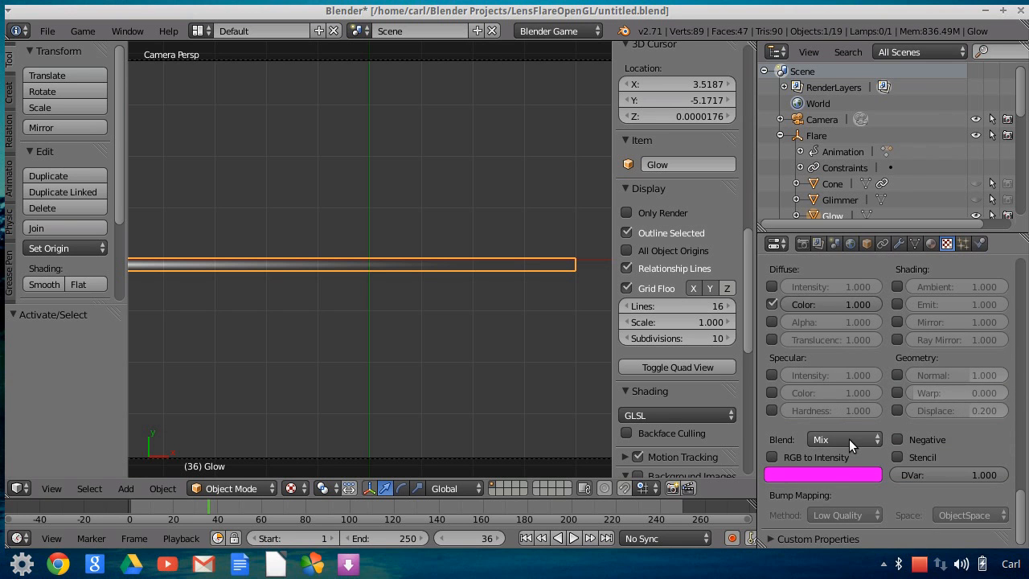
{"action": "left_click", "coordinate": [849, 439]}
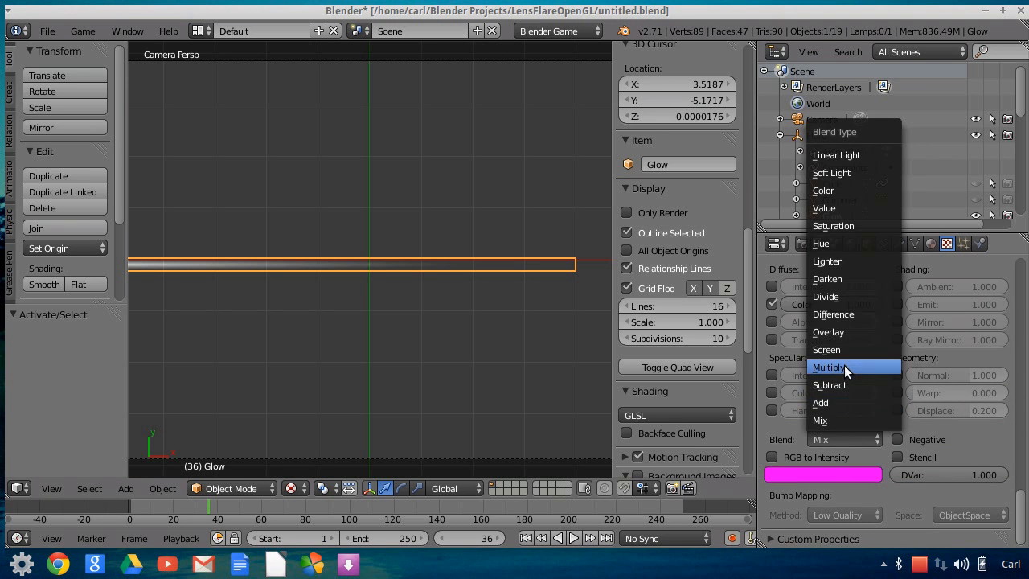
{"action": "key", "text": "Return"}
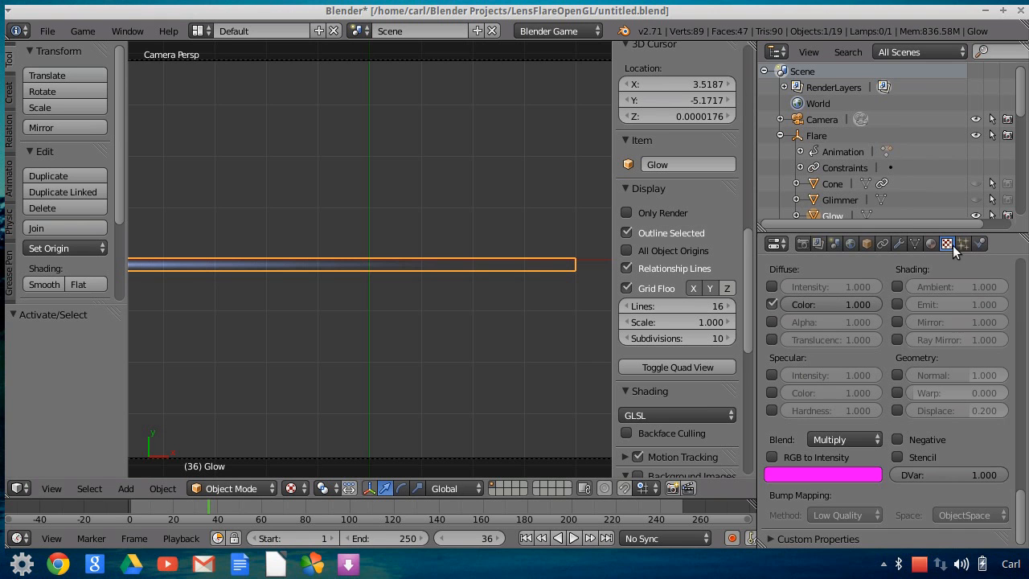
{"action": "left_click", "coordinate": [931, 244]}
{"action": "scroll", "coordinate": [940, 425], "scroll_direction": "up", "scroll_amount": 10}
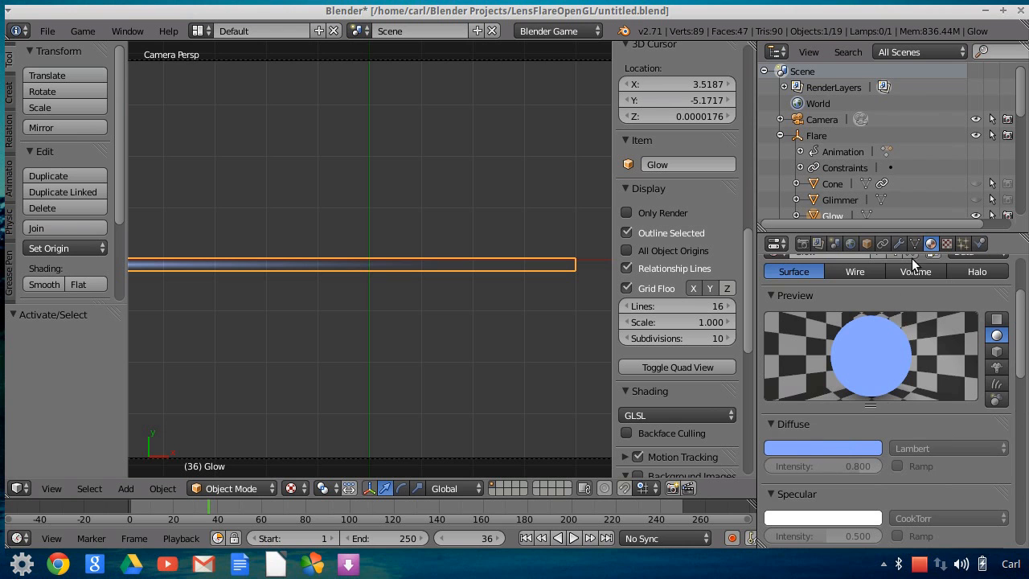
{"action": "scroll", "coordinate": [942, 358], "scroll_direction": "up", "scroll_amount": 1}
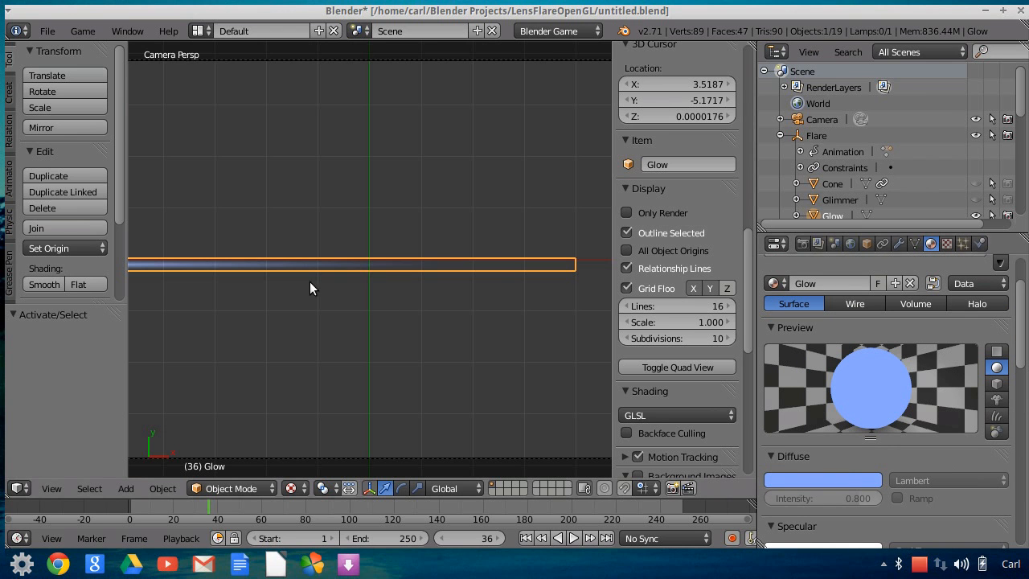
Step: Scrub the timeline to frame 114 and on to frame 85 to examine the tinted glow in the camera view
{"action": "scroll", "coordinate": [303, 283], "scroll_direction": "down", "scroll_amount": 3}
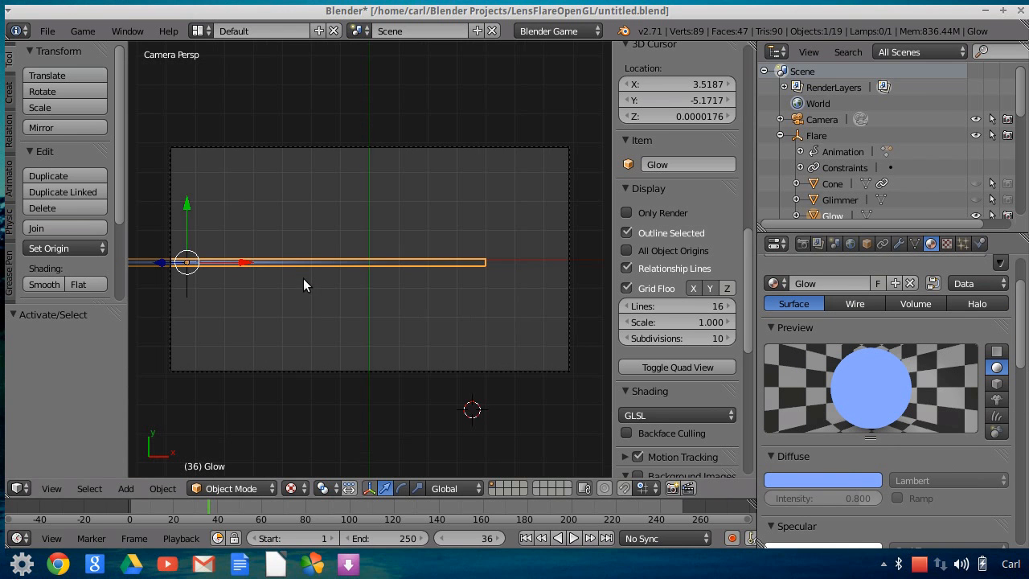
{"action": "left_click", "coordinate": [407, 505]}
{"action": "left_click", "coordinate": [384, 506]}
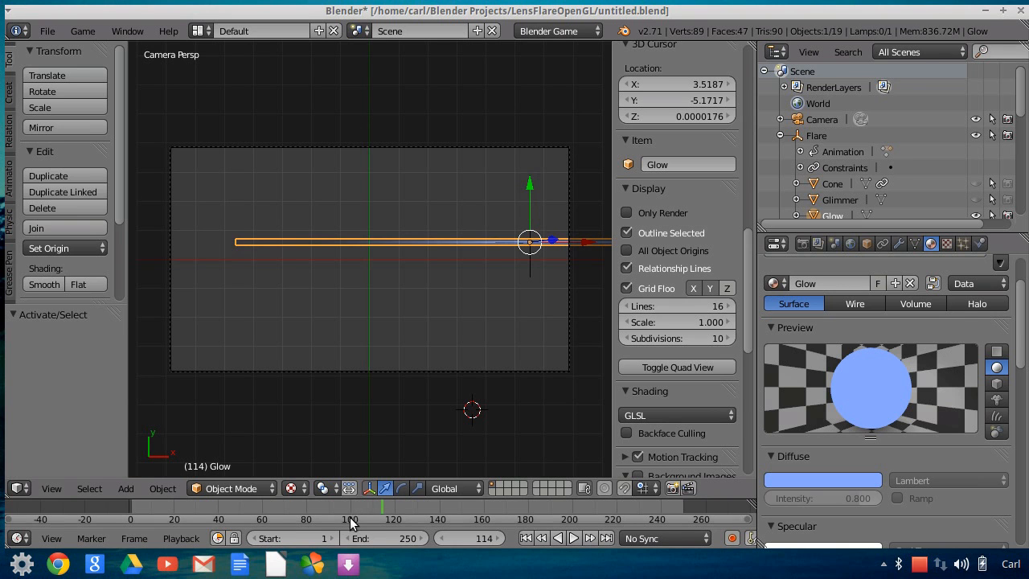
{"action": "left_click", "coordinate": [319, 506]}
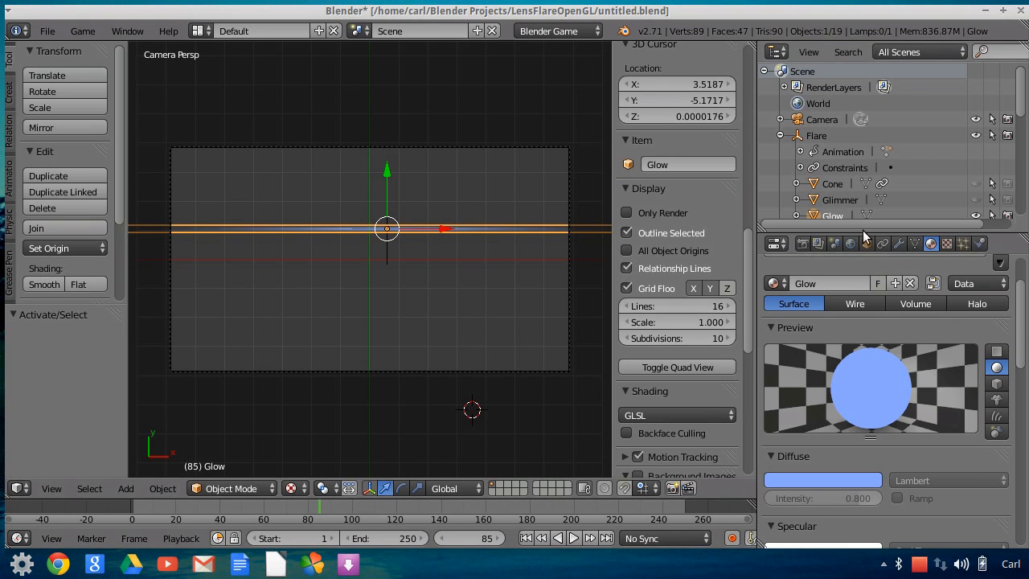
Step: Enlarge the outliner area to unhide the LightRays object, and select the camera
{"action": "left_click_drag", "start_coordinate": [863, 230], "coordinate": [863, 339]}
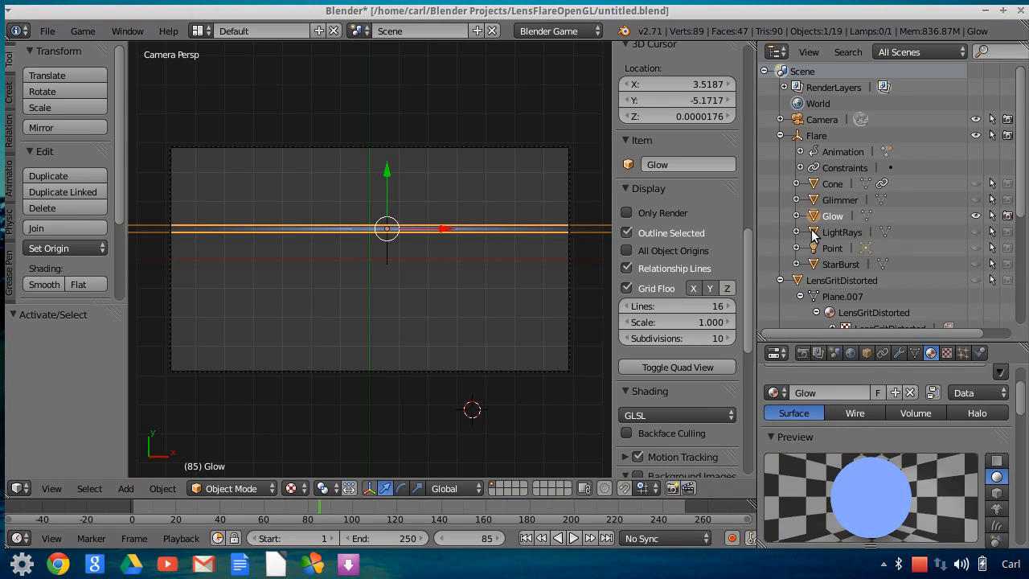
{"action": "left_click", "coordinate": [975, 233]}
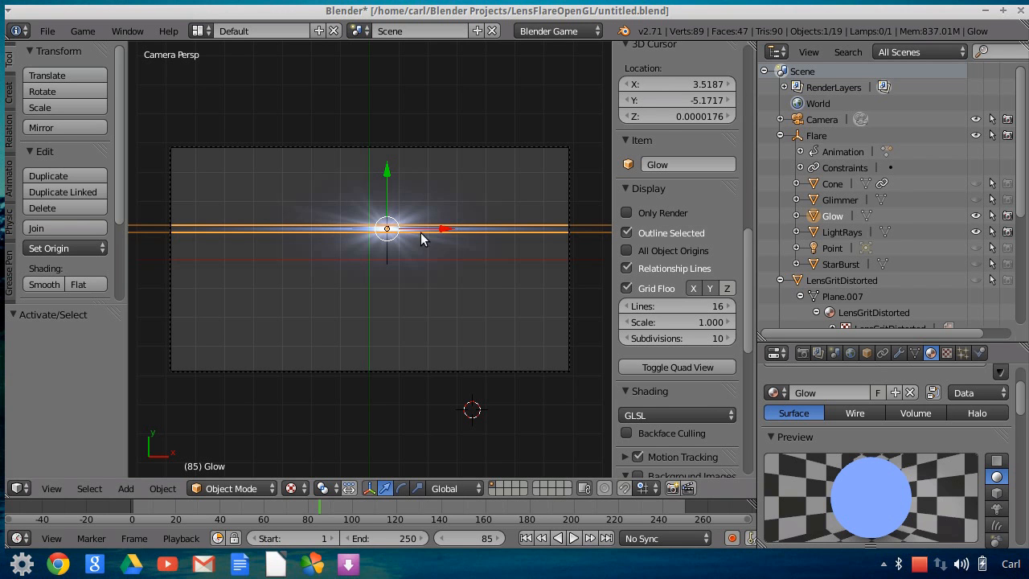
{"action": "right_click", "coordinate": [377, 240]}
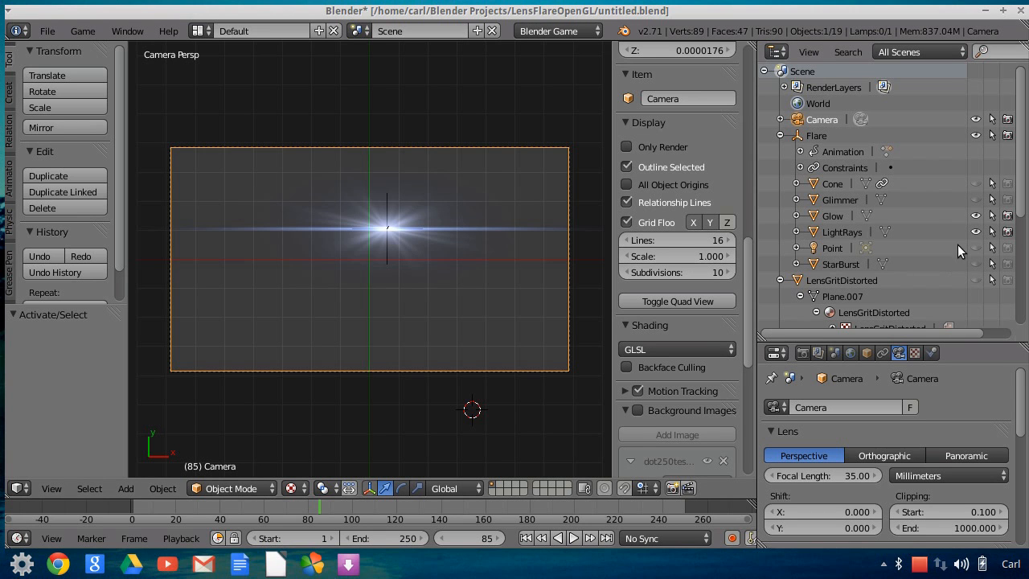
Step: Show Glimmer in the viewport and render, and isolate it by hiding Glow and LightRays in both
{"action": "left_click", "coordinate": [975, 199]}
{"action": "left_click", "coordinate": [1007, 200]}
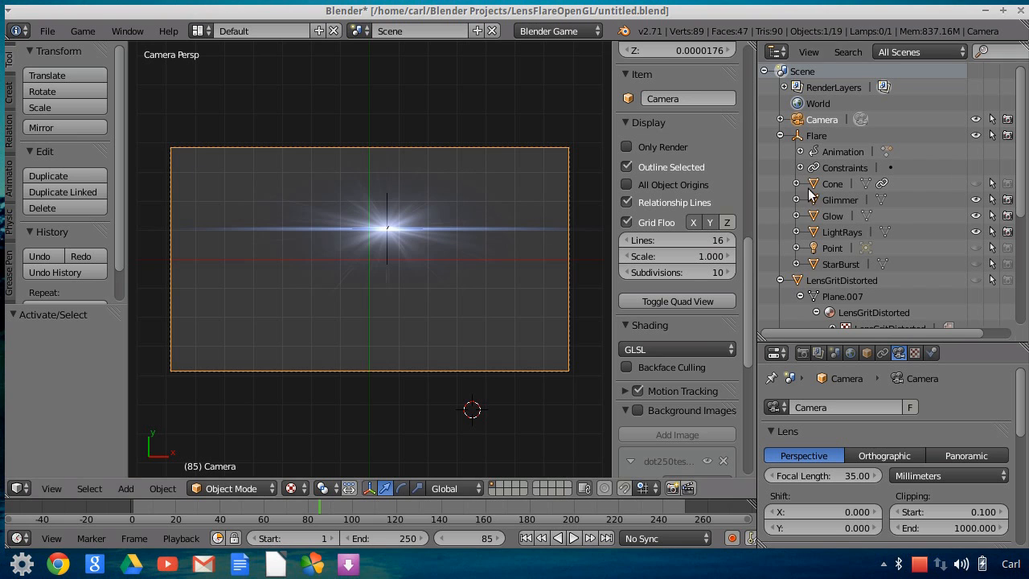
{"action": "left_click", "coordinate": [975, 215]}
{"action": "left_click", "coordinate": [1007, 215]}
{"action": "left_click", "coordinate": [1006, 231]}
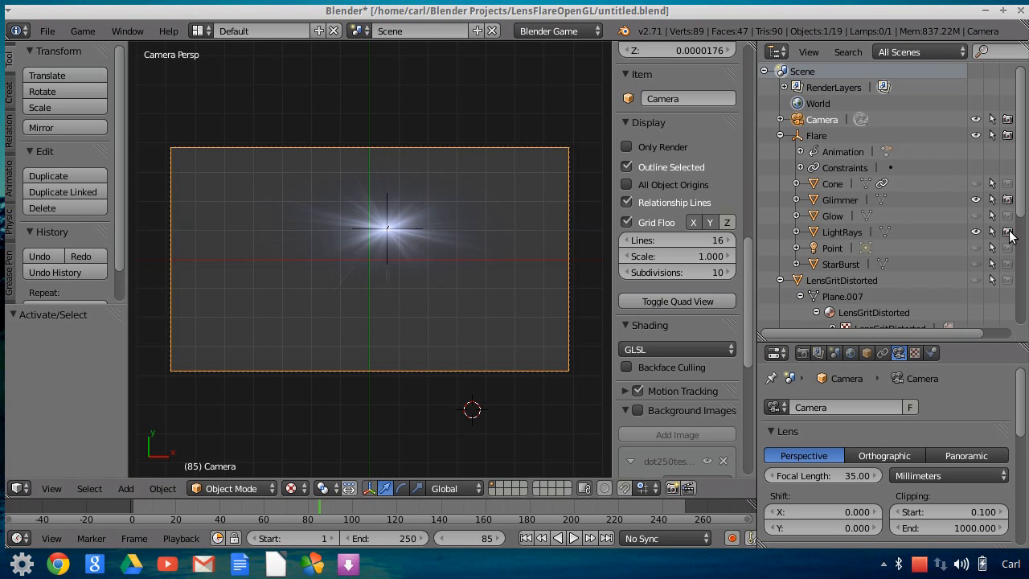
{"action": "left_click", "coordinate": [975, 231]}
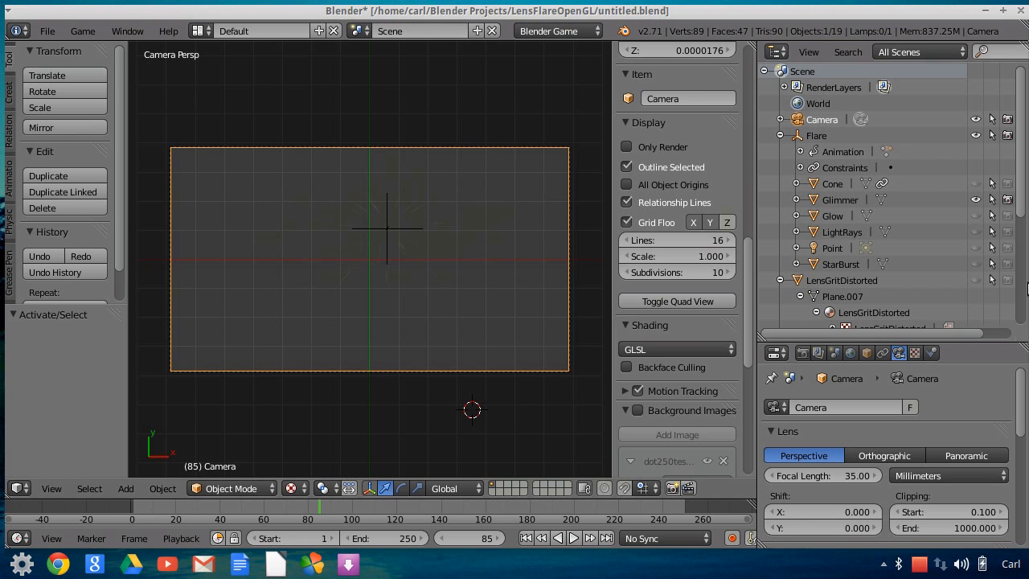
Step: Show Glow and LightRays again in the viewport and render, and unhide StarBurst as well
{"action": "left_click", "coordinate": [975, 215]}
{"action": "left_click", "coordinate": [1007, 216]}
{"action": "left_click", "coordinate": [1007, 231]}
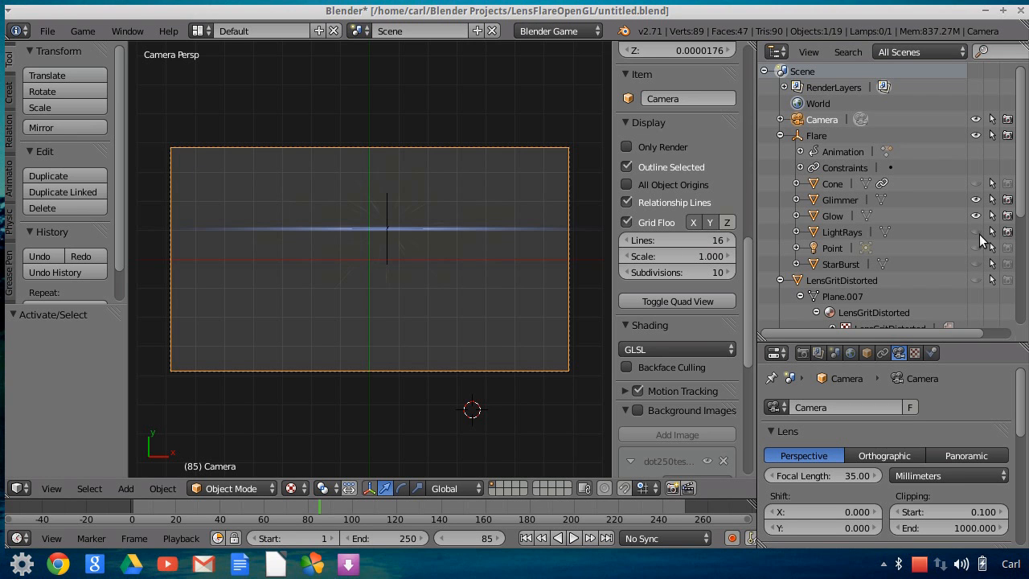
{"action": "left_click", "coordinate": [975, 232]}
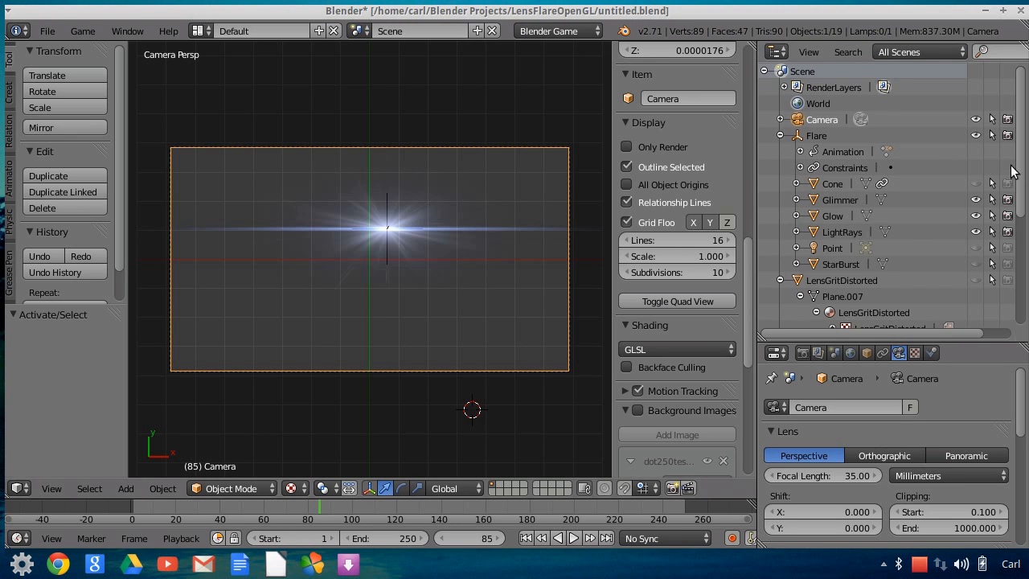
{"action": "left_click", "coordinate": [975, 263]}
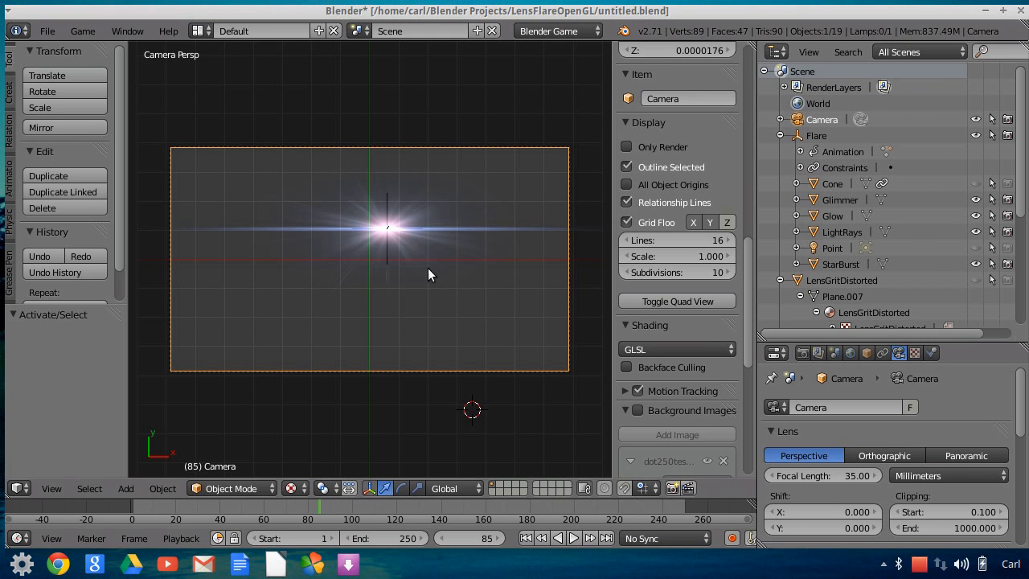
Step: Isolate StarBurst by hiding LightRays, Glow and Glimmer in the viewport and render, and inspect its shape up close
{"action": "left_click", "coordinate": [975, 231]}
{"action": "left_click", "coordinate": [1007, 231]}
{"action": "left_click", "coordinate": [1007, 216]}
{"action": "left_click", "coordinate": [975, 215]}
{"action": "left_click", "coordinate": [974, 200]}
{"action": "left_click", "coordinate": [1006, 200]}
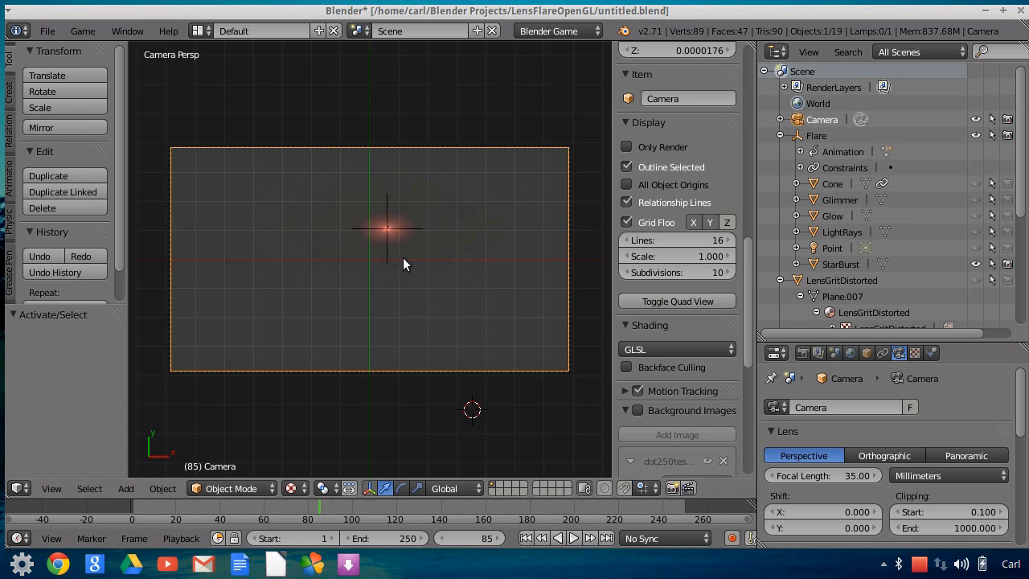
{"action": "scroll", "coordinate": [402, 259], "scroll_direction": "up", "scroll_amount": 5}
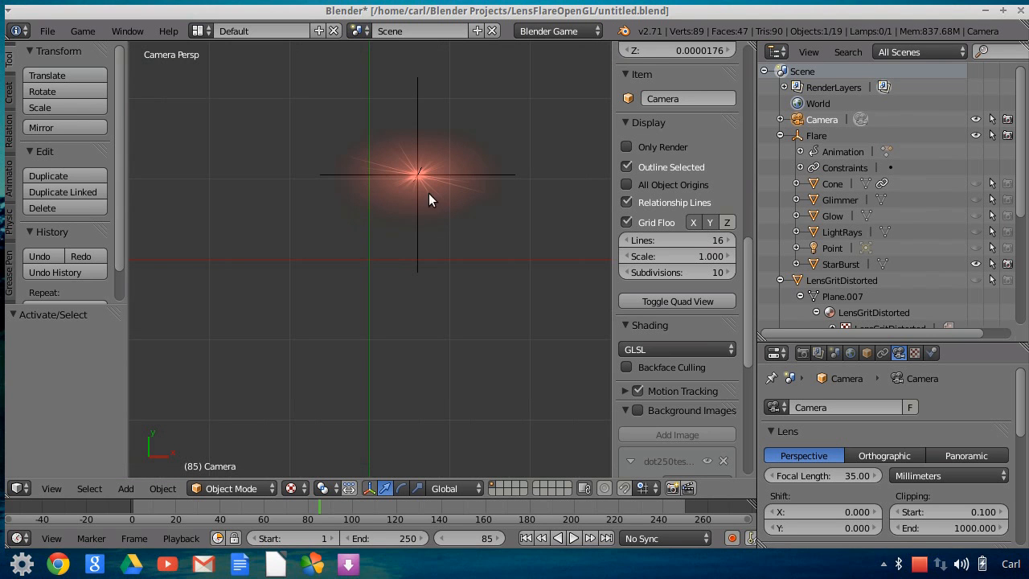
{"action": "scroll", "coordinate": [420, 183], "scroll_direction": "down", "scroll_amount": 4}
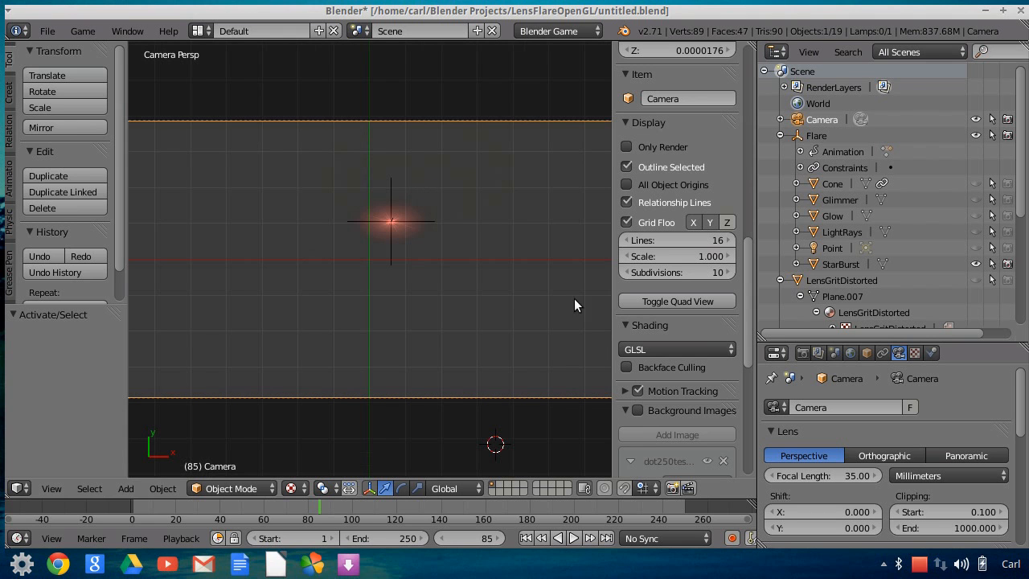
{"action": "scroll", "coordinate": [425, 243], "scroll_direction": "up", "scroll_amount": 2}
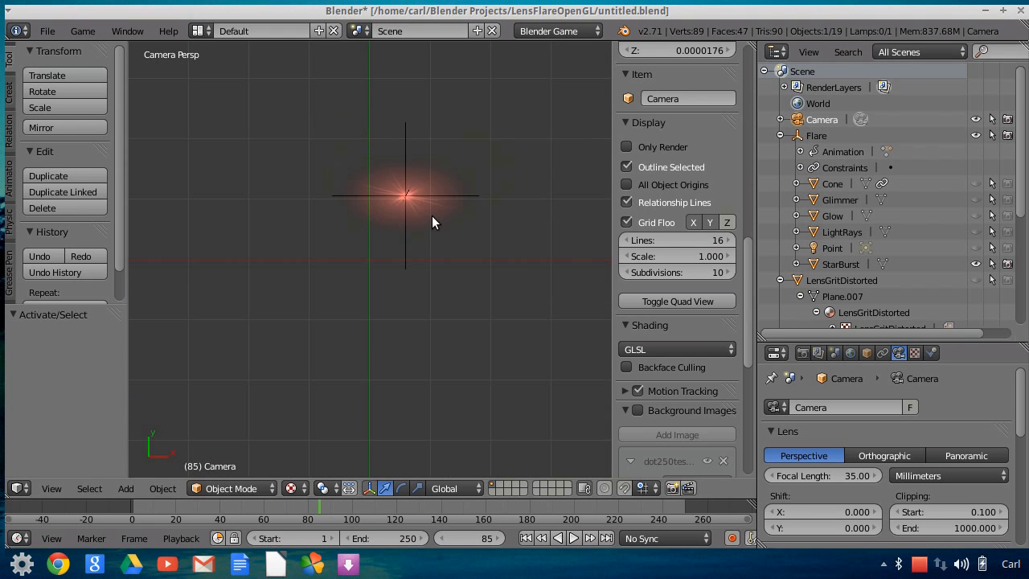
{"action": "scroll", "coordinate": [485, 233], "scroll_direction": "down", "scroll_amount": 1}
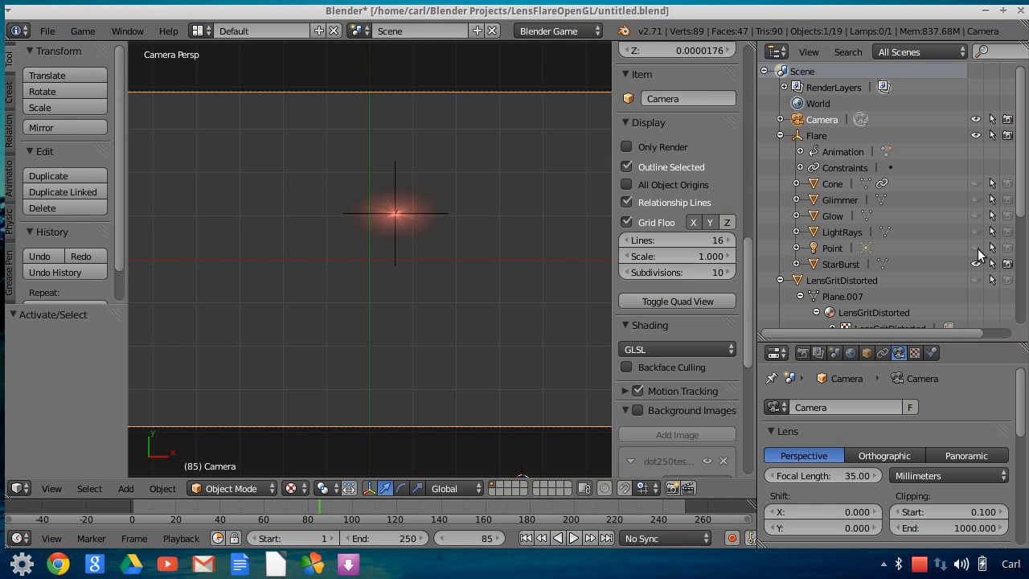
Step: Show LightRays, Glow and Glimmer again in the viewport and render alongside StarBurst
{"action": "left_click", "coordinate": [974, 231]}
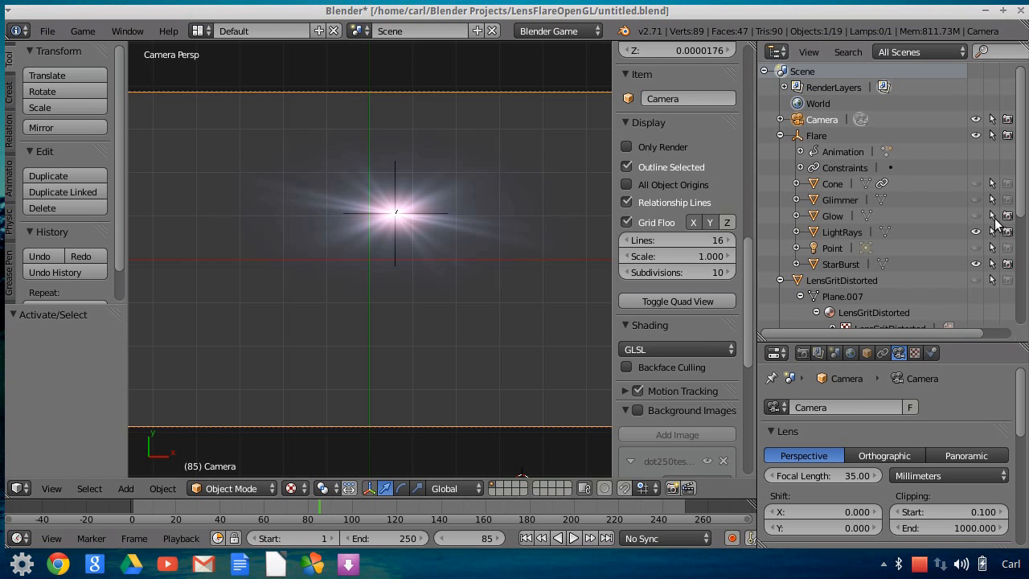
{"action": "left_click", "coordinate": [976, 214]}
{"action": "left_click", "coordinate": [976, 200]}
{"action": "left_click", "coordinate": [1006, 199]}
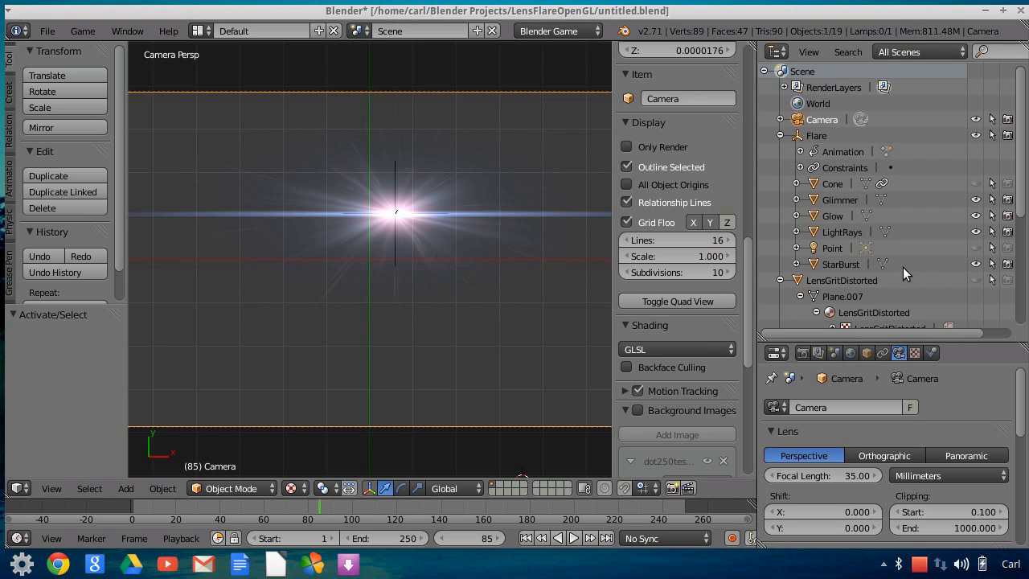
{"action": "scroll", "coordinate": [489, 314], "scroll_direction": "down", "scroll_amount": 3}
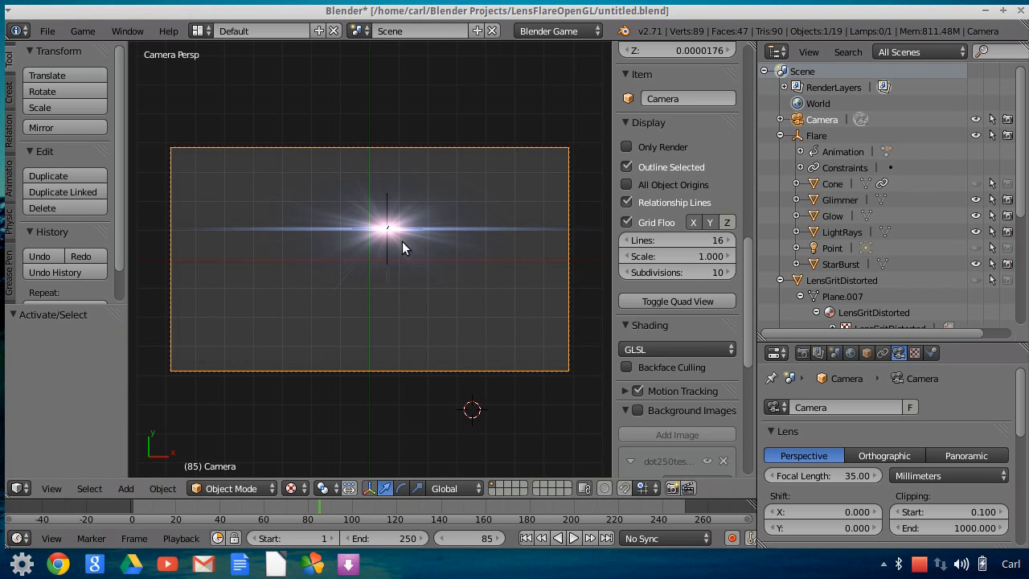
Step: Select the Flare empty and play the animation to watch the combined flare move, stopping at frame 212
{"action": "left_click", "coordinate": [802, 135]}
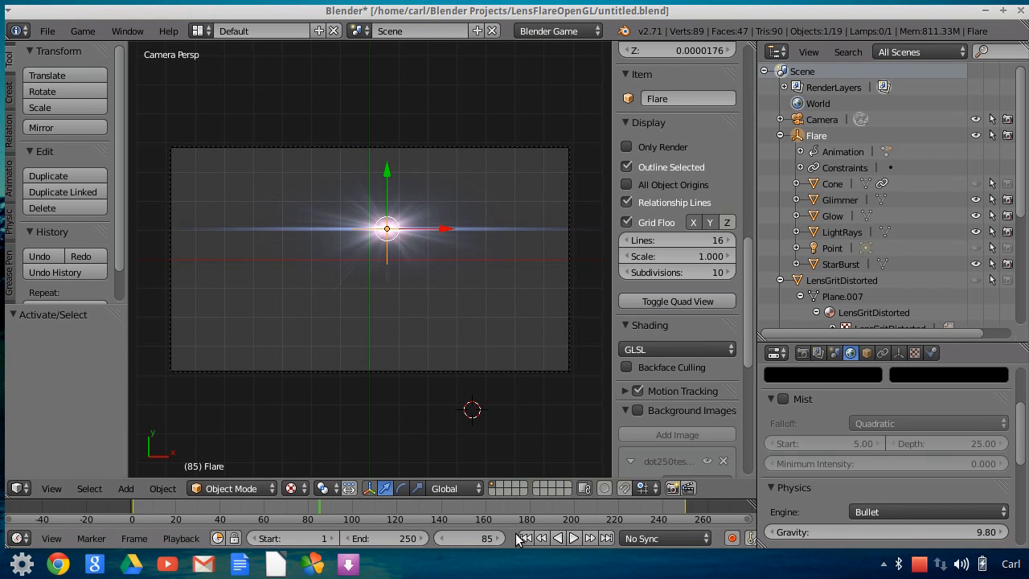
{"action": "left_click", "coordinate": [573, 537]}
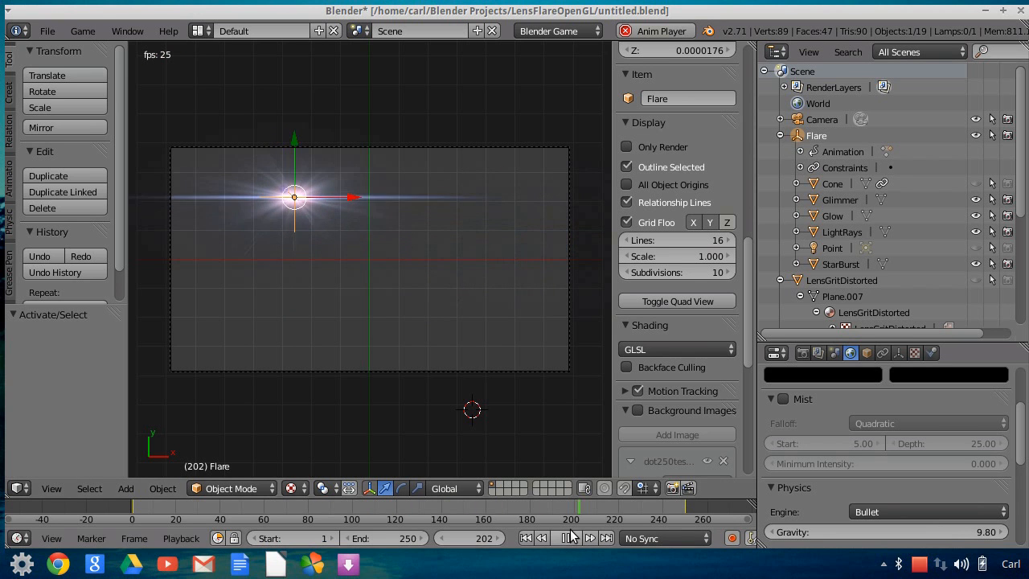
{"action": "key", "text": "alt+a"}
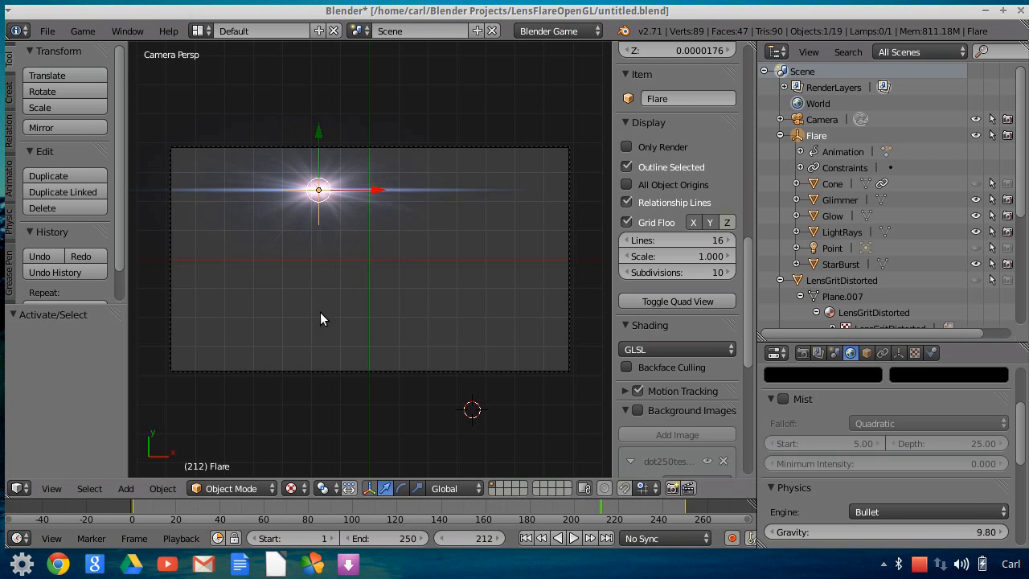
Step: Inspect the combined flare planes from several oblique angles, and return to the camera view
{"action": "middle_click_drag", "start_coordinate": [356, 344], "coordinate": [353, 246]}
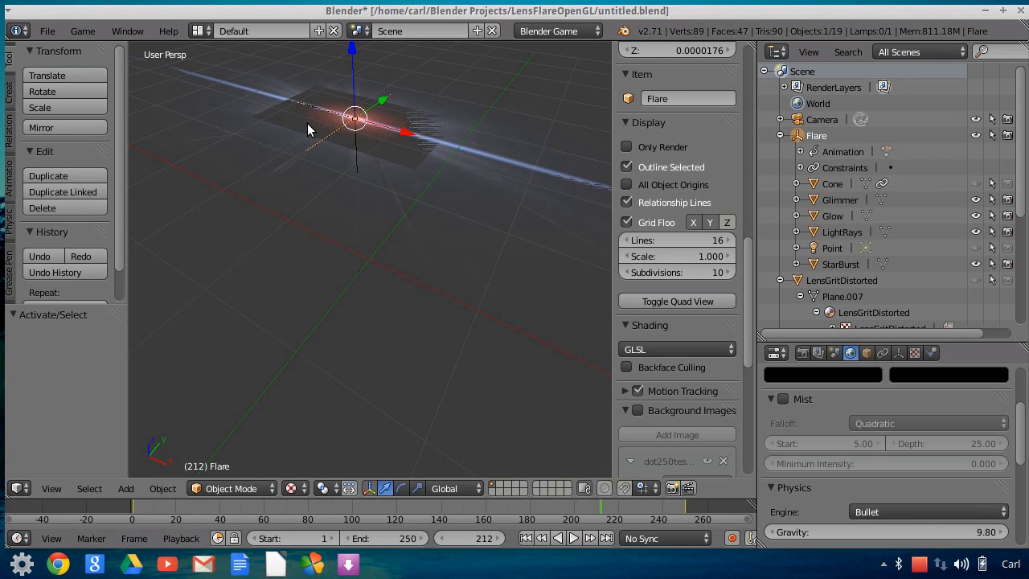
{"action": "middle_click_drag", "start_coordinate": [372, 172], "coordinate": [411, 197]}
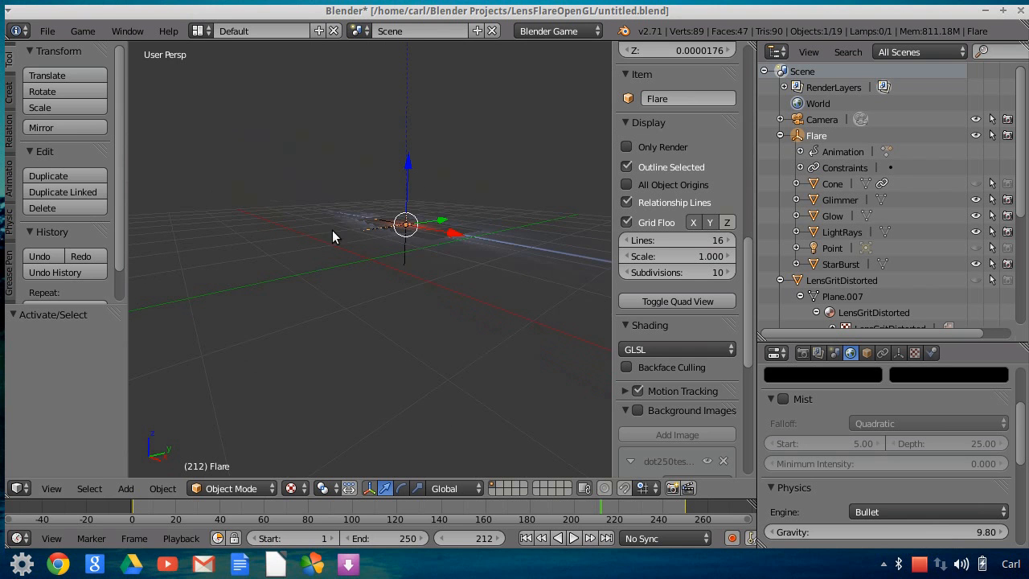
{"action": "middle_click_drag", "start_coordinate": [356, 211], "coordinate": [383, 363]}
{"action": "left_click", "coordinate": [47, 490]}
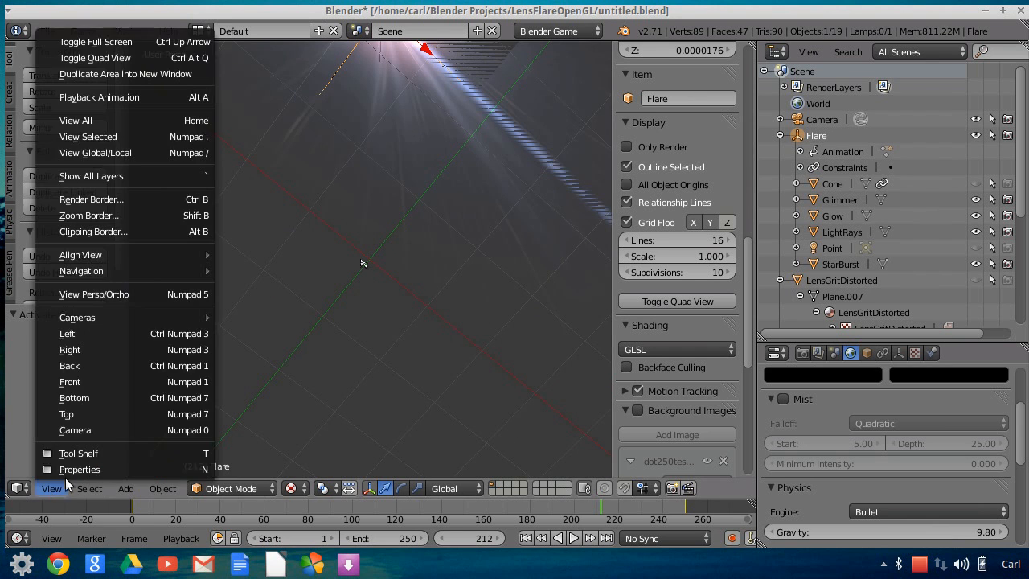
{"action": "left_click", "coordinate": [104, 429]}
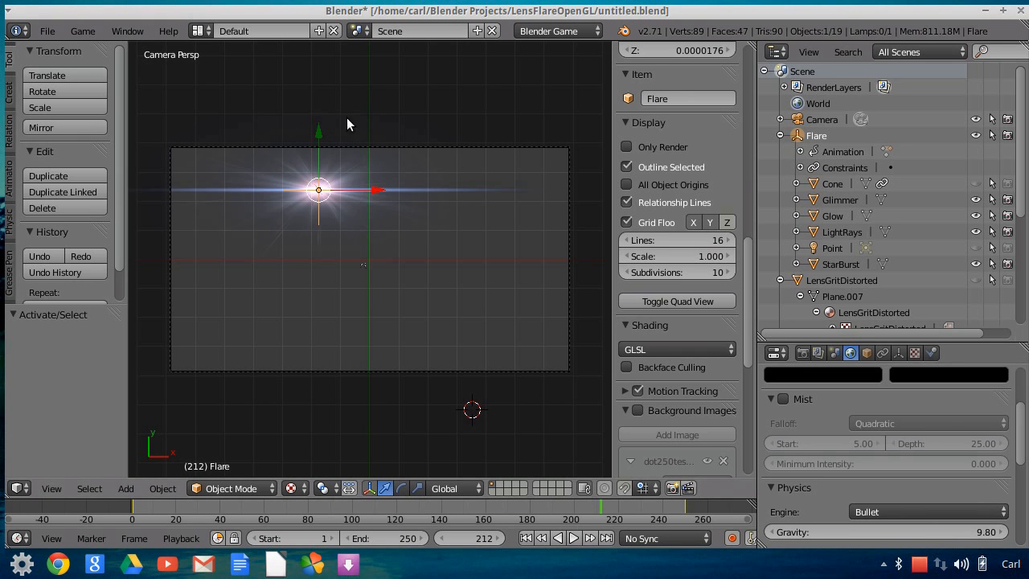
Step: Toggle LightRays' viewport visibility off and on, and check Glow's modifiers and object constraints
{"action": "left_click", "coordinate": [975, 232]}
{"action": "left_click", "coordinate": [977, 231]}
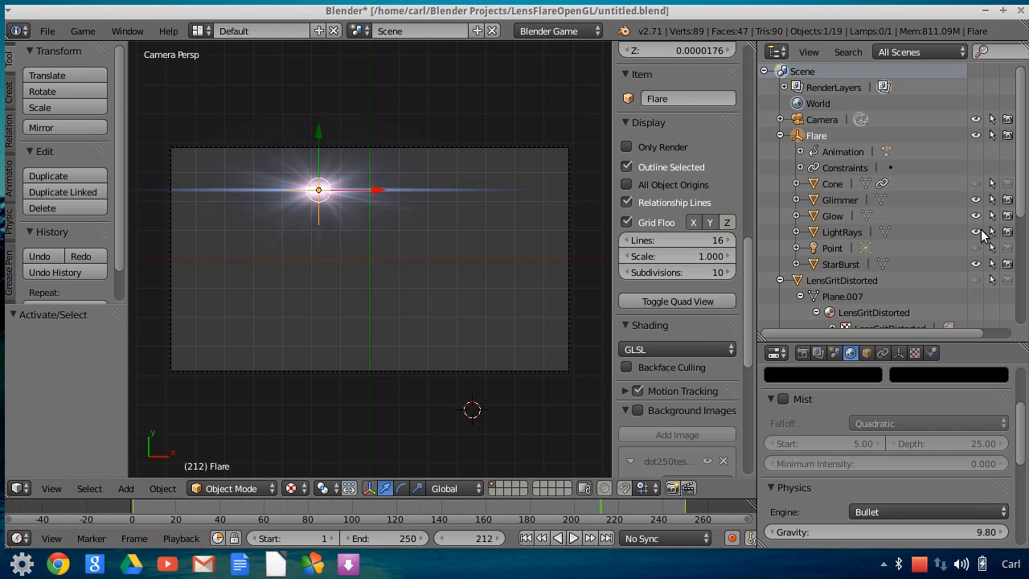
{"action": "left_click", "coordinate": [838, 215]}
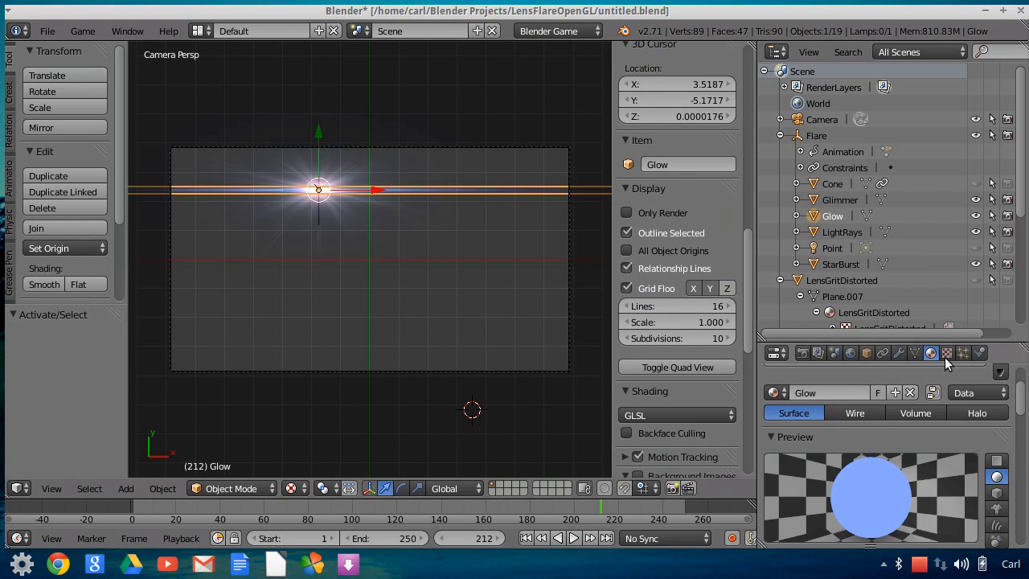
{"action": "left_click", "coordinate": [899, 353]}
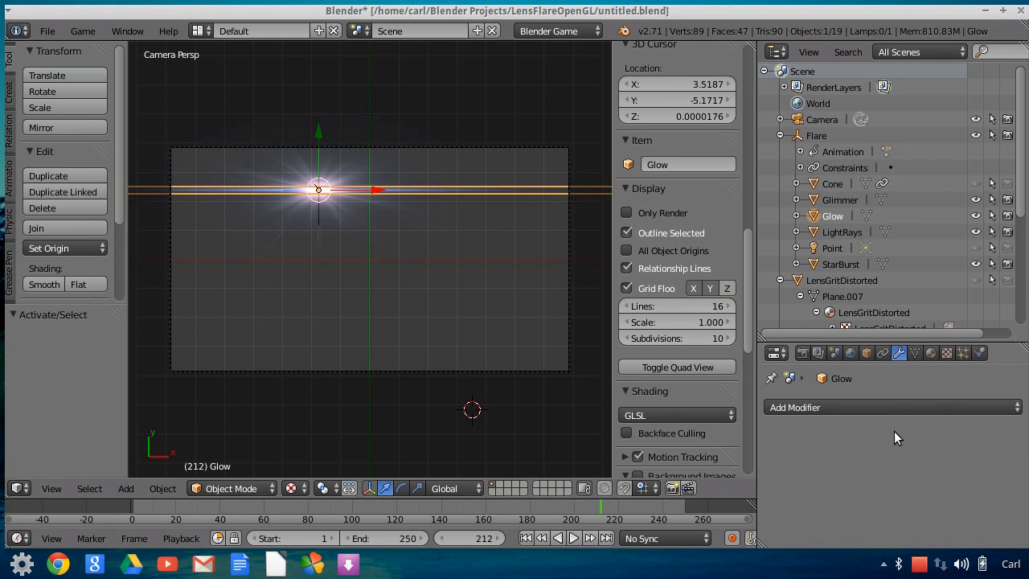
{"action": "left_click", "coordinate": [882, 353]}
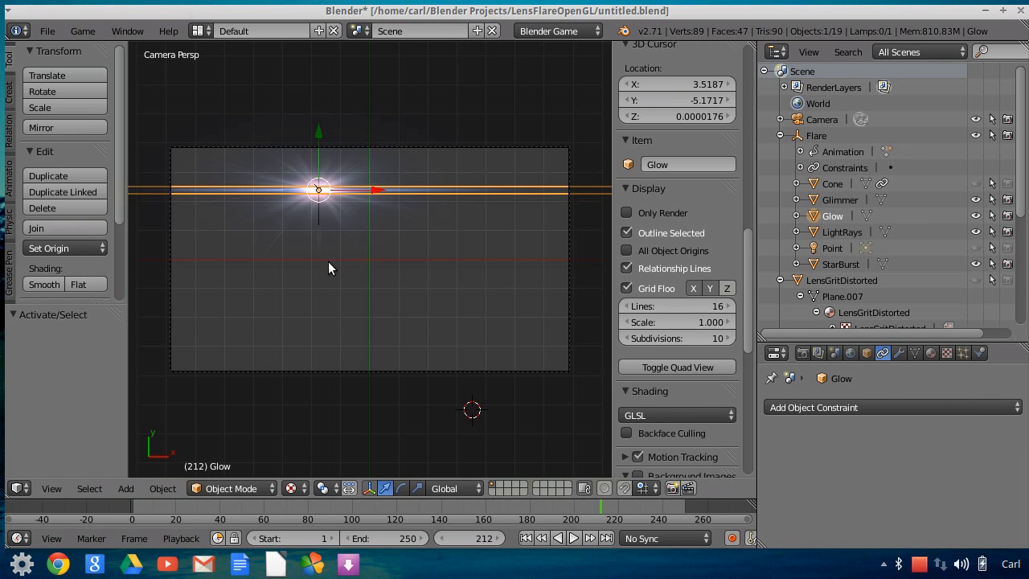
Step: Try moving Glow about 0.516 along the global Z axis, undo the move, and return to the camera view
{"action": "scroll", "coordinate": [323, 215], "scroll_direction": "up", "scroll_amount": 2}
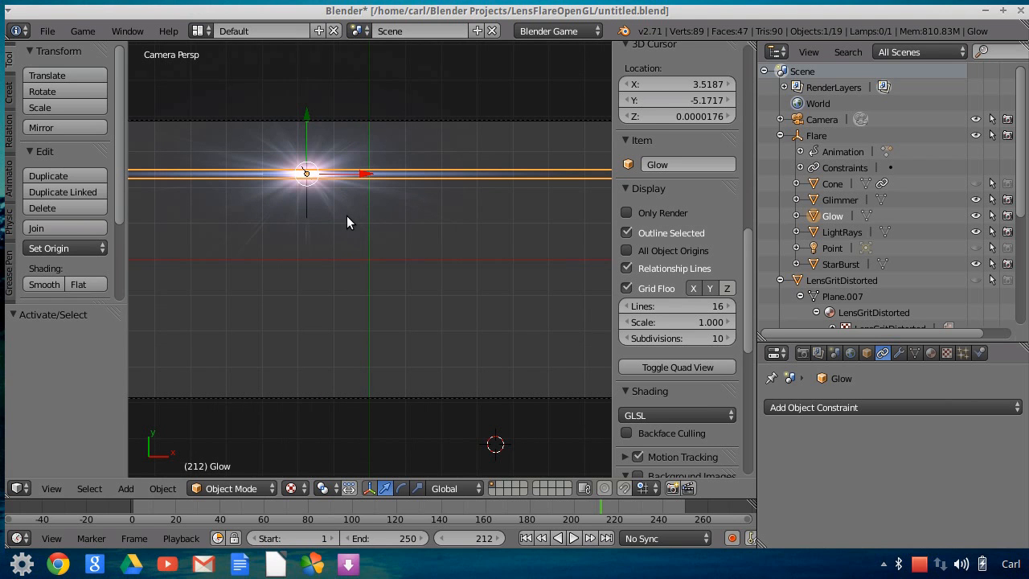
{"action": "key", "text": "g"}
{"action": "key", "text": "z"}
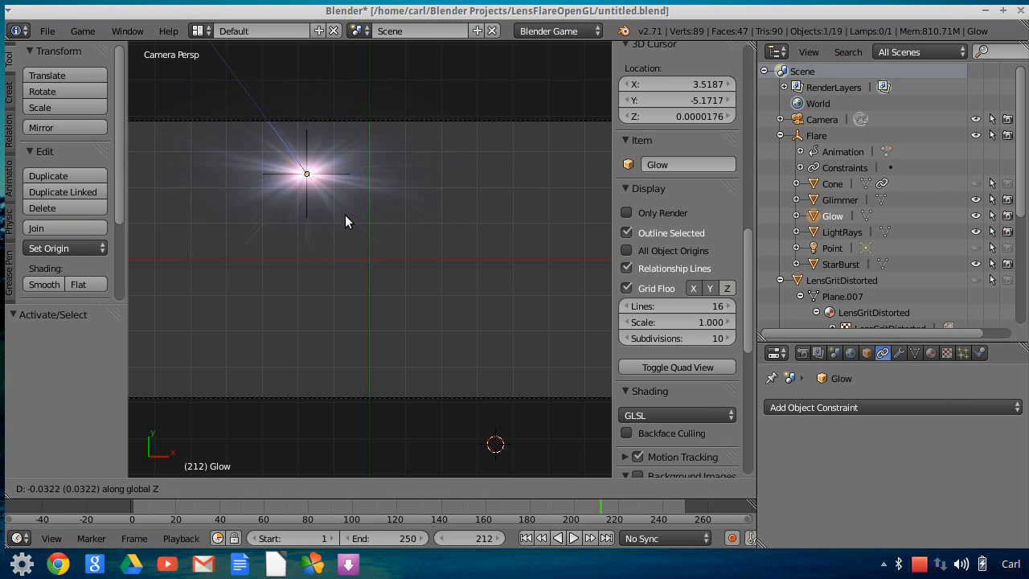
{"action": "left_click", "coordinate": [356, 228]}
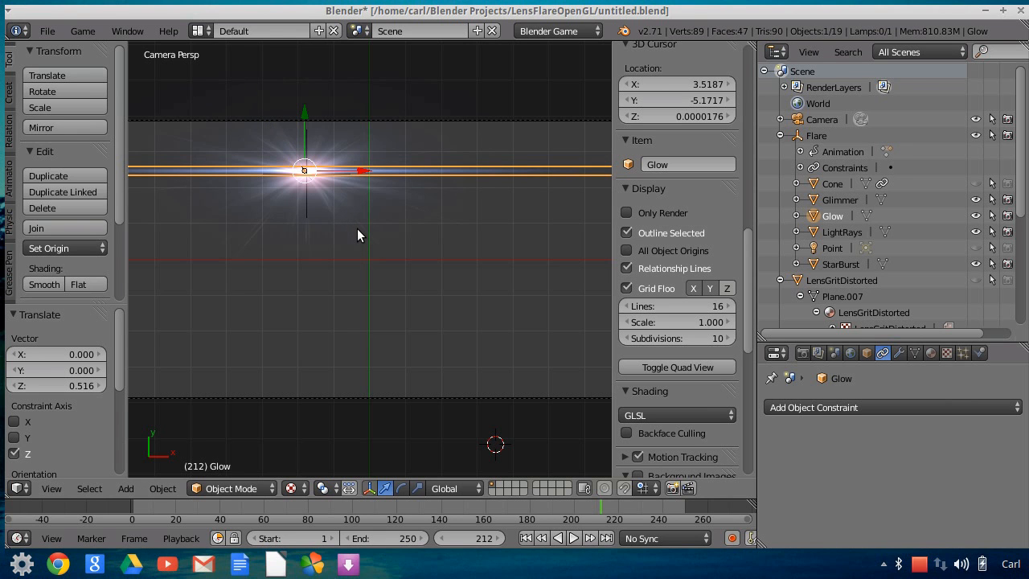
{"action": "middle_click_drag", "start_coordinate": [359, 235], "coordinate": [324, 156]}
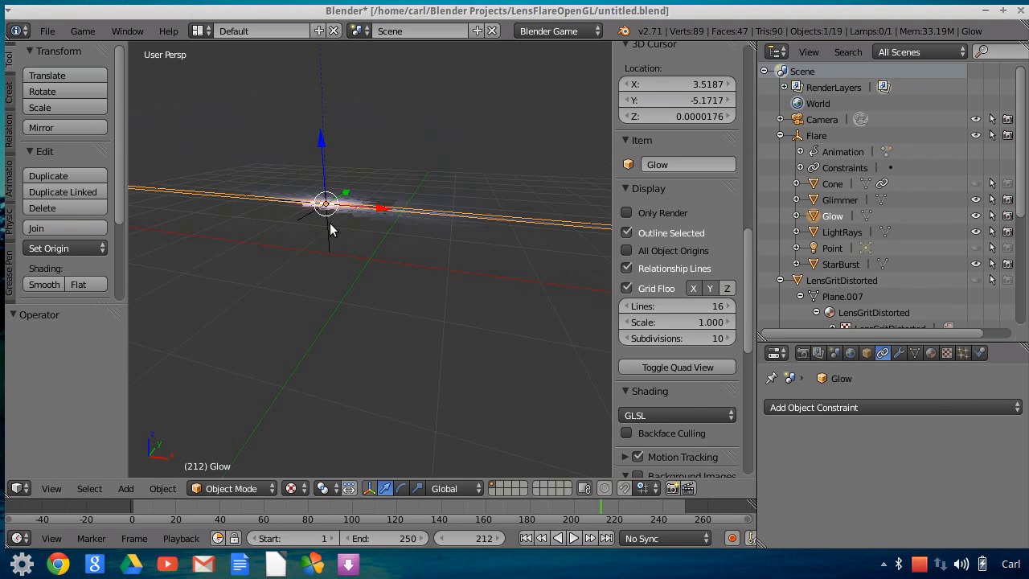
{"action": "left_click", "coordinate": [51, 488]}
{"action": "left_click", "coordinate": [78, 429]}
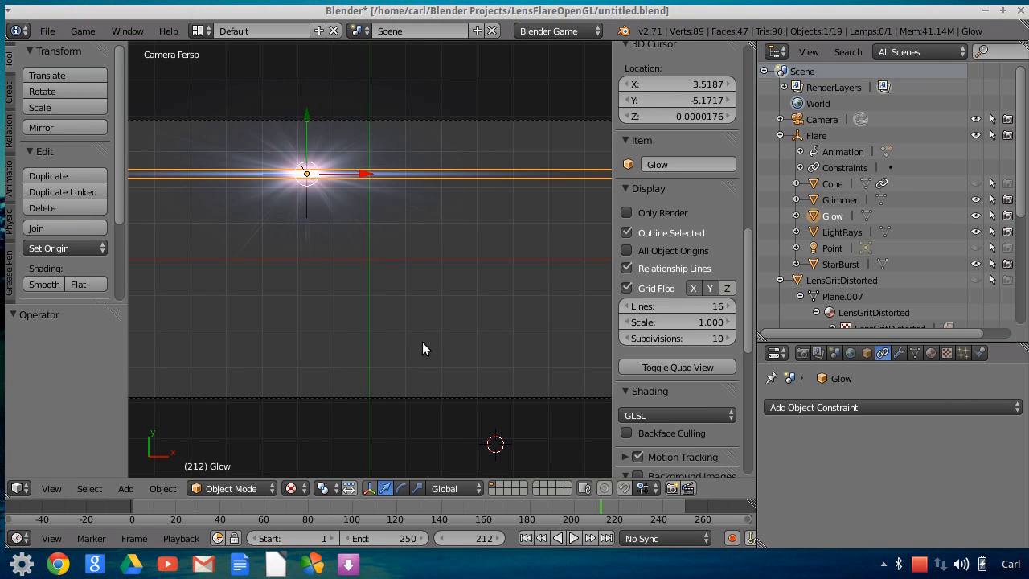
Step: Select the camera and return the animation to frame 1 with the whole camera frame in view
{"action": "right_click", "coordinate": [350, 118]}
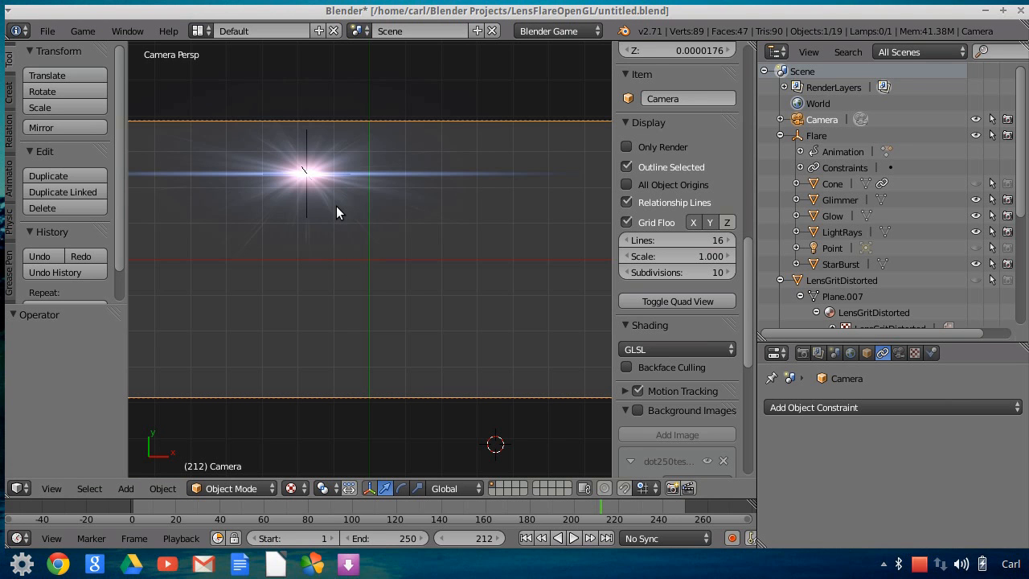
{"action": "scroll", "coordinate": [317, 195], "scroll_direction": "down", "scroll_amount": 1}
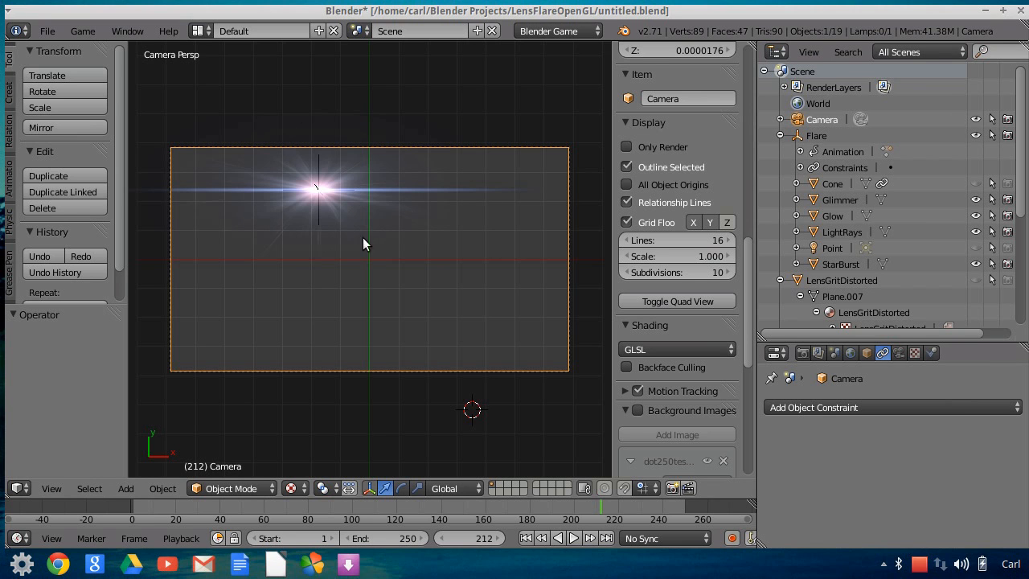
{"action": "left_click", "coordinate": [525, 538]}
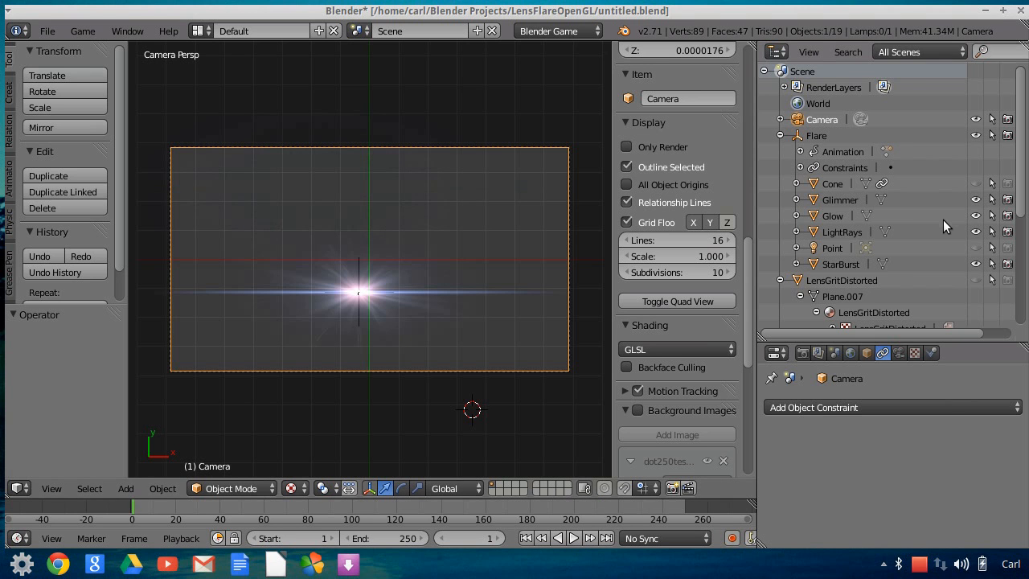
Step: Show Octagon and Octagon.001 through Octagon.005 in the viewport and render, leaving SciFi4 hidden after briefly showing it
{"action": "scroll", "coordinate": [943, 216], "scroll_direction": "down", "scroll_amount": 3}
{"action": "scroll", "coordinate": [941, 237], "scroll_direction": "down", "scroll_amount": 2}
{"action": "left_click", "coordinate": [975, 209]}
{"action": "left_click", "coordinate": [975, 225]}
{"action": "left_click", "coordinate": [974, 240]}
{"action": "left_click", "coordinate": [974, 257]}
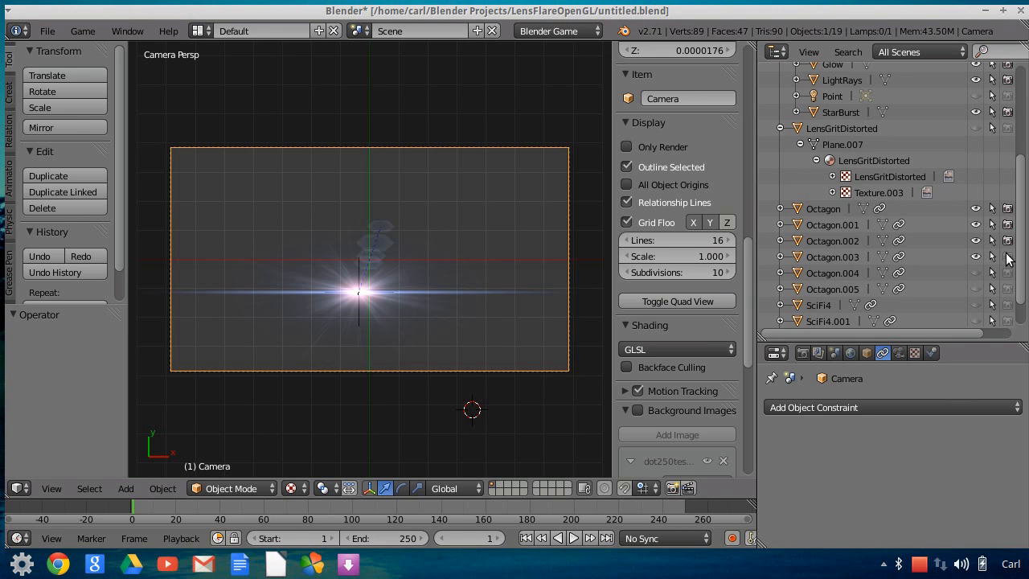
{"action": "left_click", "coordinate": [976, 290]}
{"action": "left_click", "coordinate": [975, 273]}
{"action": "left_click", "coordinate": [975, 304]}
{"action": "scroll", "coordinate": [981, 298], "scroll_direction": "down", "scroll_amount": 2}
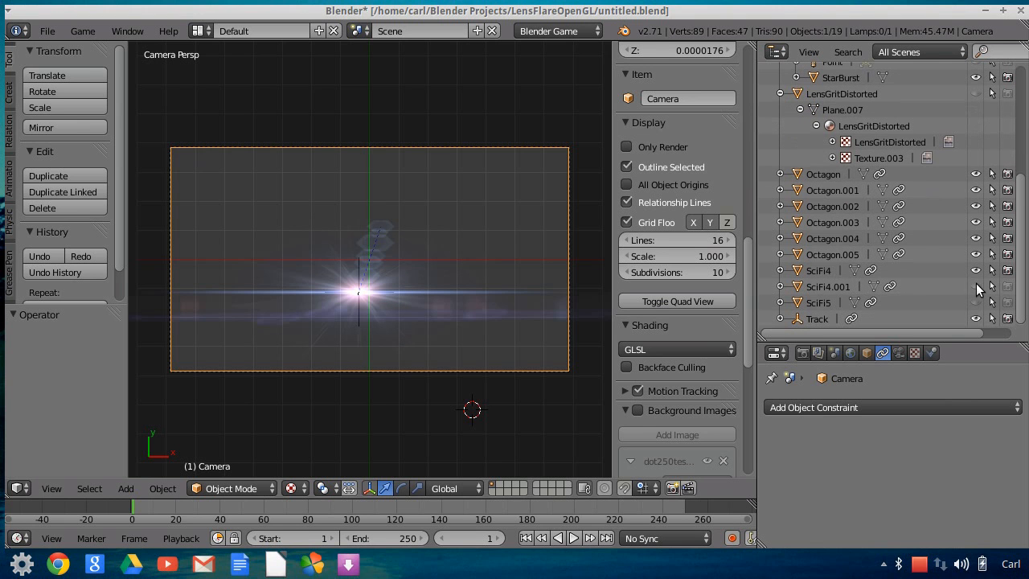
{"action": "left_click", "coordinate": [976, 272]}
Step: Inspect the row of octagons beside the flare from an oblique angle, and return to the camera view
{"action": "mouse_move", "coordinate": [356, 280]}
{"action": "middle_mouse_down"}
{"action": "mouse_move", "coordinate": [342, 214]}
{"action": "mouse_move", "coordinate": [389, 310]}
{"action": "middle_mouse_up"}
{"action": "scroll", "coordinate": [390, 303], "scroll_direction": "up", "scroll_amount": 7}
{"action": "mouse_move", "coordinate": [408, 272]}
{"action": "middle_mouse_down"}
{"action": "mouse_move", "coordinate": [400, 328]}
{"action": "mouse_move", "coordinate": [420, 381]}
{"action": "mouse_move", "coordinate": [388, 270]}
{"action": "middle_mouse_up"}
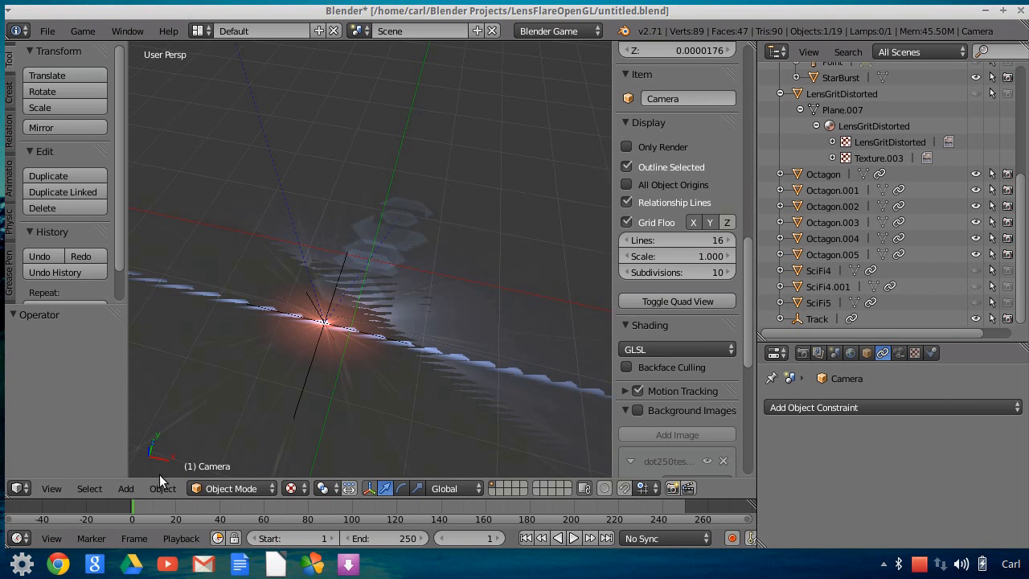
{"action": "left_click", "coordinate": [52, 488]}
{"action": "left_click", "coordinate": [96, 428]}
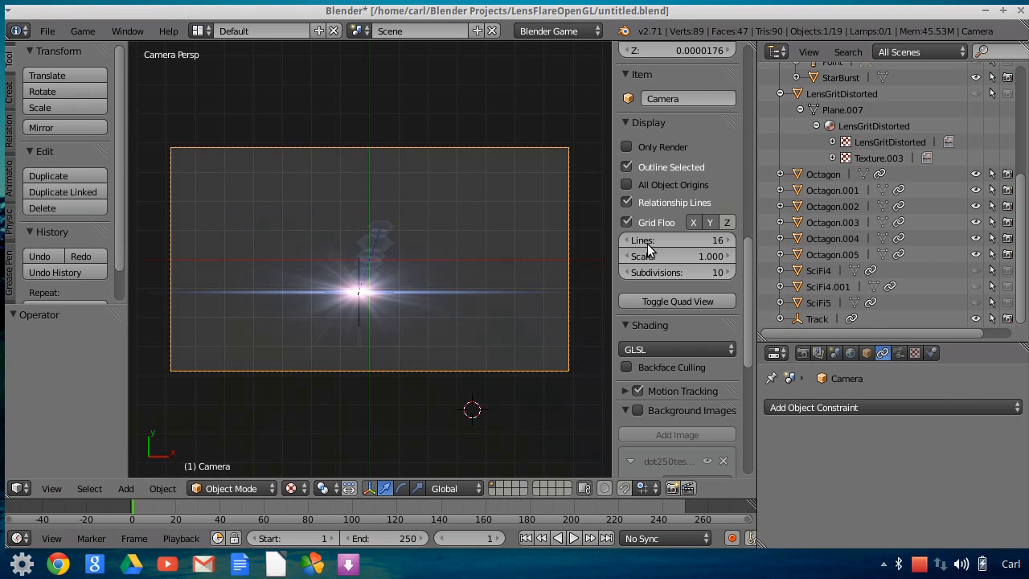
Step: Select Octagon and enlarge the properties area to examine its Copy Location constraint targeting Flare
{"action": "left_click", "coordinate": [824, 178]}
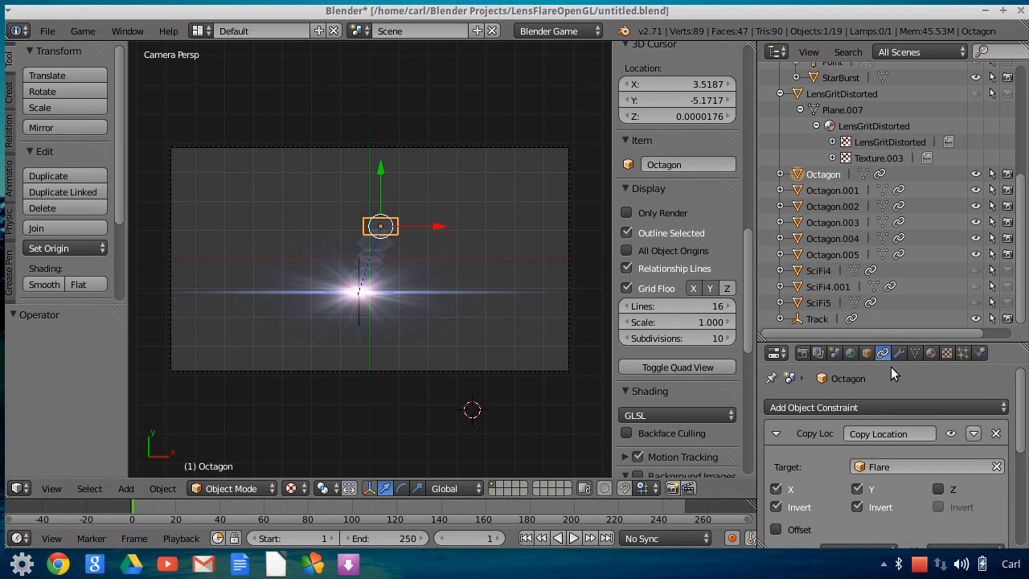
{"action": "left_click_drag", "start_coordinate": [925, 343], "coordinate": [913, 235]}
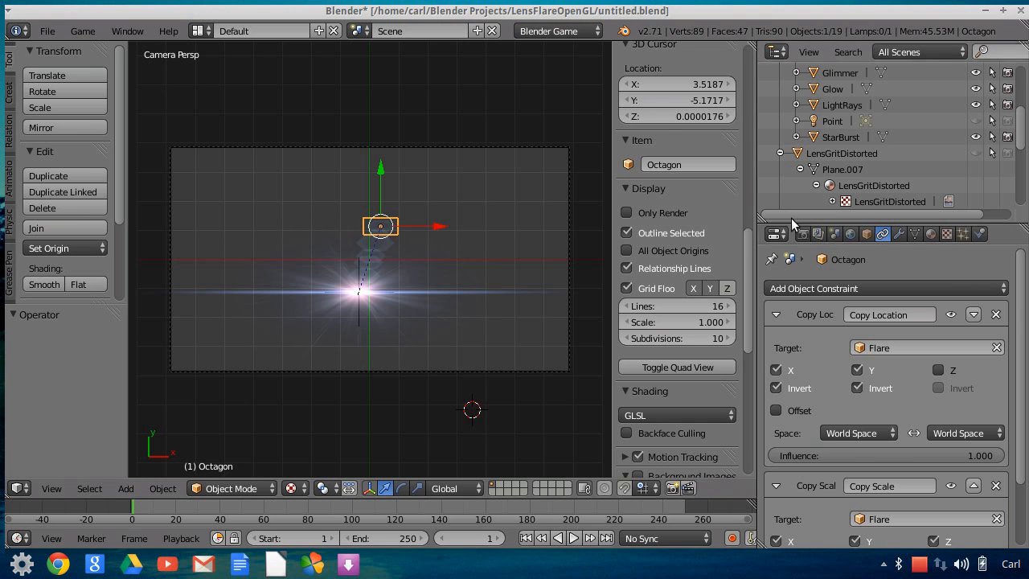
{"action": "left_click_drag", "start_coordinate": [861, 223], "coordinate": [860, 296]}
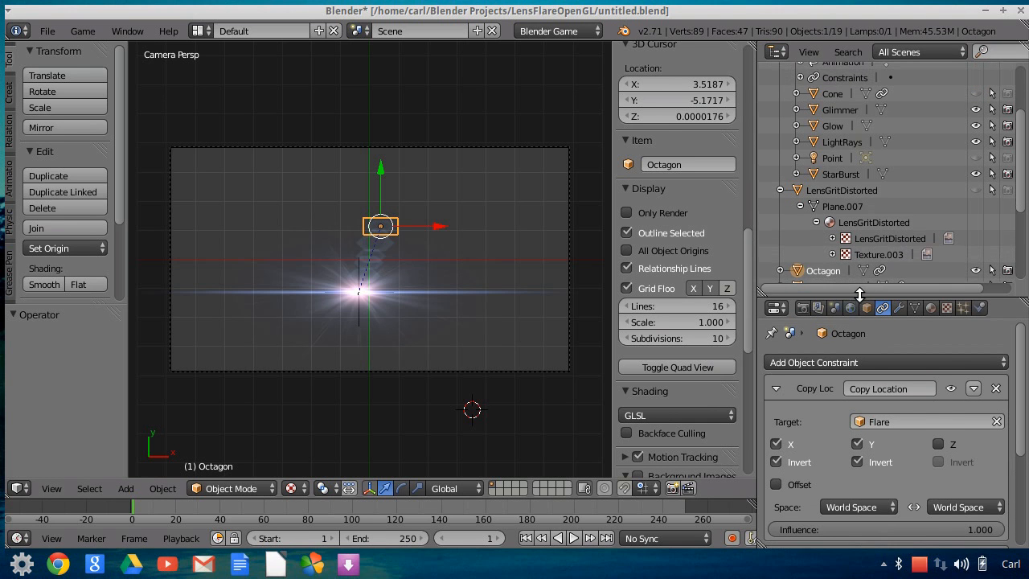
{"action": "scroll", "coordinate": [842, 228], "scroll_direction": "up", "scroll_amount": 5}
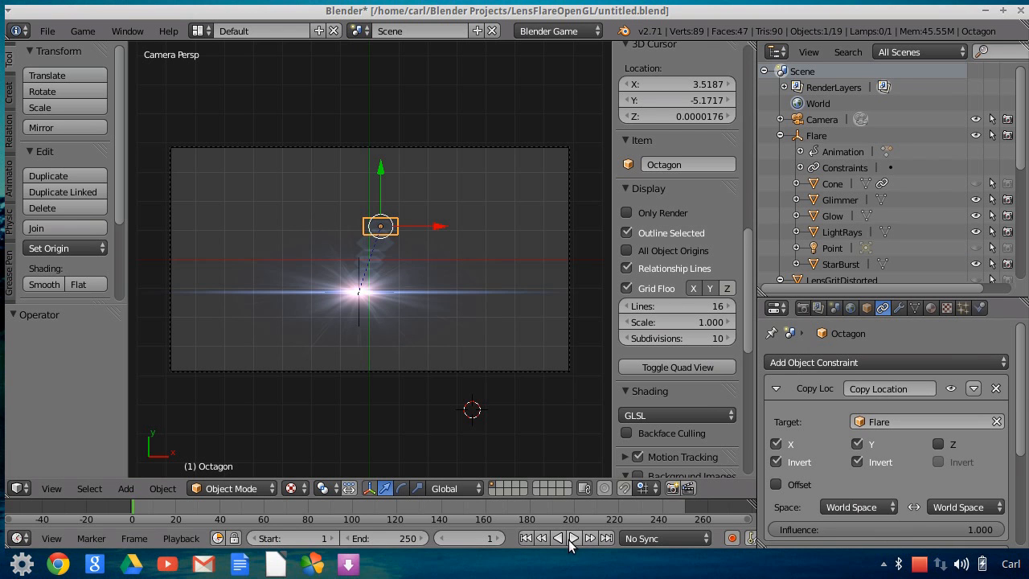
Step: Play the animation to watch the octagons move opposite the flare, stopping at frame 159
{"action": "left_click", "coordinate": [575, 537]}
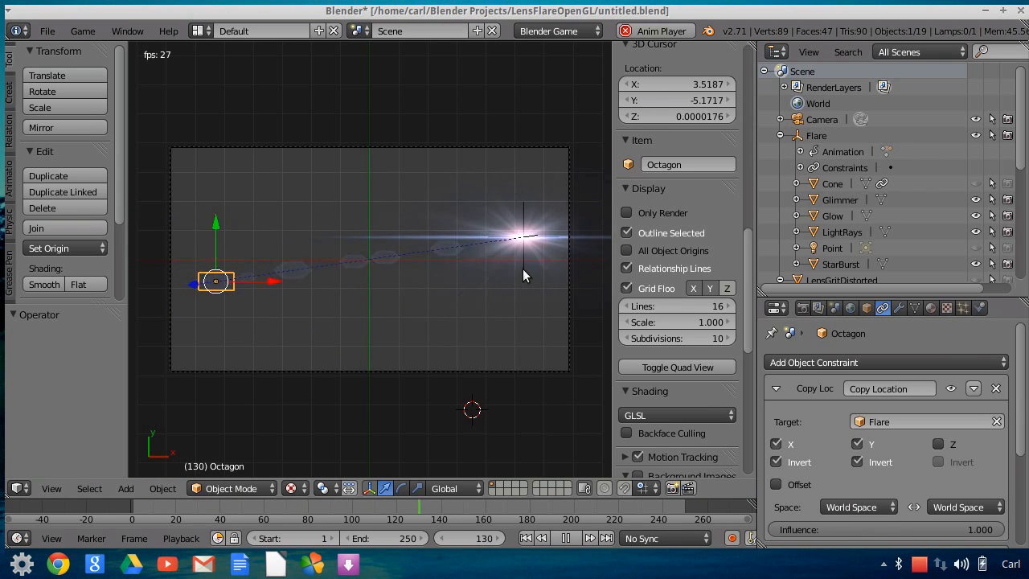
{"action": "key", "text": "alt+a"}
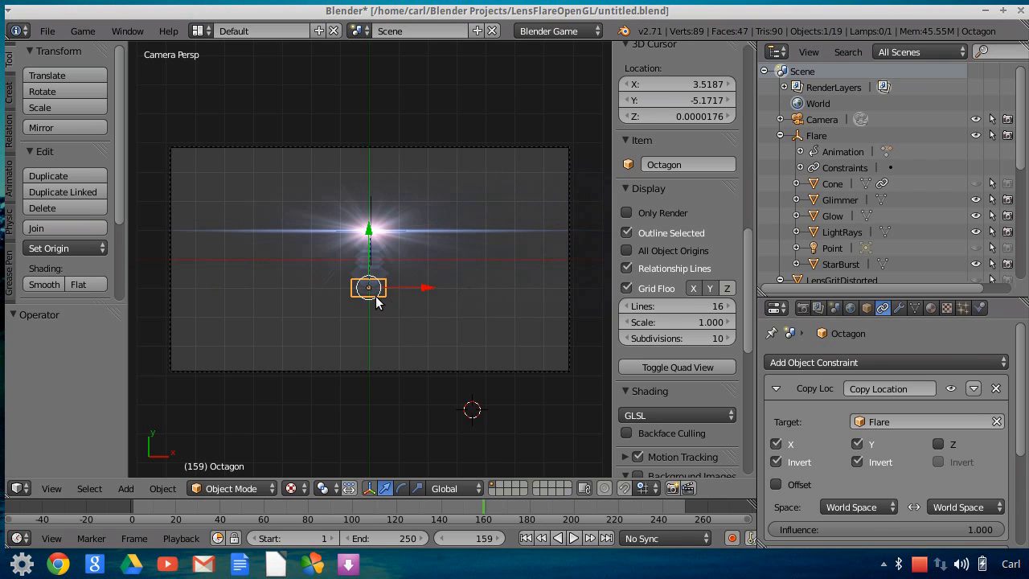
{"action": "key", "text": "Home"}
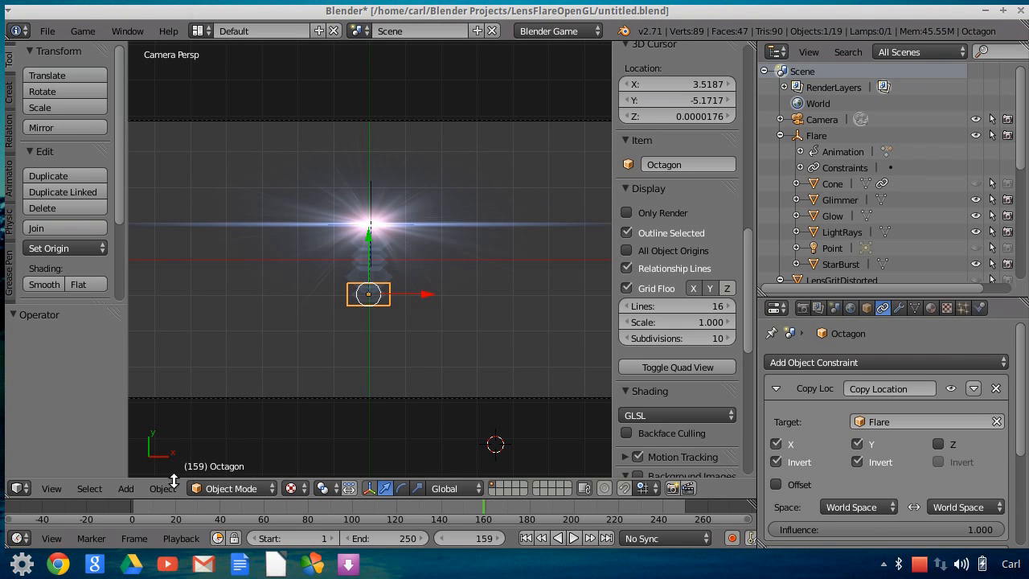
{"action": "left_click", "coordinate": [163, 487]}
{"action": "mouse_move", "coordinate": [189, 414]}
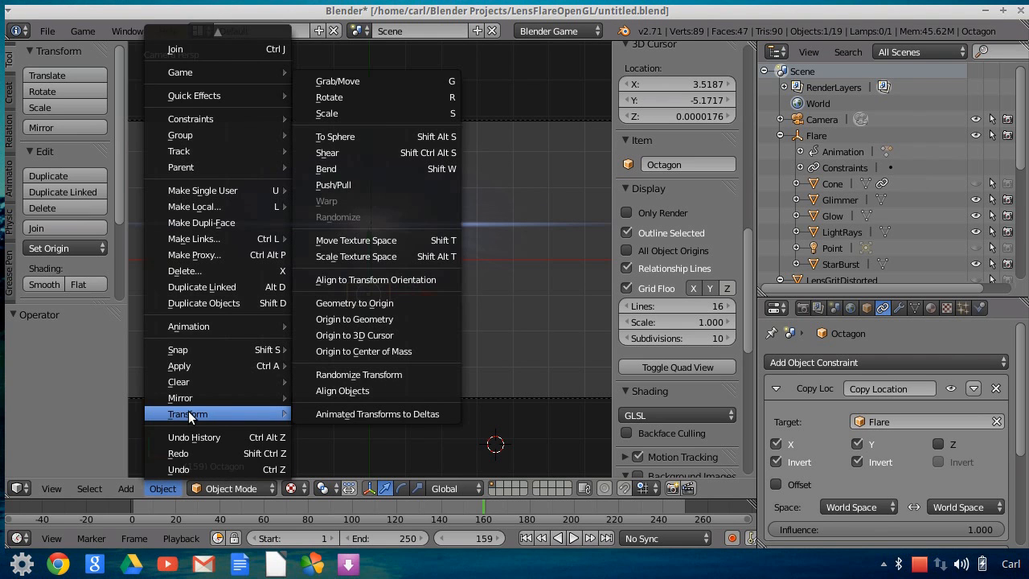
{"action": "mouse_move", "coordinate": [204, 362]}
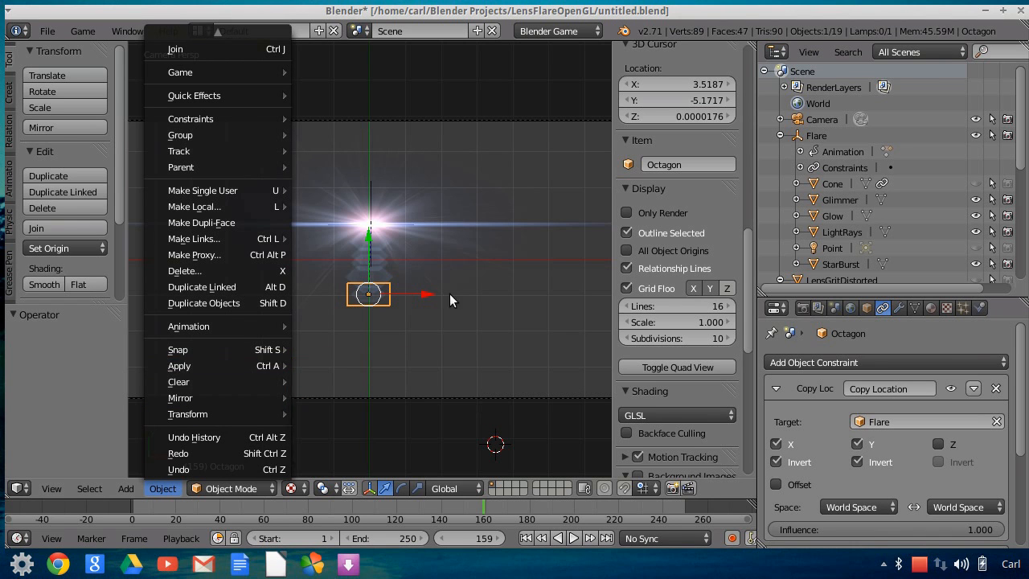
Step: Select Octagon.001 and examine the influence and axis settings of its Copy Location and Copy Scale constraints
{"action": "scroll", "coordinate": [386, 318], "scroll_direction": "up", "scroll_amount": 2}
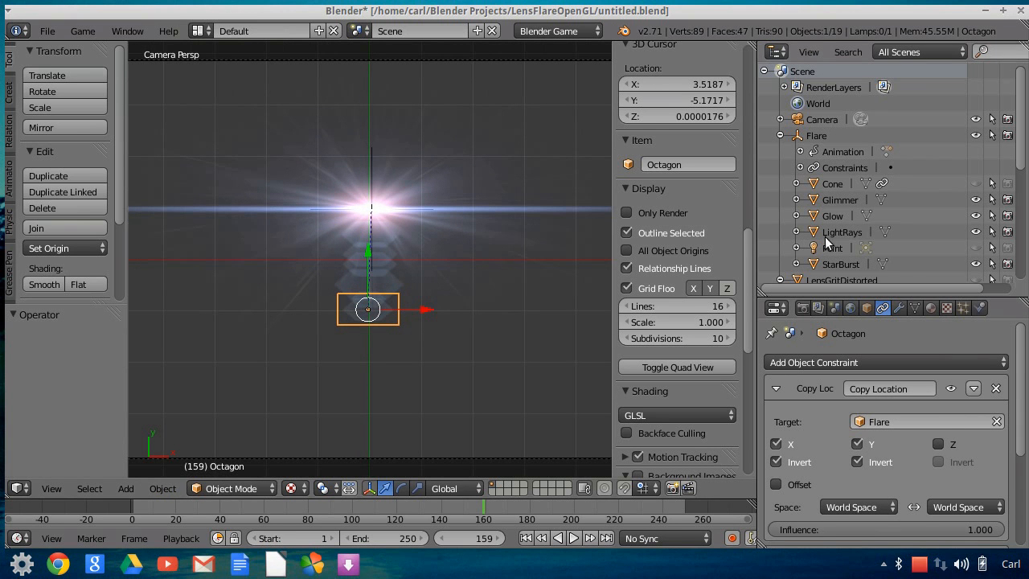
{"action": "scroll", "coordinate": [864, 225], "scroll_direction": "down", "scroll_amount": 5}
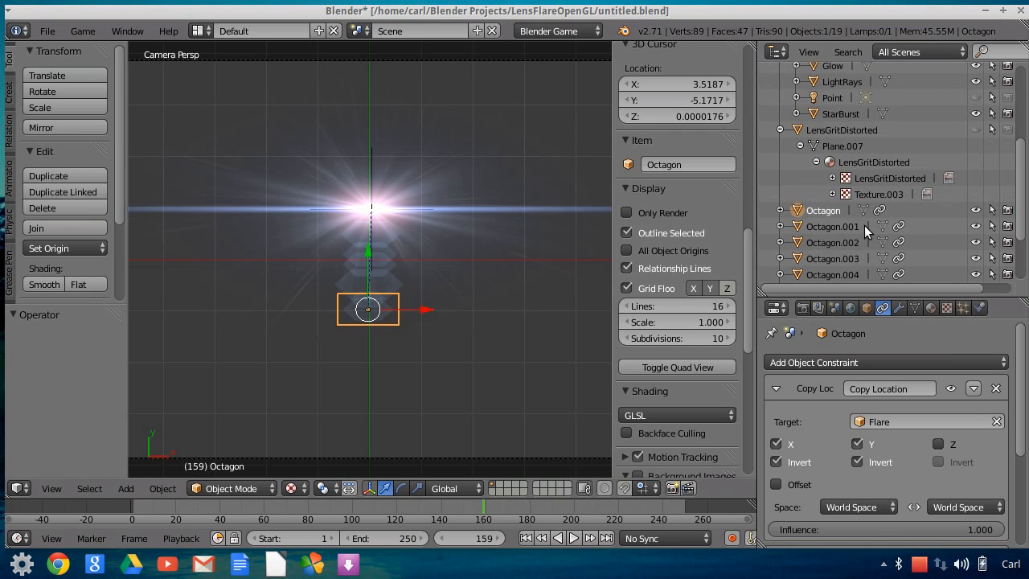
{"action": "left_click", "coordinate": [842, 227]}
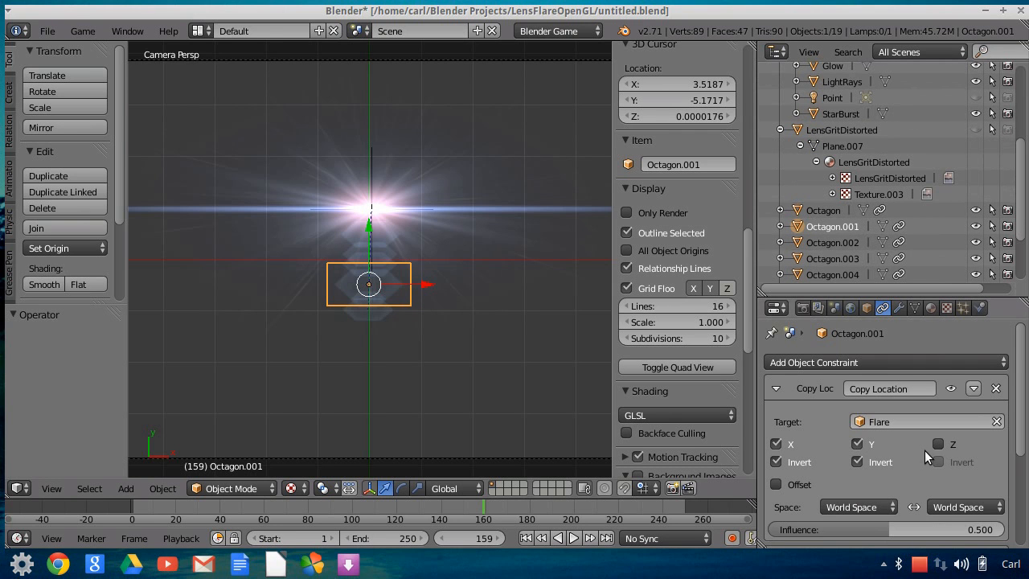
{"action": "scroll", "coordinate": [923, 451], "scroll_direction": "down", "scroll_amount": 2}
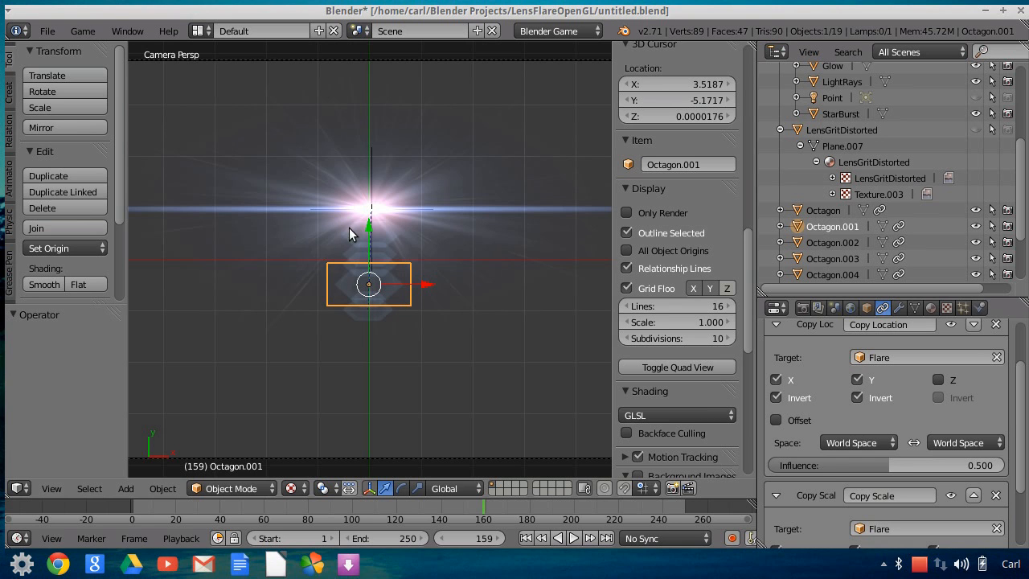
{"action": "scroll", "coordinate": [464, 278], "scroll_direction": "down", "scroll_amount": 2}
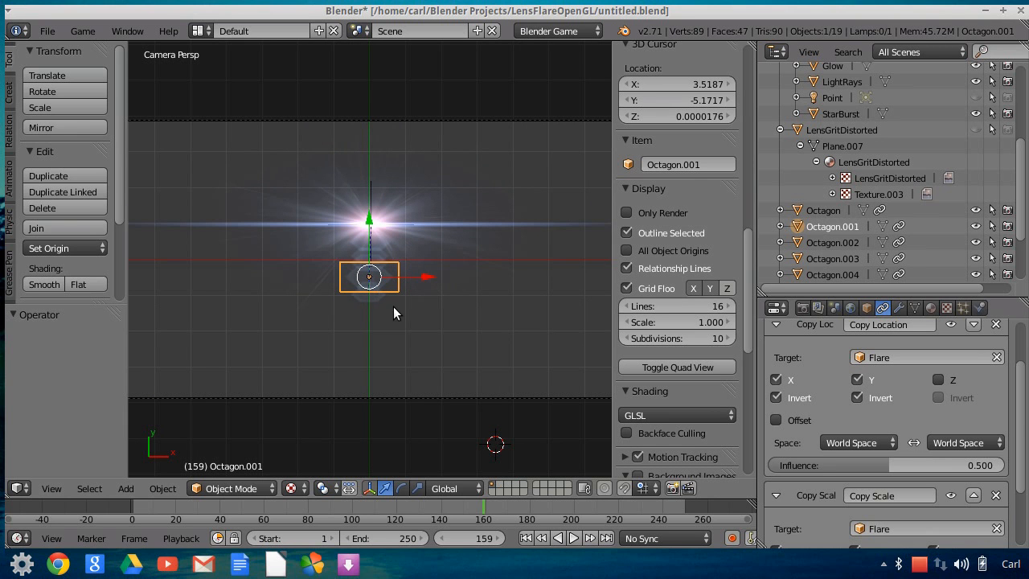
{"action": "scroll", "coordinate": [899, 398], "scroll_direction": "down", "scroll_amount": 3}
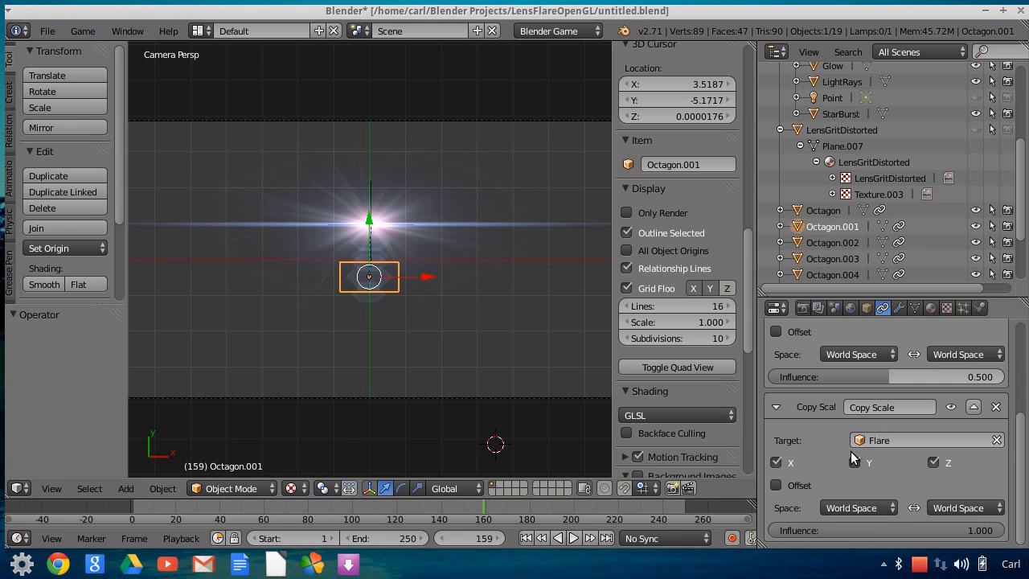
Step: Select the Flare empty and scale it up by about 1.17 to see the whole effect resize with it
{"action": "scroll", "coordinate": [868, 203], "scroll_direction": "up", "scroll_amount": 5}
{"action": "left_click", "coordinate": [813, 107]}
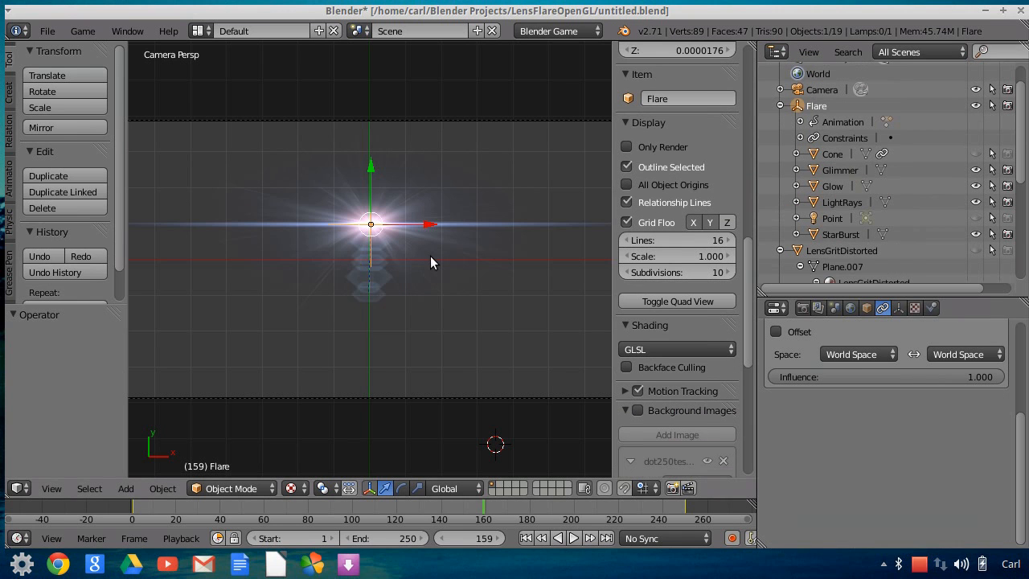
{"action": "key", "text": "s"}
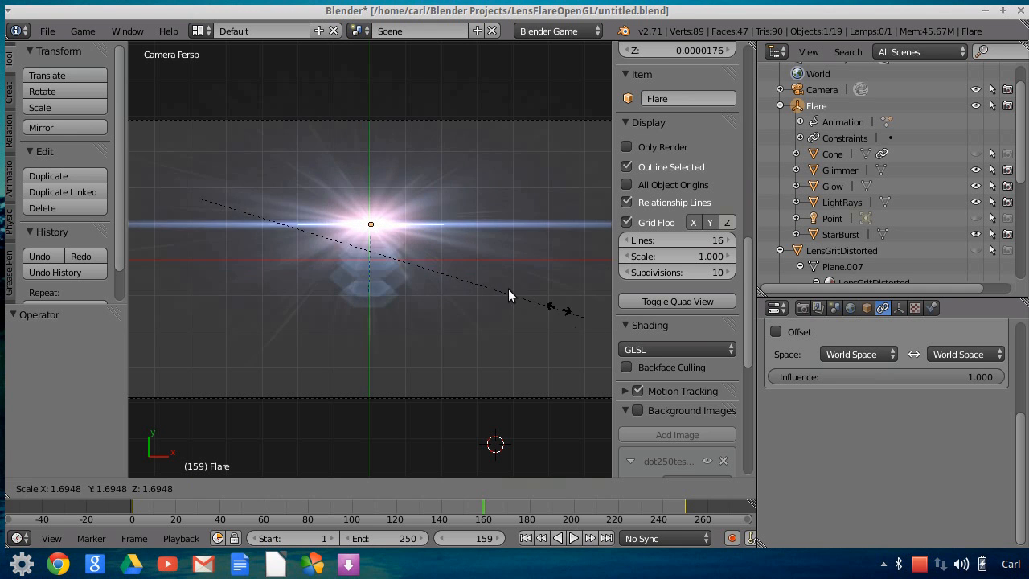
{"action": "left_click", "coordinate": [472, 303]}
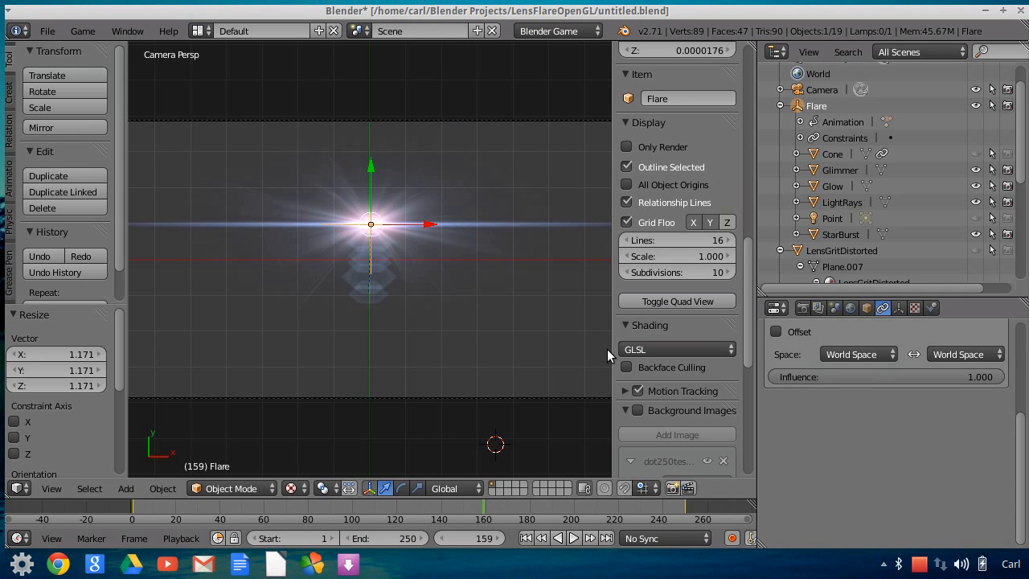
Step: Play the animation from the first frame to watch the rescaled flare, stopping at frame 117
{"action": "left_click", "coordinate": [527, 538]}
{"action": "left_click", "coordinate": [573, 538]}
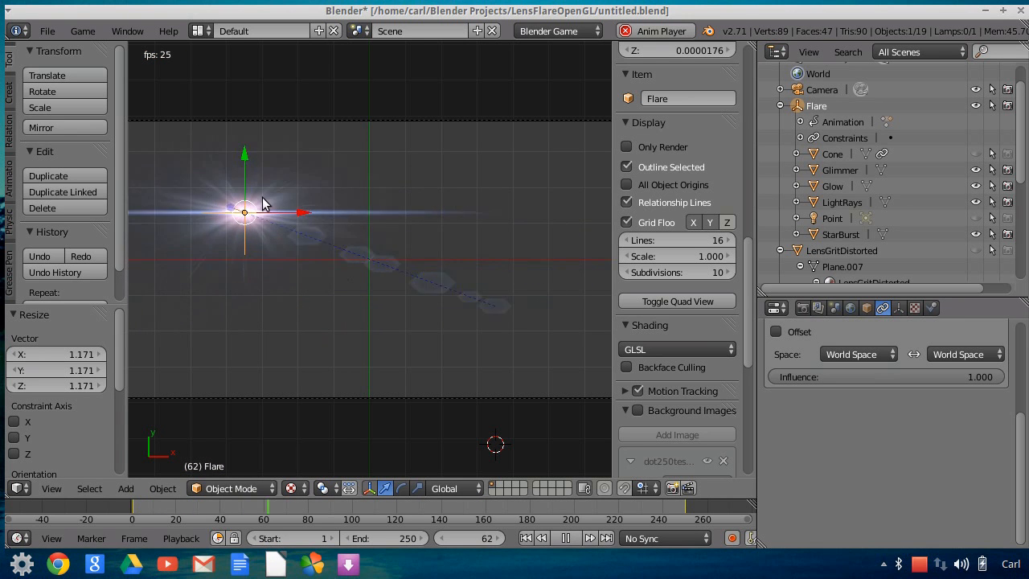
{"action": "left_click", "coordinate": [564, 540]}
{"action": "scroll", "coordinate": [451, 325], "scroll_direction": "down", "scroll_amount": 2}
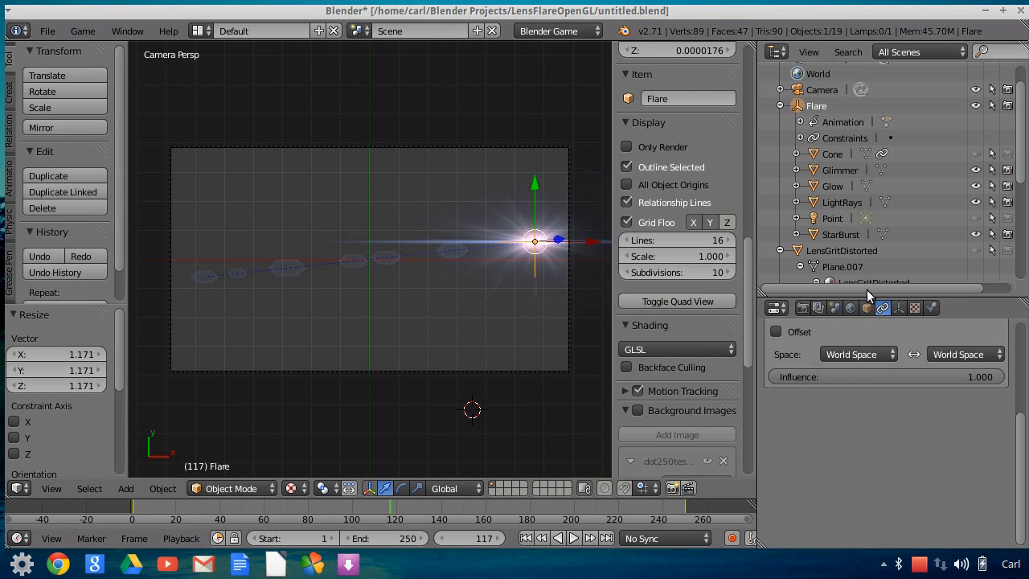
Step: Enlarge the outliner, make SciFi4 visible in the viewport and view its streak against the camera frame
{"action": "left_click_drag", "start_coordinate": [865, 291], "coordinate": [876, 436]}
{"action": "scroll", "coordinate": [877, 270], "scroll_direction": "down", "scroll_amount": 4}
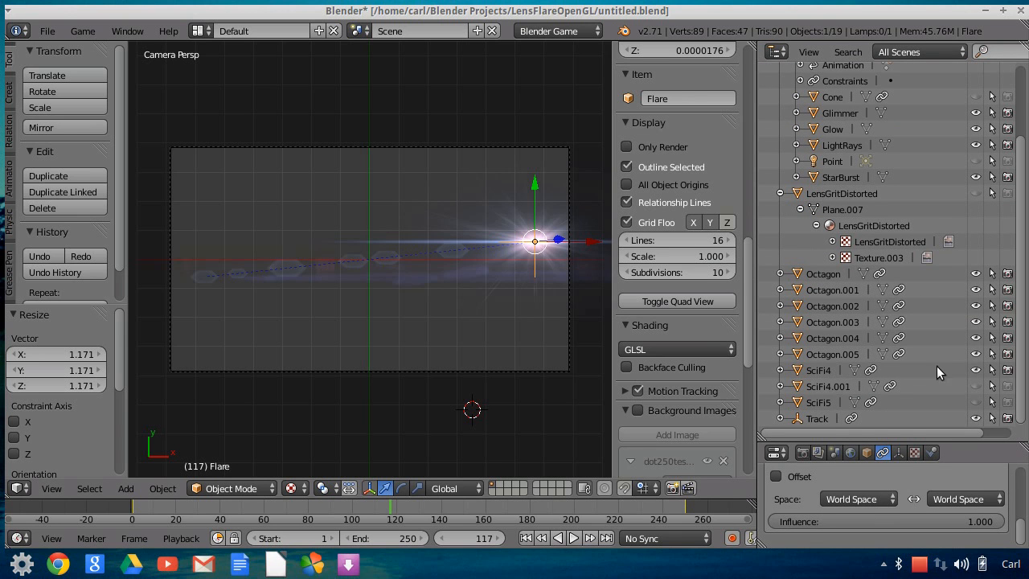
{"action": "scroll", "coordinate": [487, 272], "scroll_direction": "down", "scroll_amount": 3}
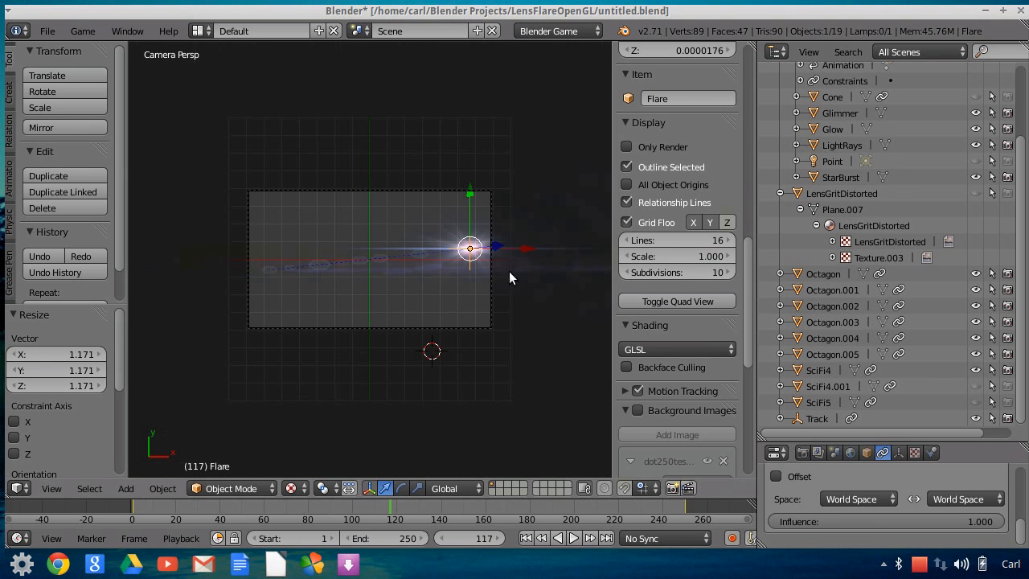
{"action": "scroll", "coordinate": [513, 275], "scroll_direction": "up", "scroll_amount": 5}
{"action": "scroll", "coordinate": [536, 291], "scroll_direction": "down", "scroll_amount": 3}
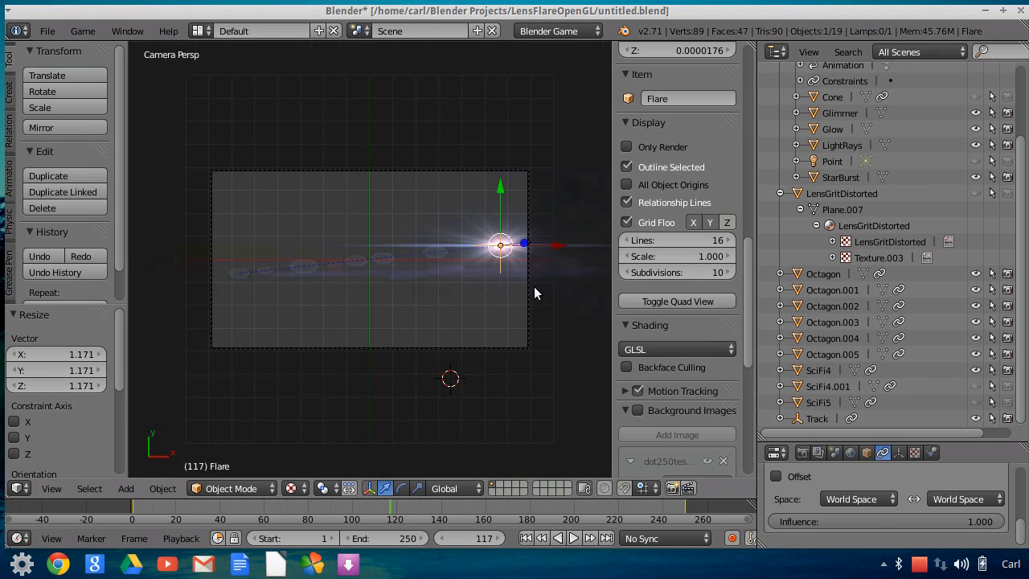
Step: Return to frame 1, select SciFi4 and examine its Copy Location and Copy Scale constraints targeting Flare
{"action": "left_click", "coordinate": [525, 537]}
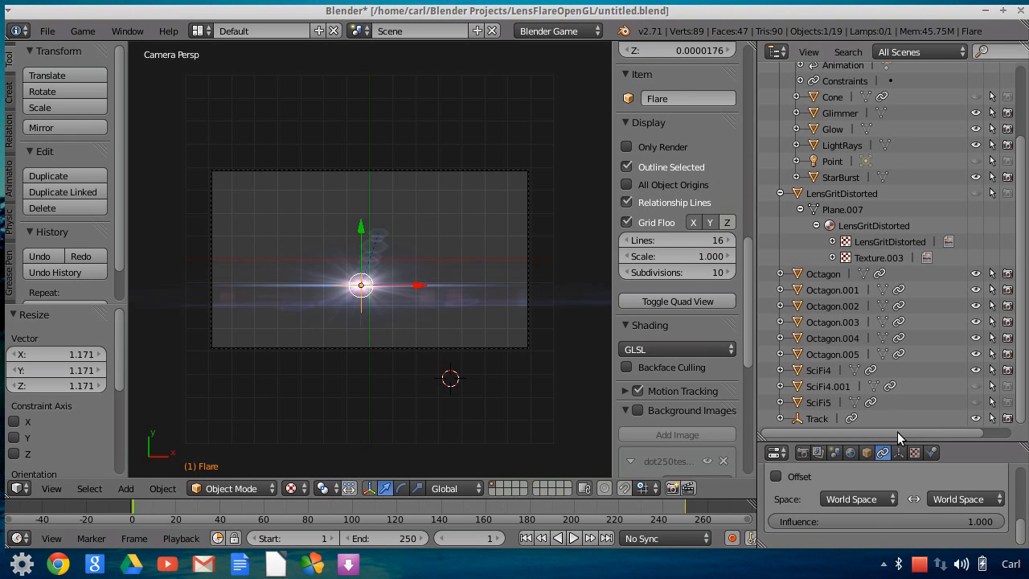
{"action": "left_click", "coordinate": [804, 371]}
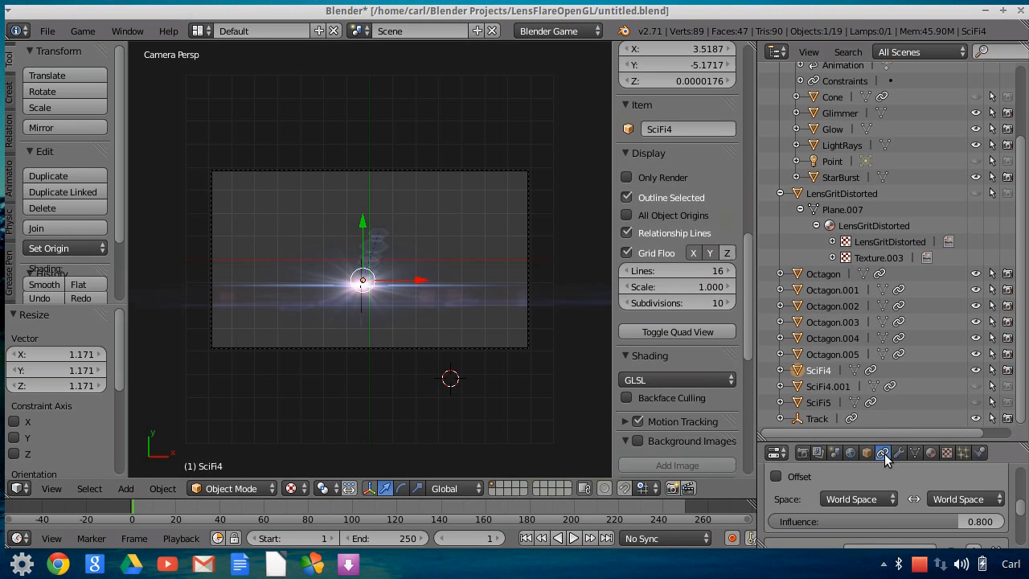
{"action": "left_click_drag", "start_coordinate": [877, 443], "coordinate": [878, 368]}
{"action": "left_click_drag", "start_coordinate": [878, 418], "coordinate": [884, 514]}
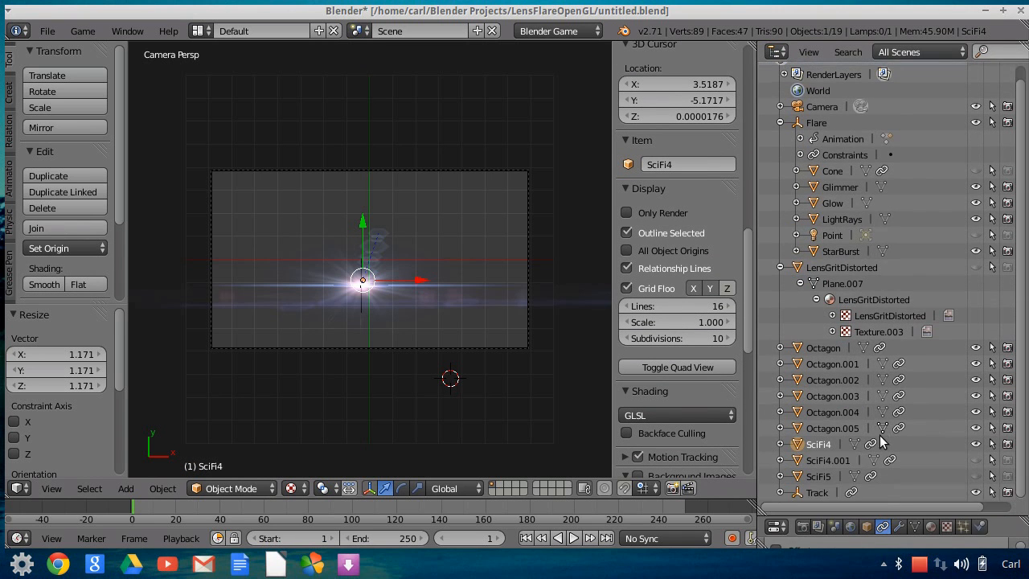
{"action": "left_click_drag", "start_coordinate": [936, 512], "coordinate": [902, 239]}
{"action": "scroll", "coordinate": [904, 371], "scroll_direction": "up", "scroll_amount": 3}
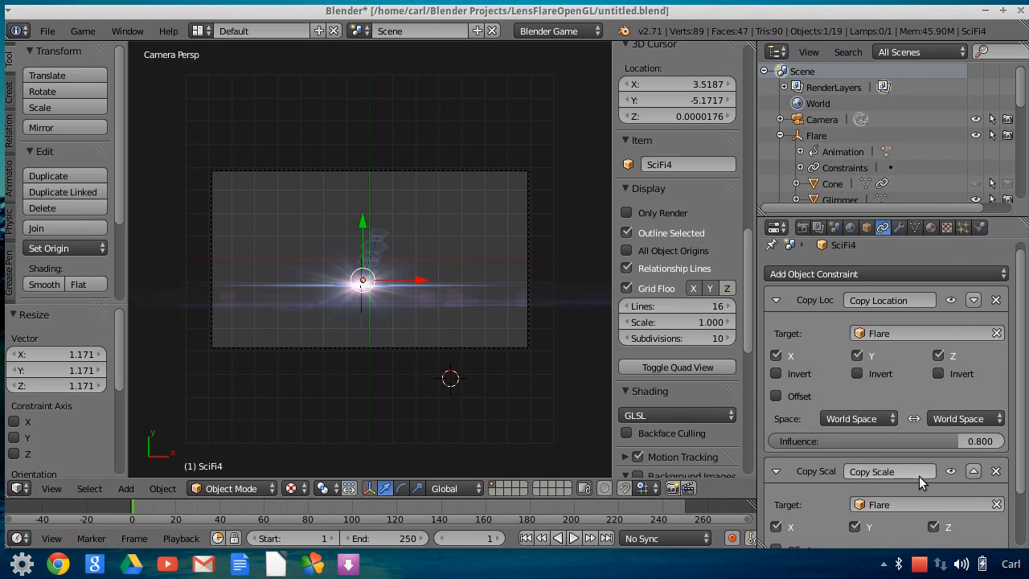
{"action": "scroll", "coordinate": [918, 476], "scroll_direction": "down", "scroll_amount": 2}
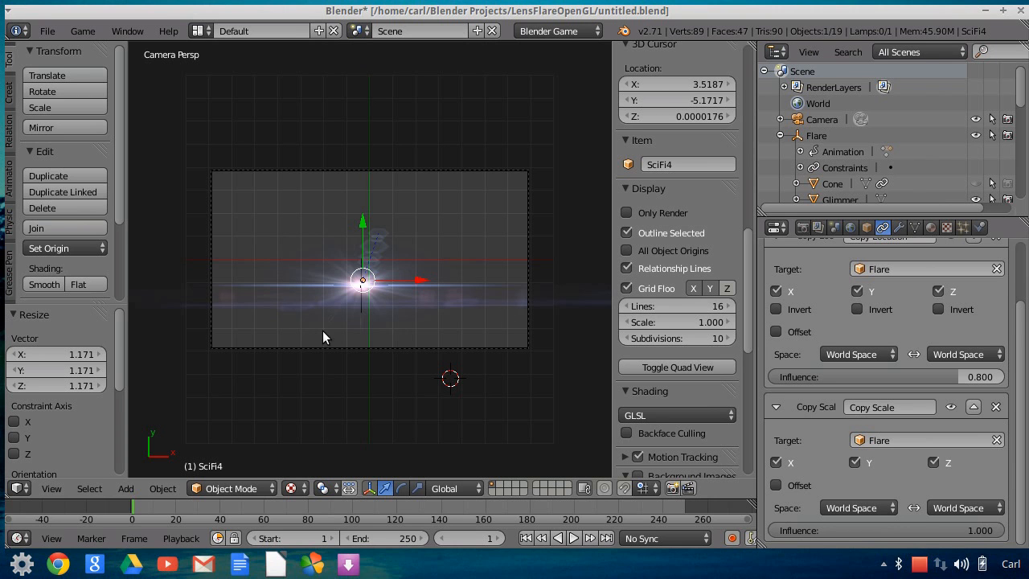
Step: Make SciFi4.001 and SciFi5 visible, toggling SciFi5 off and on again to compare its contribution
{"action": "left_click_drag", "start_coordinate": [952, 213], "coordinate": [916, 468]}
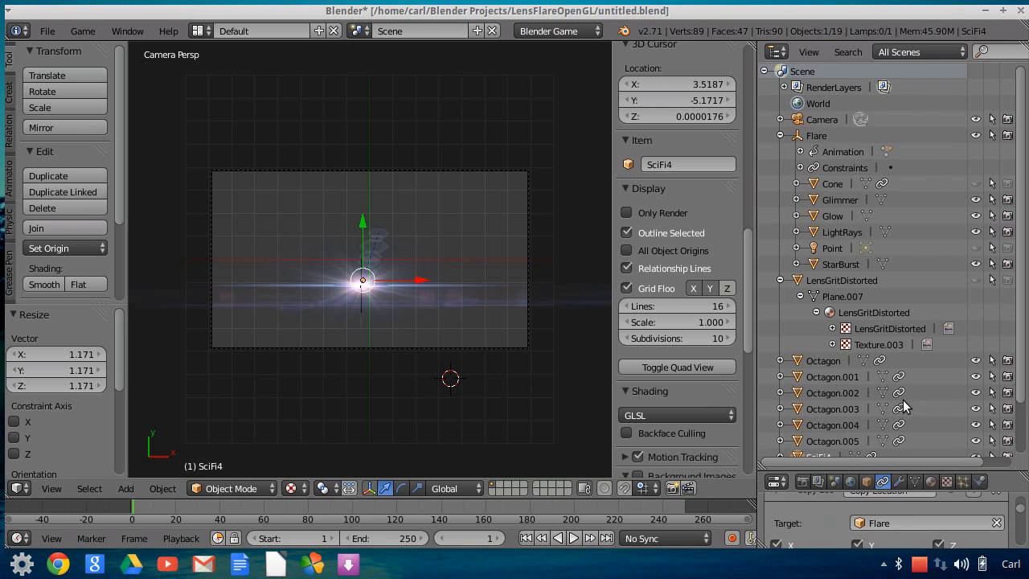
{"action": "scroll", "coordinate": [904, 399], "scroll_direction": "down", "scroll_amount": 3}
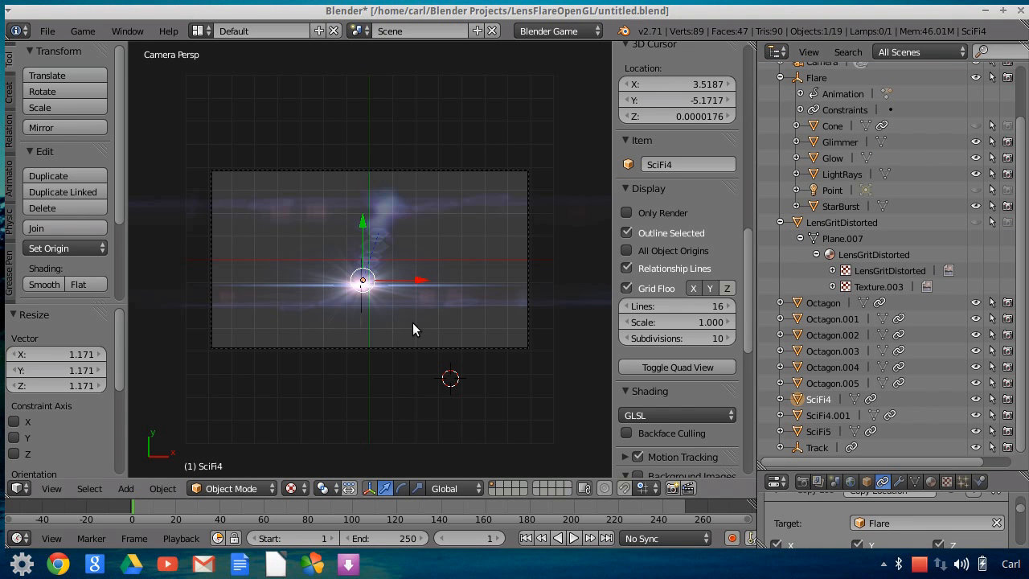
{"action": "scroll", "coordinate": [409, 311], "scroll_direction": "up", "scroll_amount": 3}
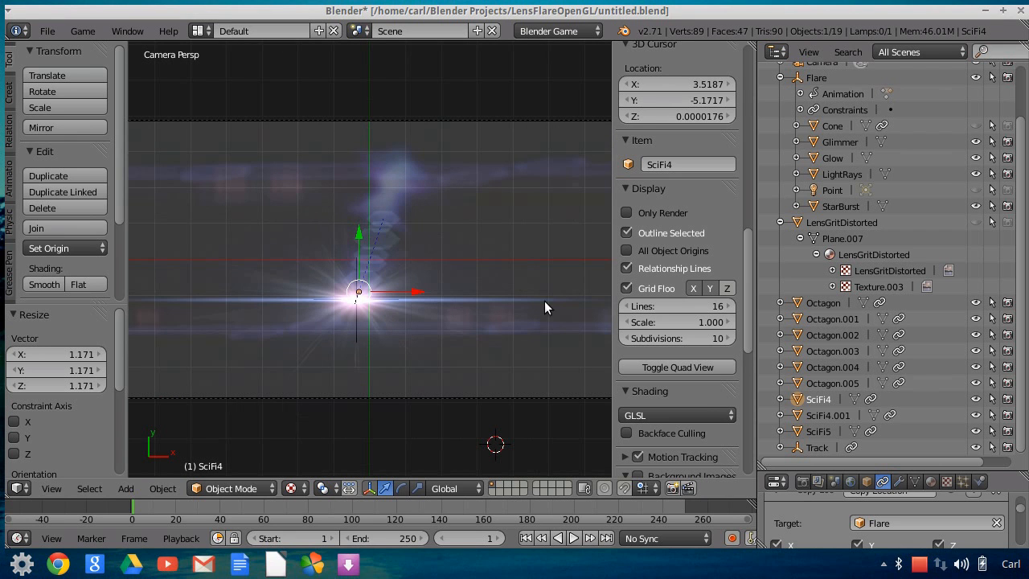
{"action": "left_click", "coordinate": [974, 432]}
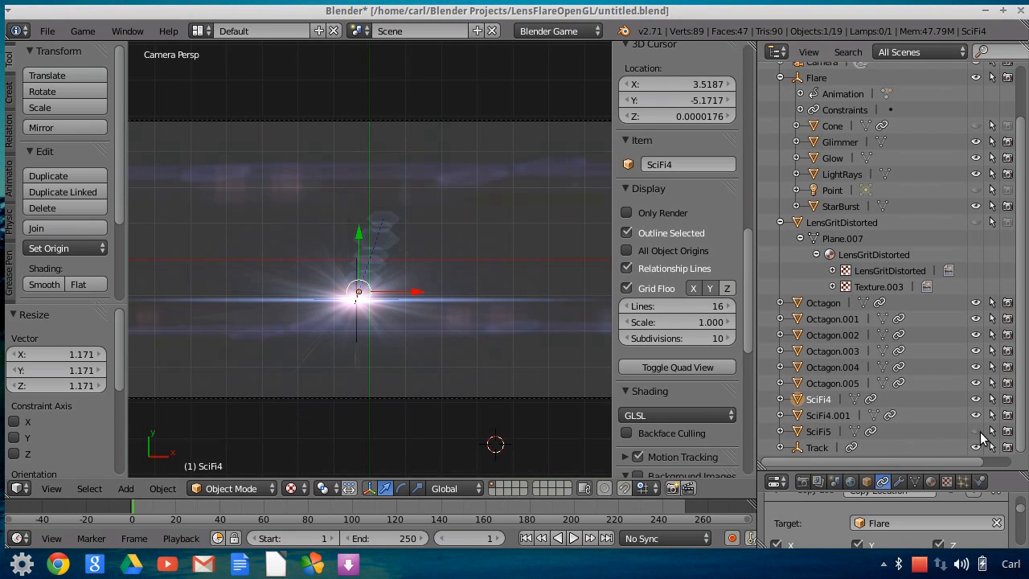
{"action": "left_click", "coordinate": [975, 434]}
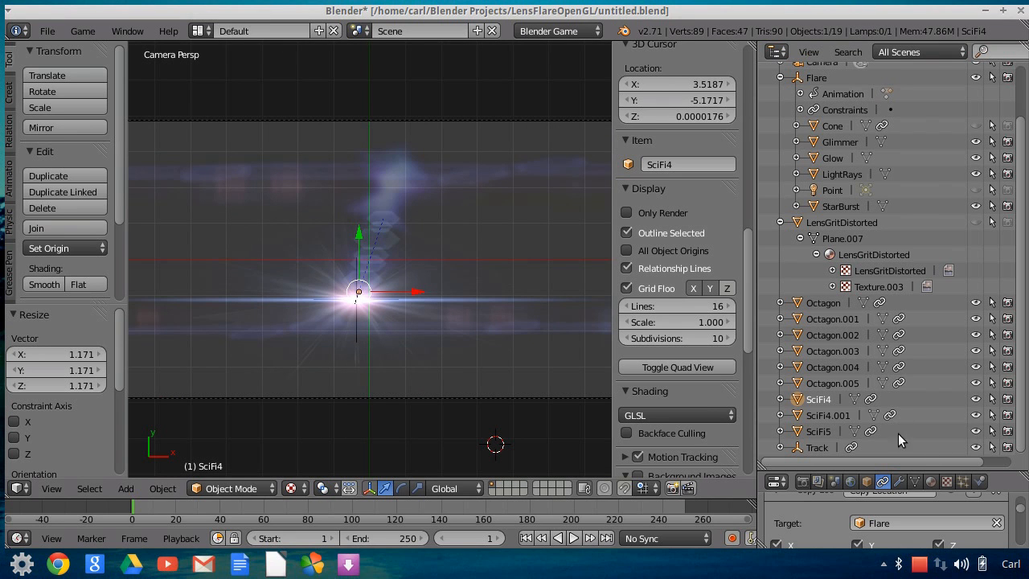
Step: Select SciFi5 and play the animation to watch its plane move opposite the flare, stopping at frame 61
{"action": "left_click", "coordinate": [825, 433]}
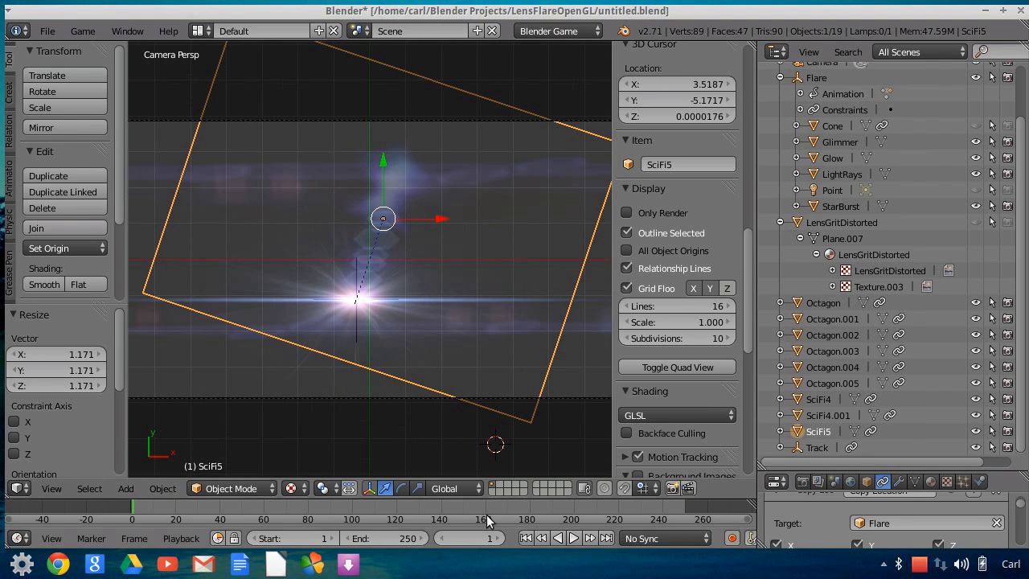
{"action": "left_click", "coordinate": [573, 537]}
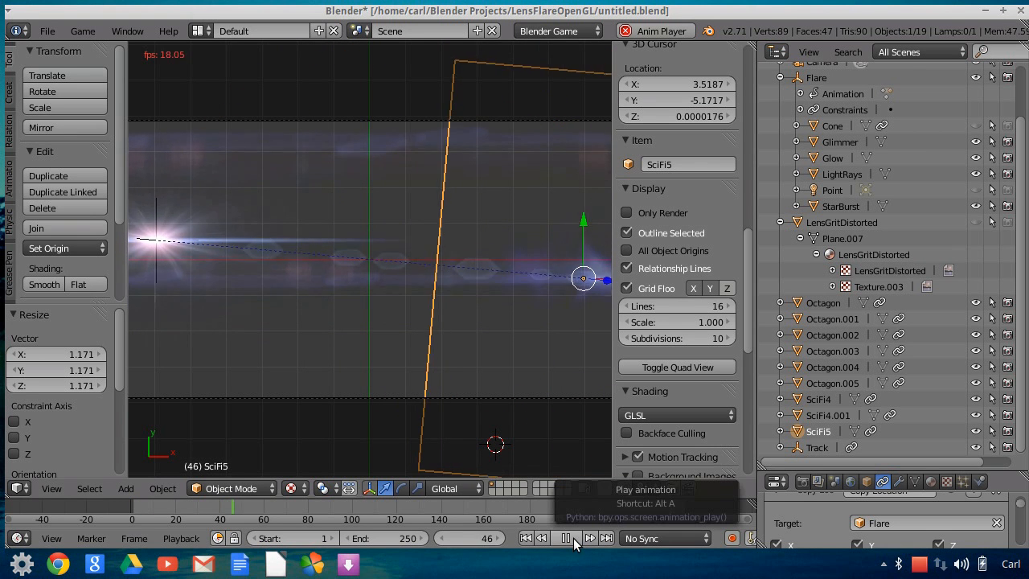
{"action": "left_click", "coordinate": [569, 538]}
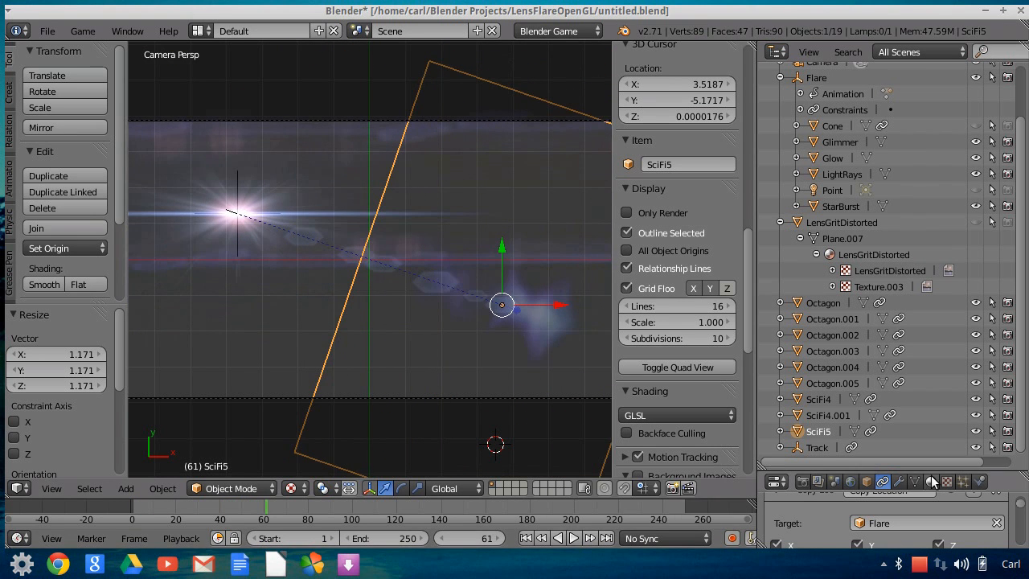
Step: Enlarge the properties area and examine SciFi5's Copy Location, Track To and Copy Scale constraints
{"action": "left_click_drag", "start_coordinate": [935, 471], "coordinate": [957, 171]}
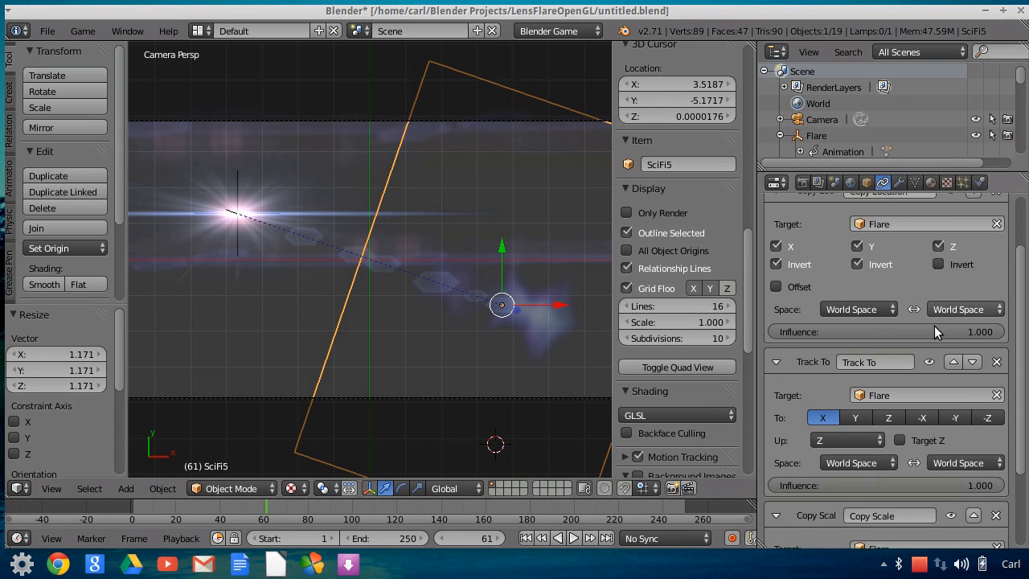
{"action": "scroll", "coordinate": [933, 322], "scroll_direction": "down", "scroll_amount": 3}
{"action": "scroll", "coordinate": [872, 313], "scroll_direction": "up", "scroll_amount": 2}
{"action": "scroll", "coordinate": [868, 309], "scroll_direction": "up", "scroll_amount": 3}
{"action": "scroll", "coordinate": [868, 310], "scroll_direction": "down", "scroll_amount": 4}
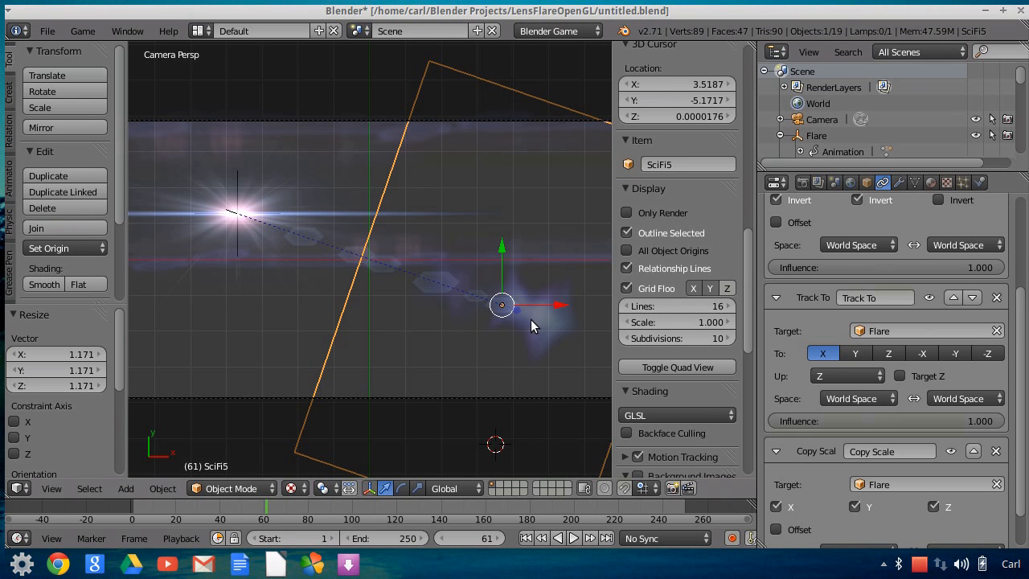
Step: Replay the animation from the first frame to watch SciFi5 rotate toward the flare, stopping at frame 189
{"action": "scroll", "coordinate": [432, 251], "scroll_direction": "down", "scroll_amount": 2}
{"action": "left_click", "coordinate": [525, 538]}
{"action": "left_click", "coordinate": [577, 539]}
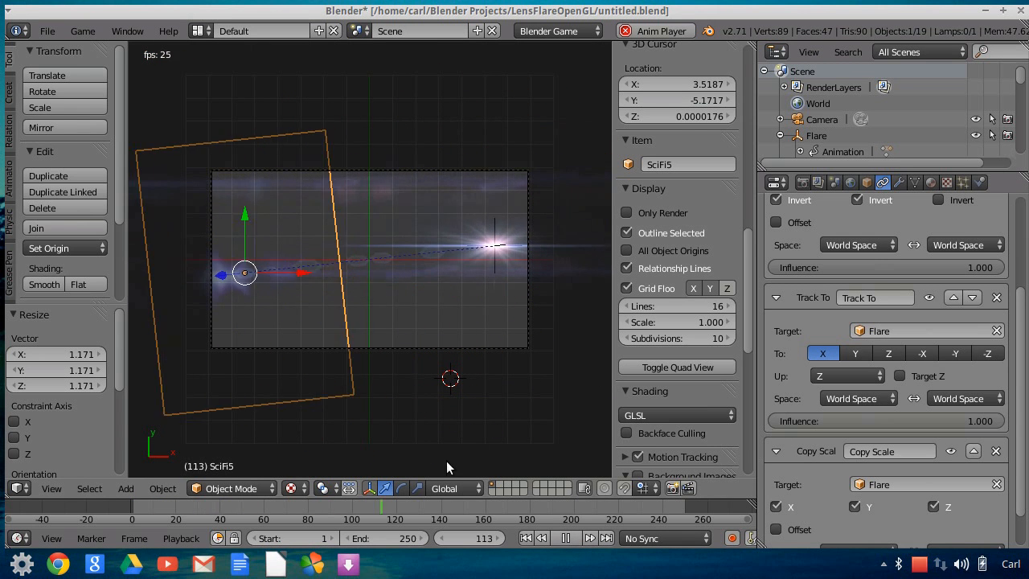
{"action": "left_click", "coordinate": [563, 537]}
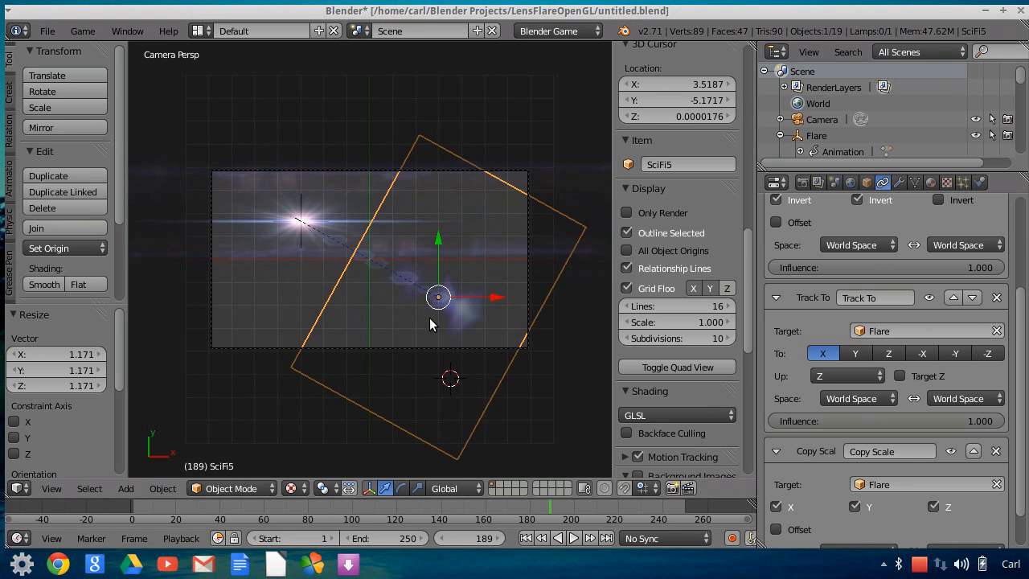
{"action": "scroll", "coordinate": [444, 333], "scroll_direction": "up", "scroll_amount": 4}
{"action": "scroll", "coordinate": [443, 332], "scroll_direction": "down", "scroll_amount": 3}
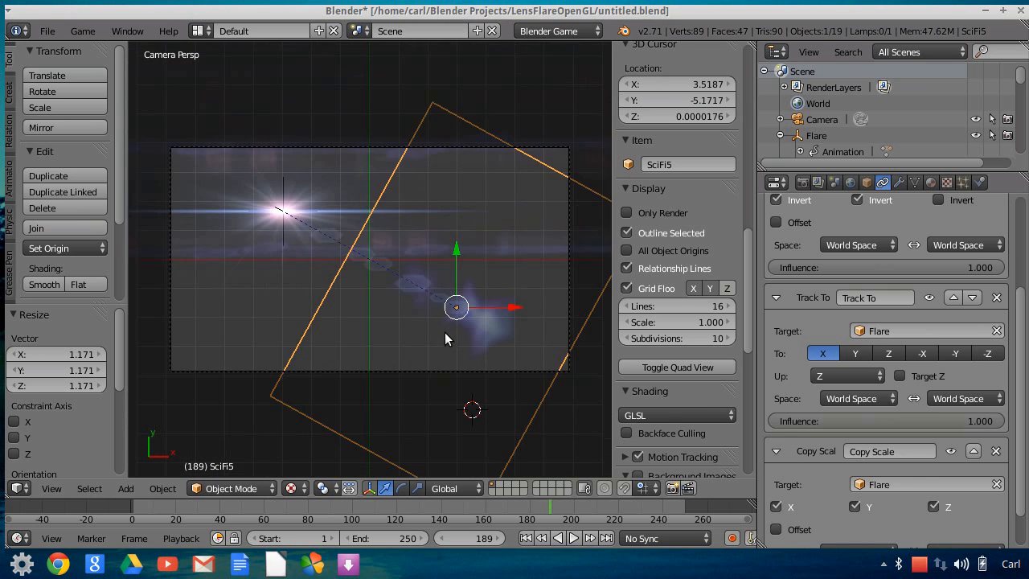
Step: Inspect the SciFi5 plane from an oblique angle, and return to the camera view
{"action": "middle_click_drag", "start_coordinate": [426, 346], "coordinate": [375, 219]}
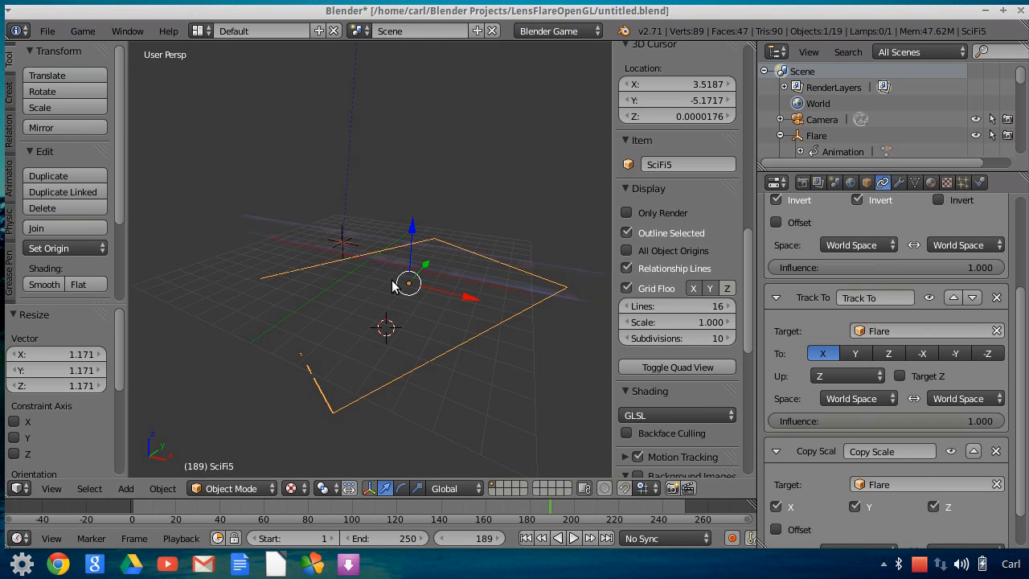
{"action": "middle_click_drag", "start_coordinate": [393, 286], "coordinate": [169, 450]}
{"action": "left_click", "coordinate": [50, 489]}
{"action": "left_click", "coordinate": [90, 428]}
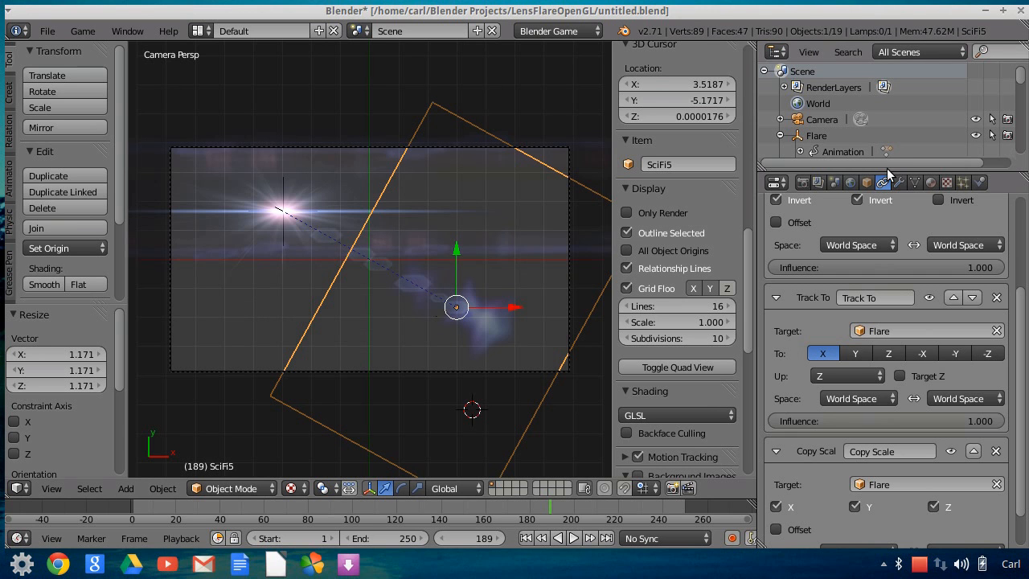
Step: Enlarge the outliner and enable both viewport visibility and rendering for LensGritDistorted
{"action": "left_click_drag", "start_coordinate": [887, 171], "coordinate": [887, 480]}
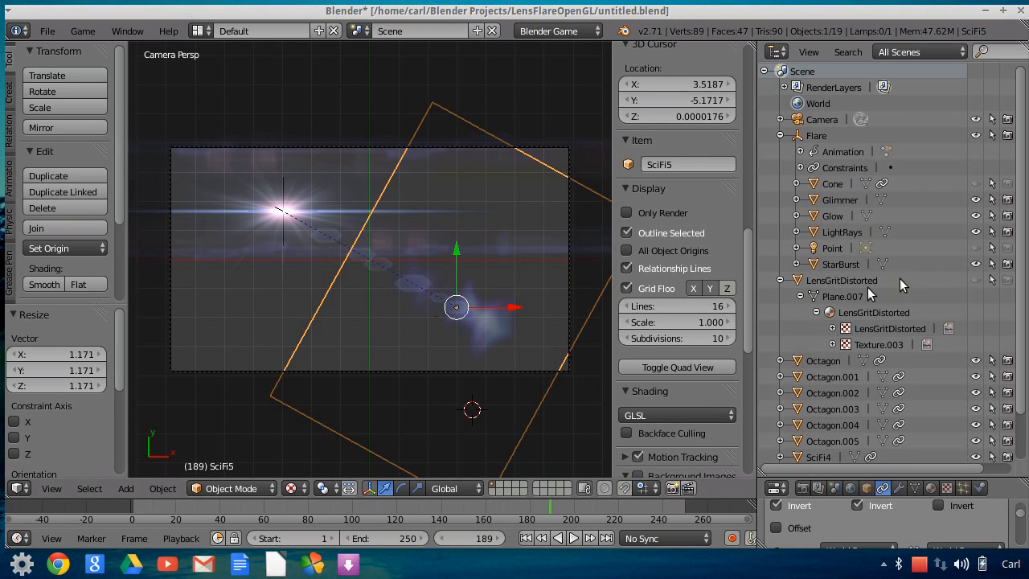
{"action": "scroll", "coordinate": [940, 318], "scroll_direction": "down", "scroll_amount": 3}
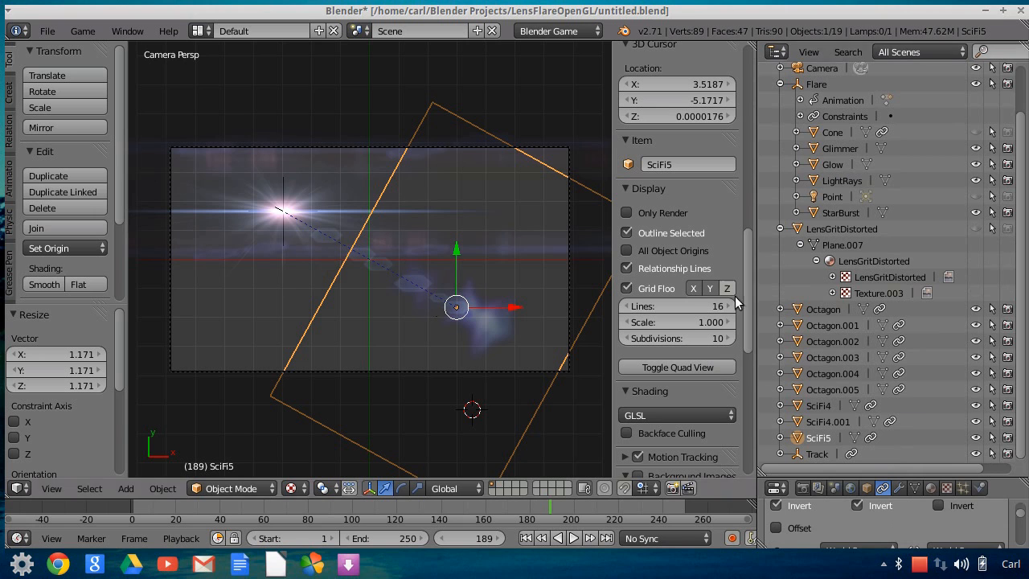
{"action": "left_click", "coordinate": [975, 228]}
{"action": "left_click", "coordinate": [1007, 229]}
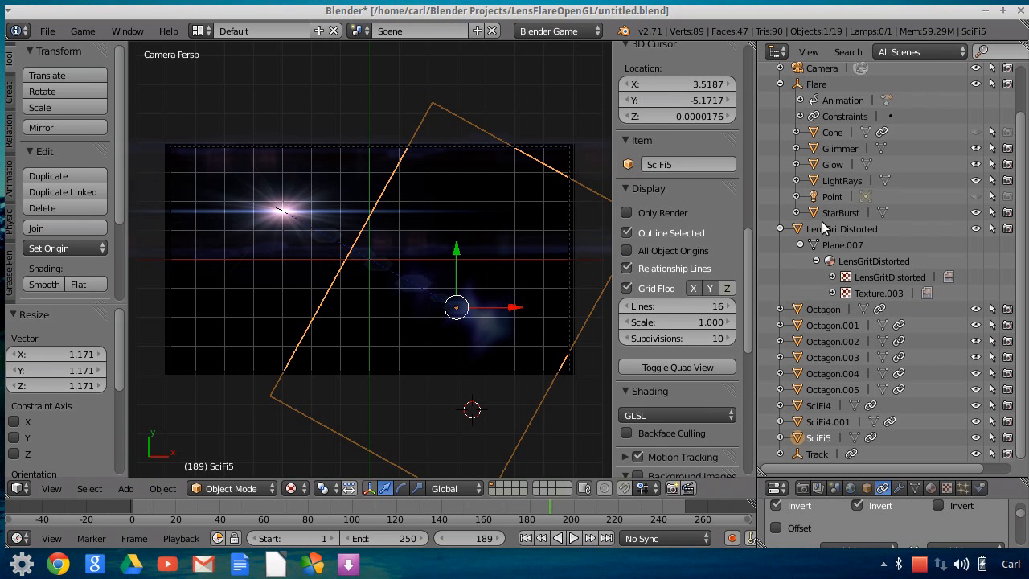
Step: Open SciFi5's material settings and review its diffuse, specular and shading options
{"action": "left_click", "coordinate": [929, 487]}
{"action": "left_click_drag", "start_coordinate": [924, 478], "coordinate": [915, 228]}
{"action": "scroll", "coordinate": [942, 457], "scroll_direction": "down", "scroll_amount": 7}
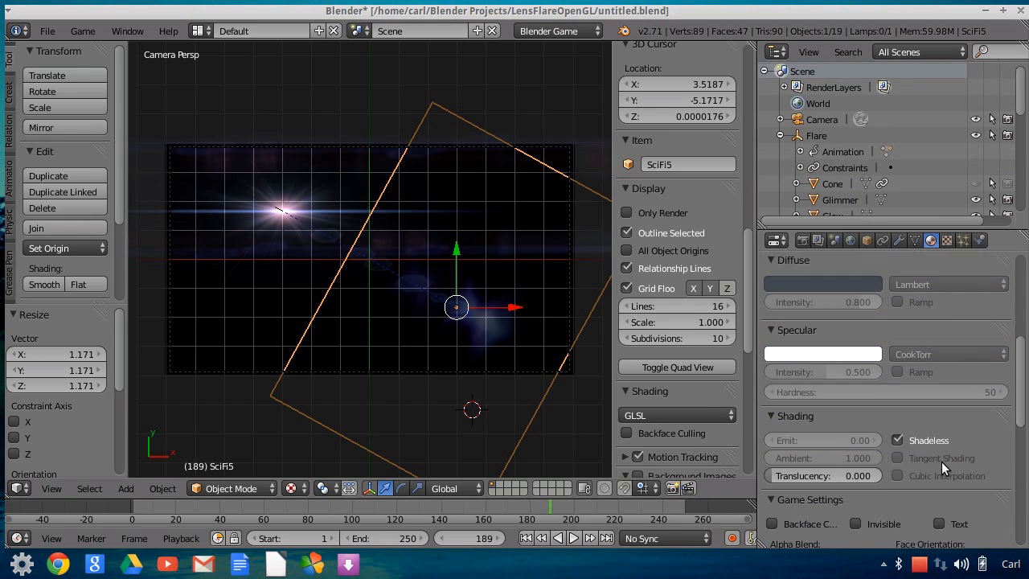
{"action": "scroll", "coordinate": [916, 404], "scroll_direction": "up", "scroll_amount": 7}
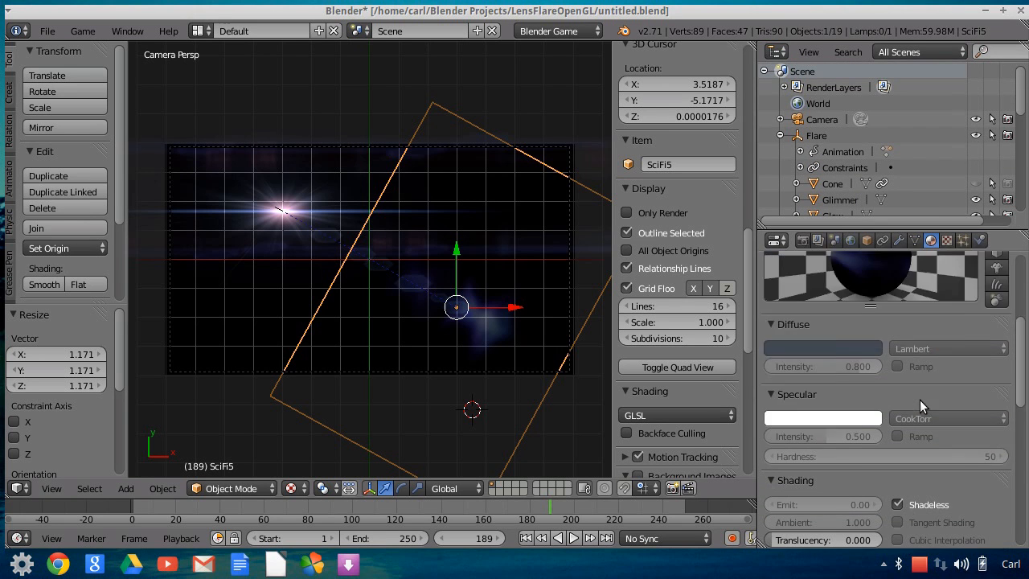
Step: Select LensGritDistorted and examine its material's Shadeless and Alpha Blend settings in the enlarged properties area
{"action": "left_click_drag", "start_coordinate": [878, 229], "coordinate": [890, 440]}
{"action": "scroll", "coordinate": [896, 413], "scroll_direction": "down", "scroll_amount": 2}
{"action": "scroll", "coordinate": [896, 414], "scroll_direction": "down", "scroll_amount": 3}
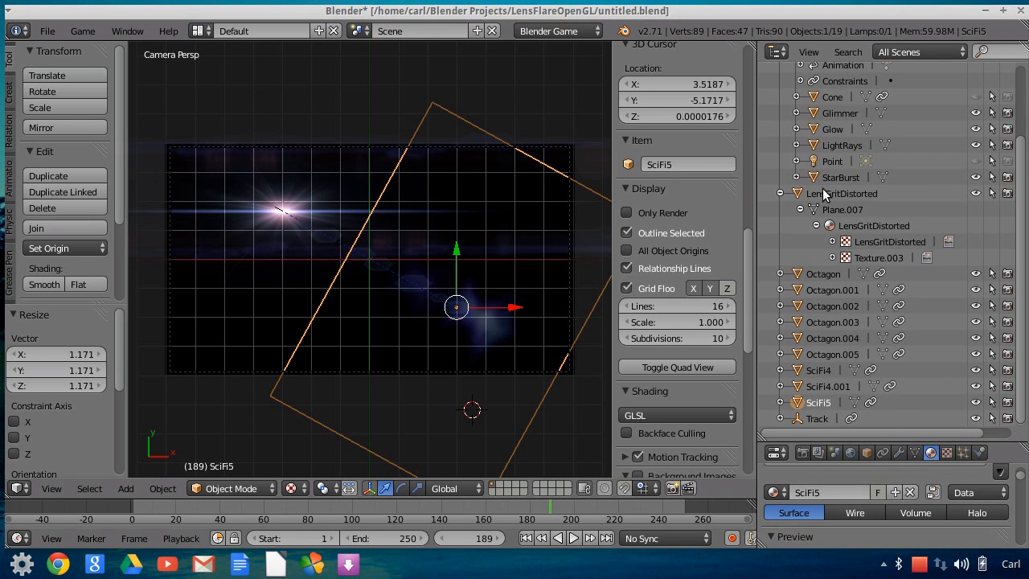
{"action": "left_click", "coordinate": [824, 194]}
{"action": "left_click_drag", "start_coordinate": [917, 441], "coordinate": [908, 228]}
{"action": "scroll", "coordinate": [925, 440], "scroll_direction": "down", "scroll_amount": 8}
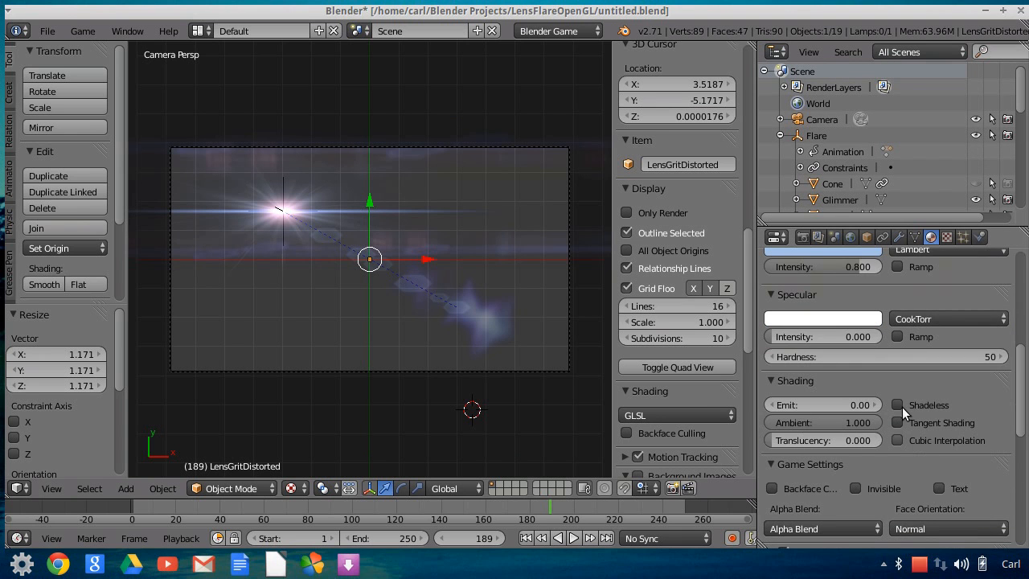
Step: Enable Shadeless on the LensGritDistorted material, select the camera frame, and view the plane from an oblique angle
{"action": "left_click", "coordinate": [900, 406]}
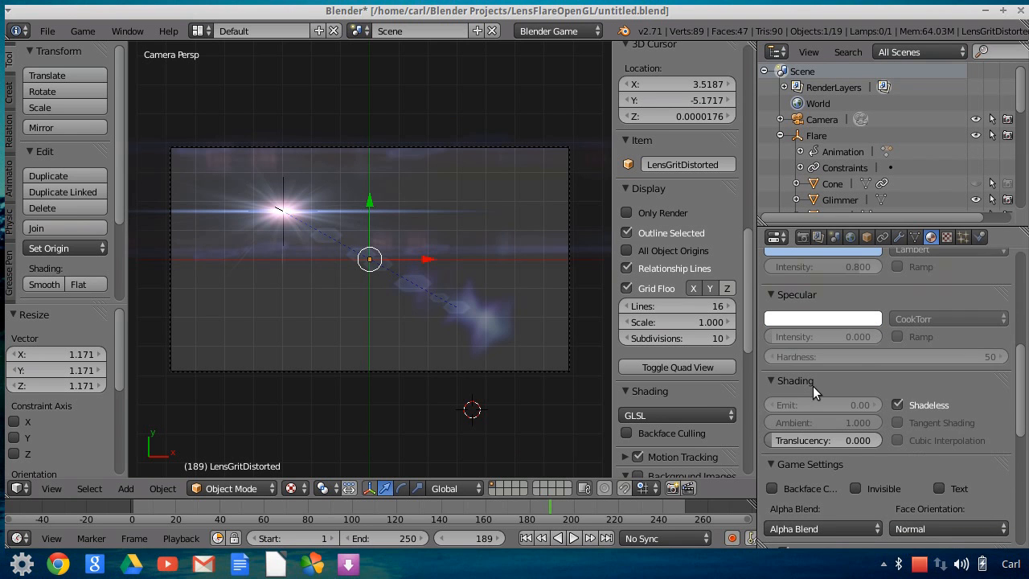
{"action": "right_click", "coordinate": [543, 147]}
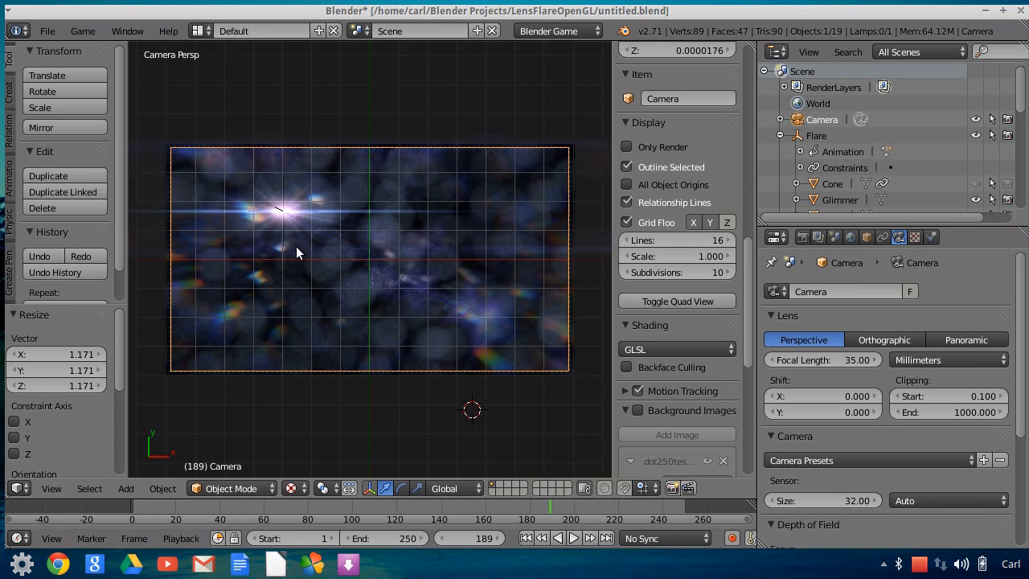
{"action": "middle_click_drag", "start_coordinate": [426, 405], "coordinate": [497, 417]}
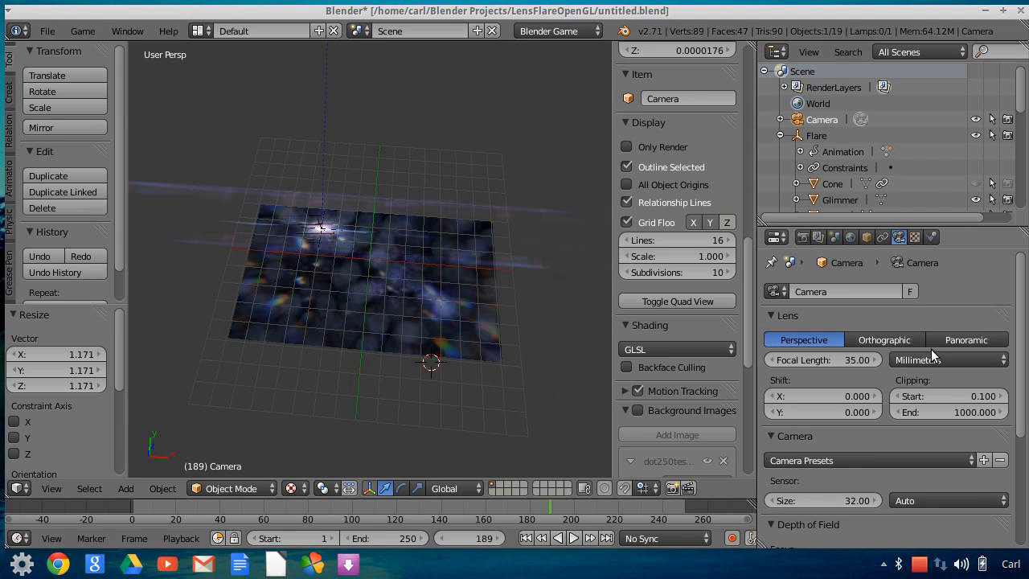
Step: Enlarge the outliner, turn Shadeless off again for the LensGritDistorted material, and select the Point lamp under Flare
{"action": "scroll", "coordinate": [932, 356], "scroll_direction": "down", "scroll_amount": 5}
{"action": "mouse_move", "coordinate": [882, 226]}
{"action": "left_mouse_down"}
{"action": "mouse_move", "coordinate": [883, 413]}
{"action": "mouse_move", "coordinate": [937, 277]}
{"action": "mouse_move", "coordinate": [932, 229]}
{"action": "mouse_move", "coordinate": [908, 440]}
{"action": "left_mouse_up"}
{"action": "left_click", "coordinate": [836, 279]}
{"action": "left_click", "coordinate": [930, 422]}
{"action": "left_click", "coordinate": [836, 249]}
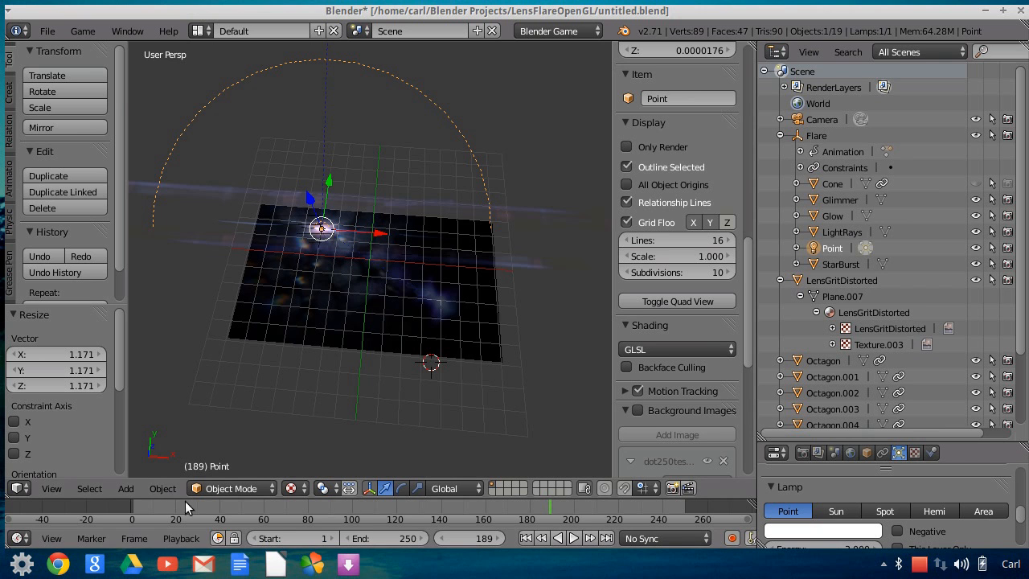
Step: Preview part of the animation from its first frame through the camera with Only Render enabled
{"action": "left_click", "coordinate": [50, 489]}
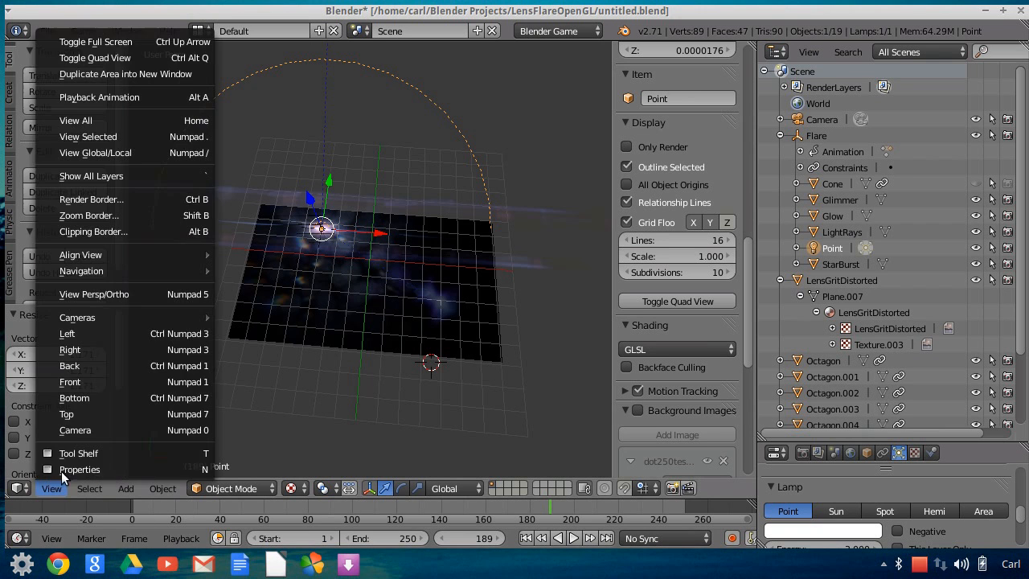
{"action": "left_click", "coordinate": [72, 430]}
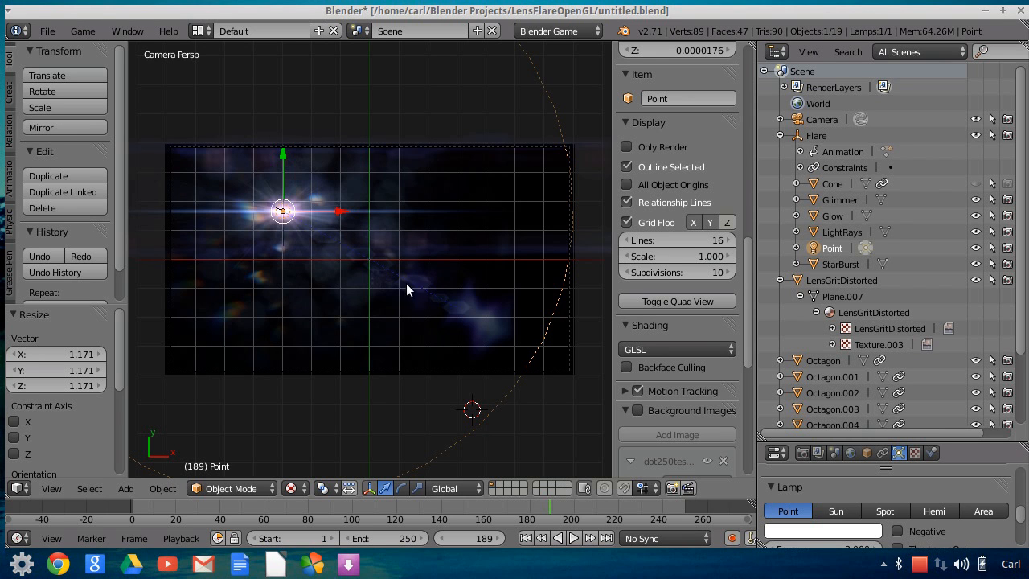
{"action": "left_click", "coordinate": [626, 147]}
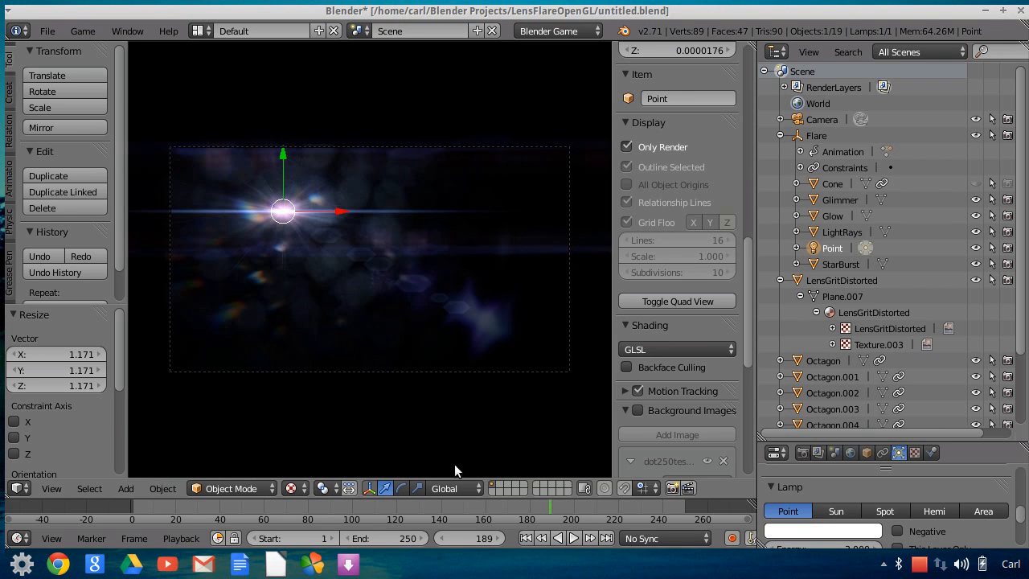
{"action": "left_click", "coordinate": [525, 538]}
{"action": "left_click", "coordinate": [571, 537]}
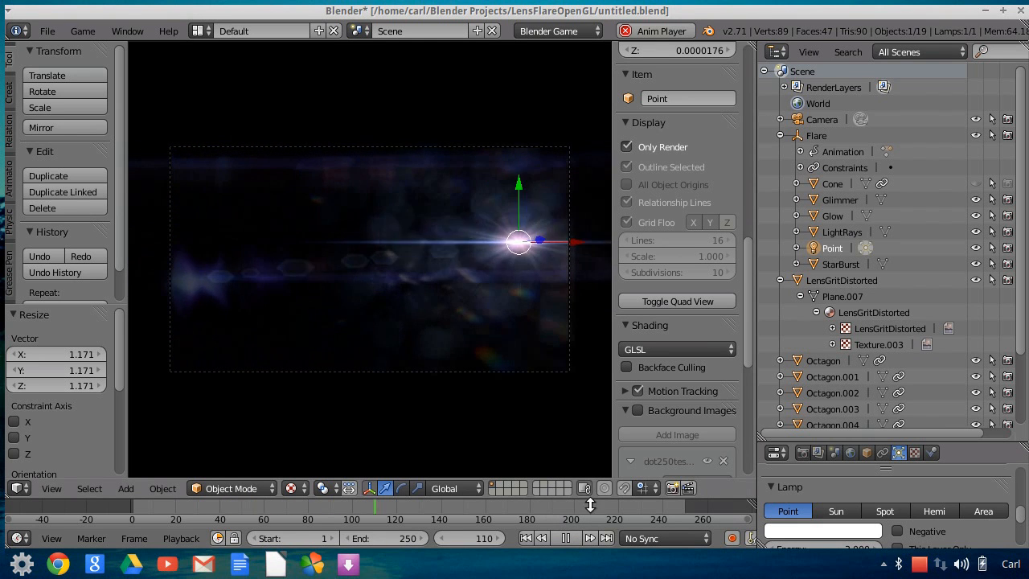
{"action": "left_click", "coordinate": [566, 536]}
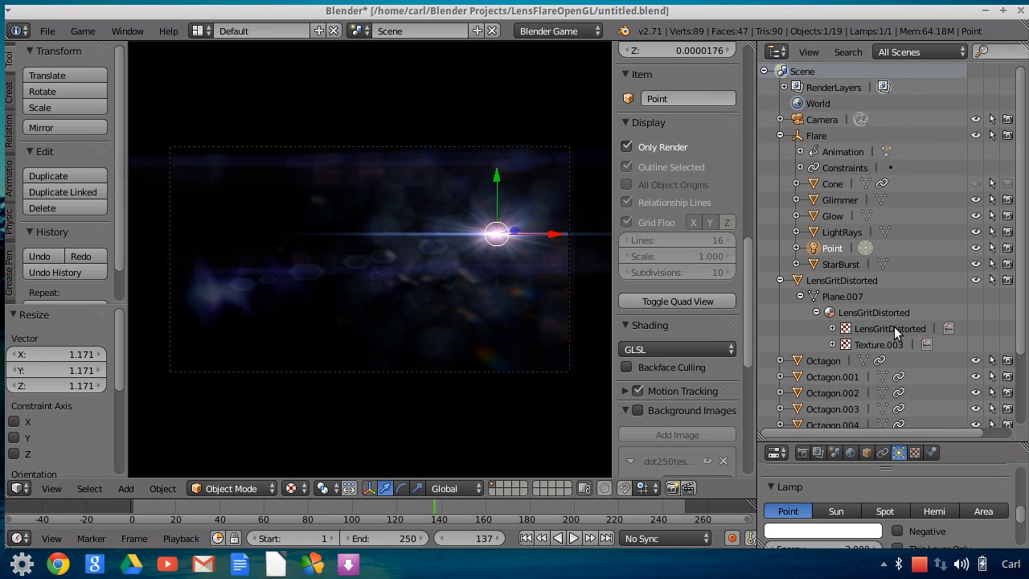
Step: Turn off Only Render, and unhide and select the Cone under Flare in an oblique view showing its full shape
{"action": "scroll", "coordinate": [894, 326], "scroll_direction": "down", "scroll_amount": 4}
{"action": "scroll", "coordinate": [876, 334], "scroll_direction": "up", "scroll_amount": 5}
{"action": "scroll", "coordinate": [876, 334], "scroll_direction": "down", "scroll_amount": 4}
{"action": "left_click", "coordinate": [625, 146]}
{"action": "middle_click_drag", "start_coordinate": [434, 327], "coordinate": [442, 210]}
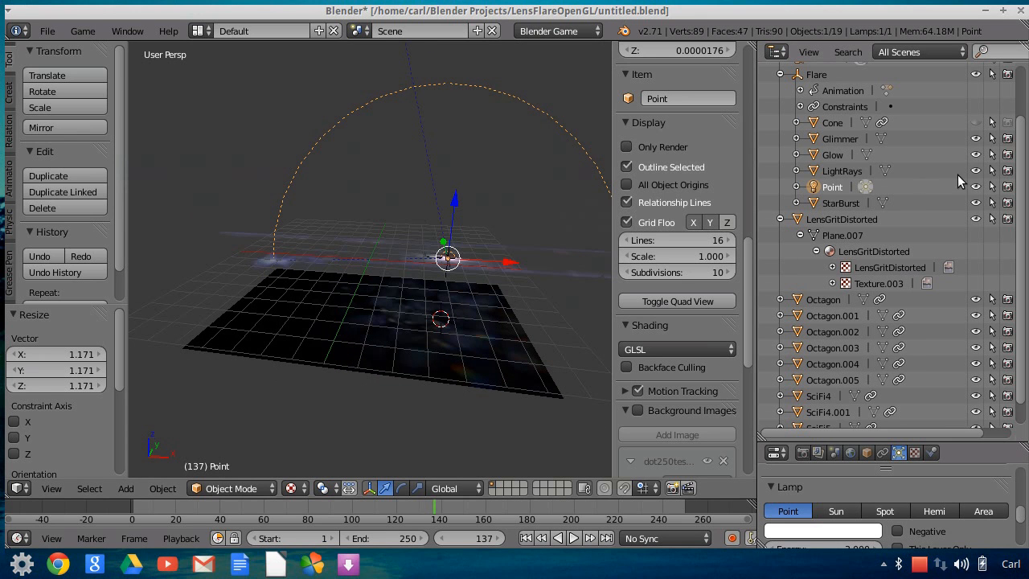
{"action": "left_click", "coordinate": [975, 123]}
{"action": "right_click", "coordinate": [467, 160]}
{"action": "scroll", "coordinate": [468, 162], "scroll_direction": "down", "scroll_amount": 8}
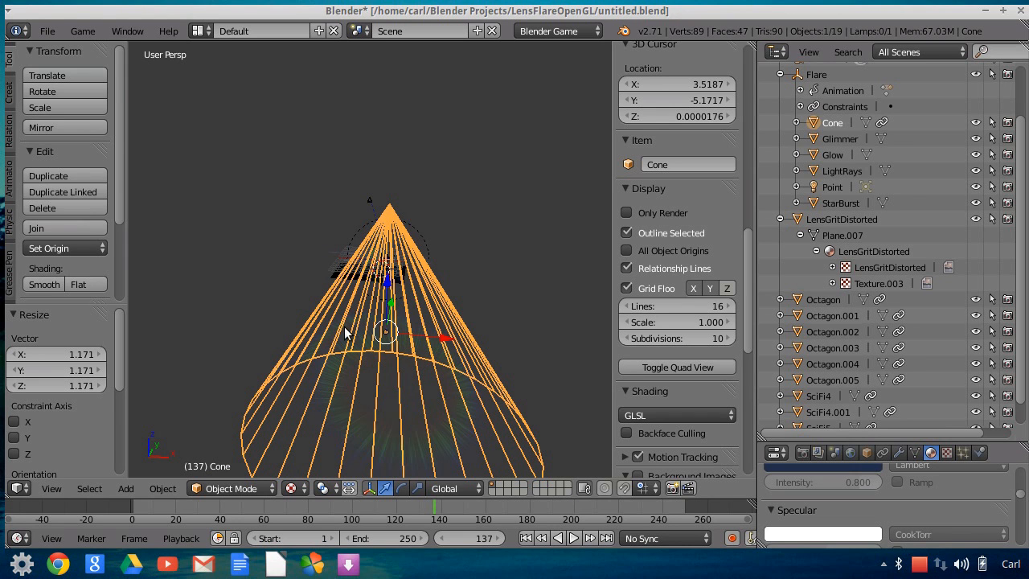
{"action": "scroll", "coordinate": [354, 411], "scroll_direction": "up", "scroll_amount": 1}
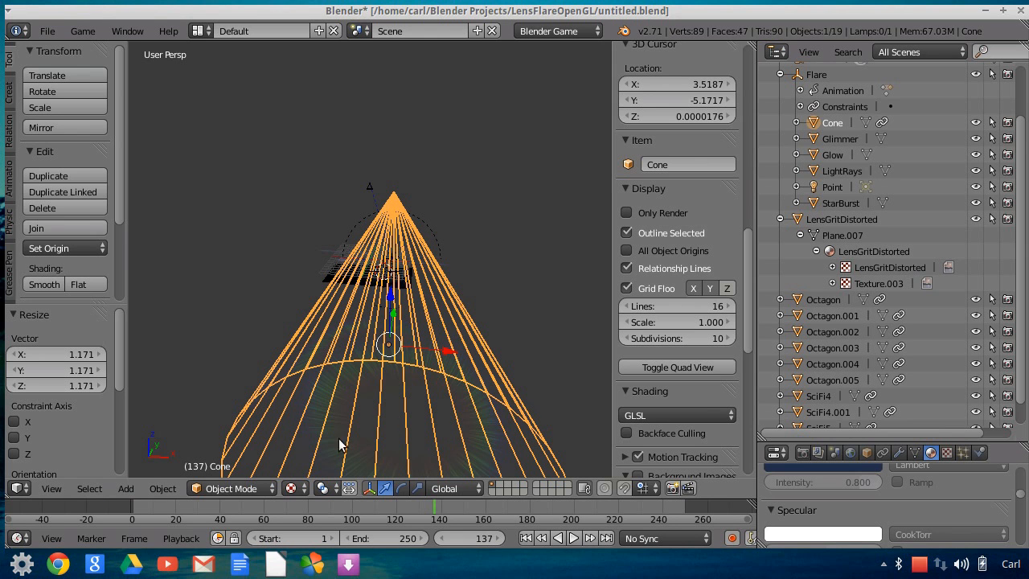
Step: Return to the camera view and review the Cone's object settings down to its X-Ray display option
{"action": "left_click", "coordinate": [58, 488]}
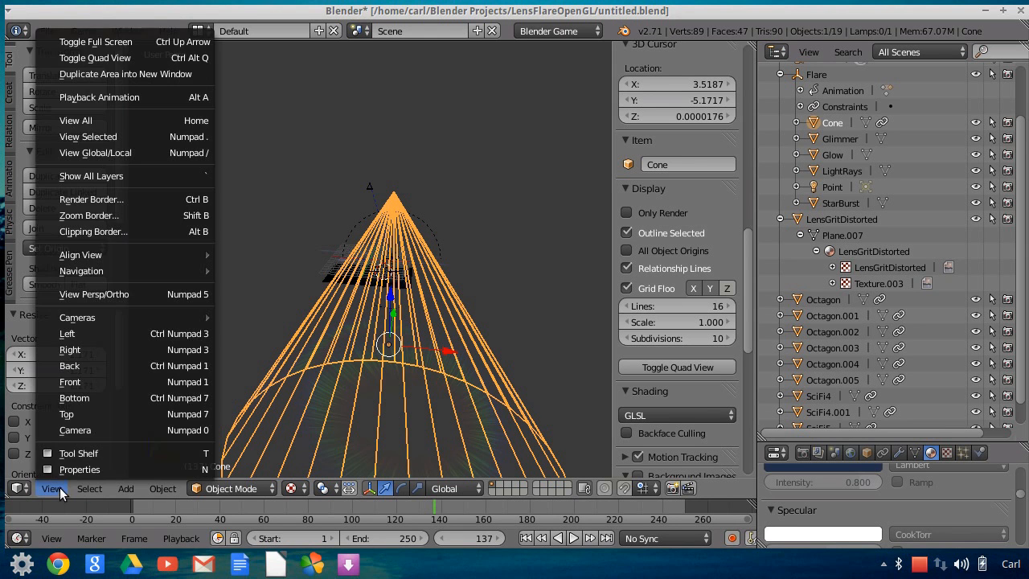
{"action": "left_click", "coordinate": [73, 430]}
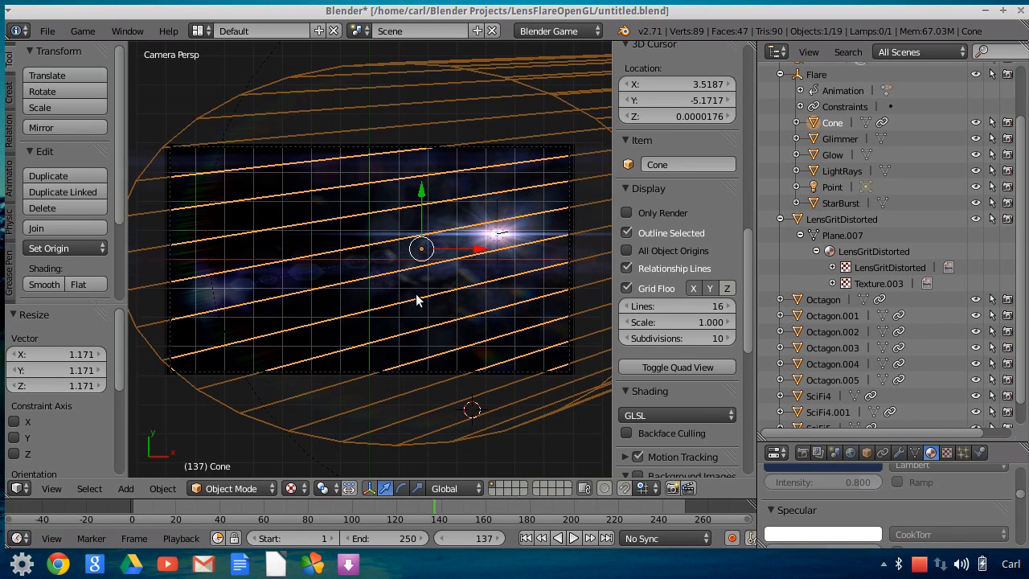
{"action": "left_click_drag", "start_coordinate": [884, 444], "coordinate": [866, 255]}
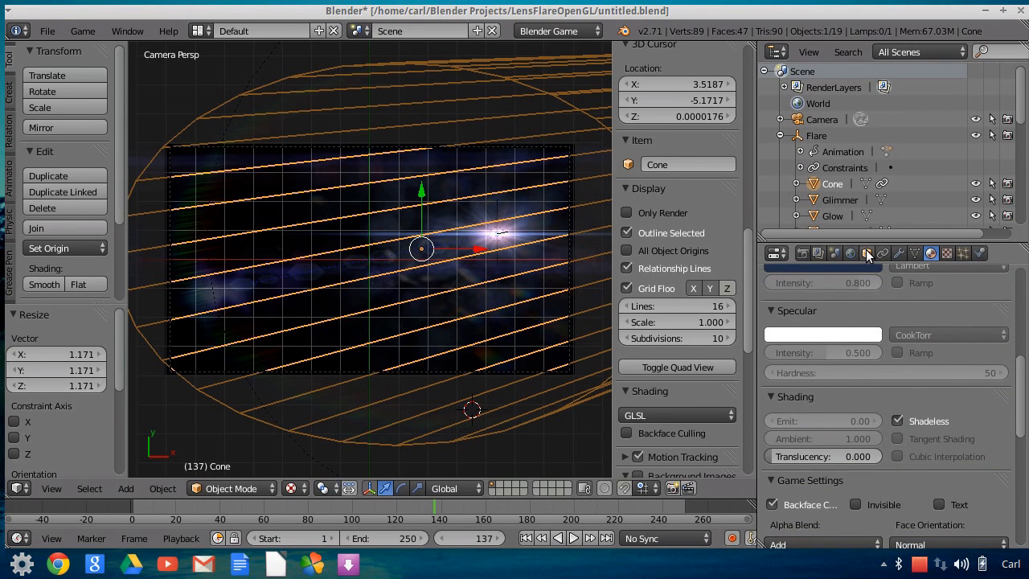
{"action": "left_click", "coordinate": [865, 253]}
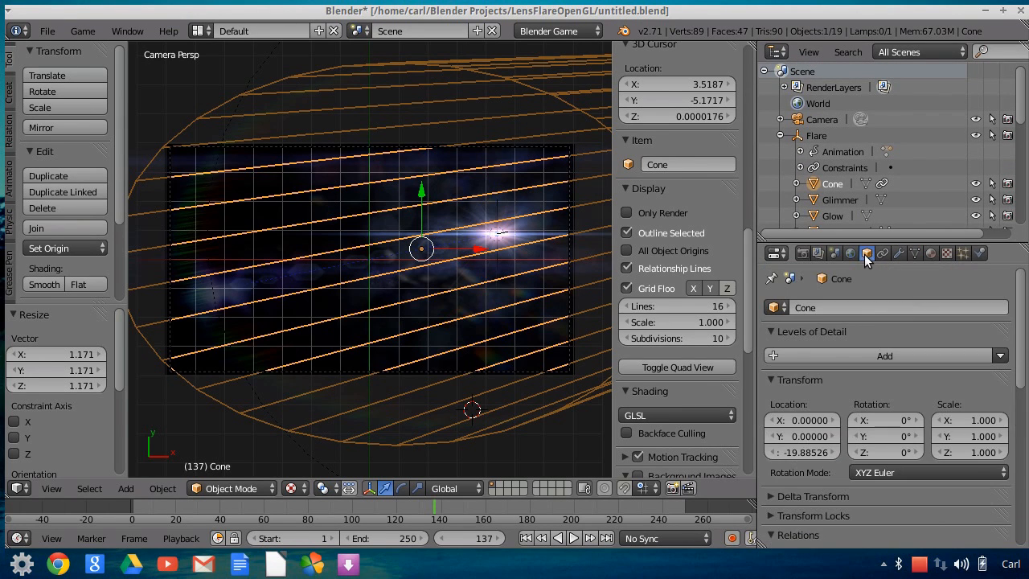
{"action": "scroll", "coordinate": [902, 391], "scroll_direction": "down", "scroll_amount": 10}
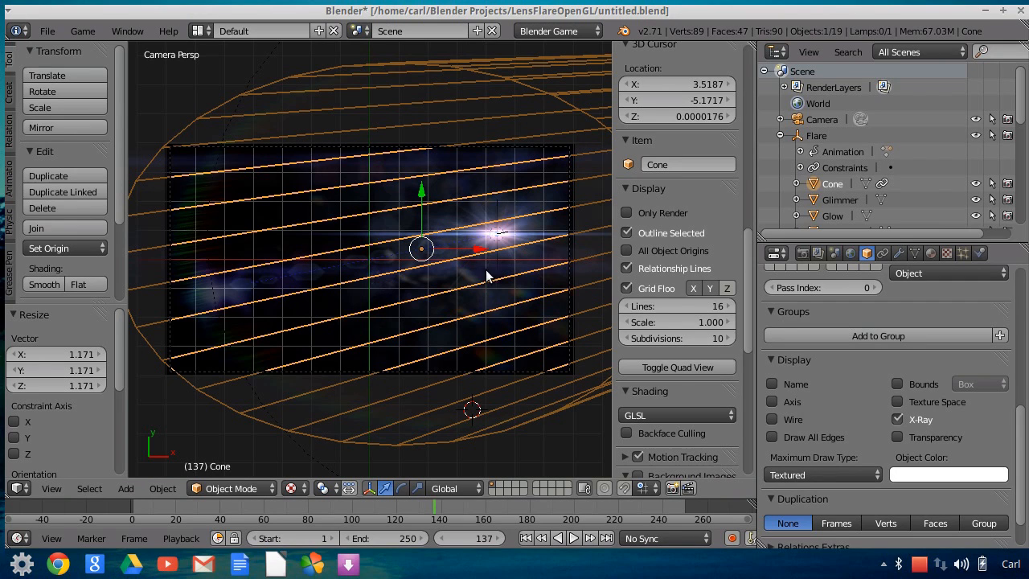
Step: Inspect the Cone's placement around the lens grit plane from oblique angles, and return to the camera view
{"action": "middle_click_drag", "start_coordinate": [508, 362], "coordinate": [391, 451]}
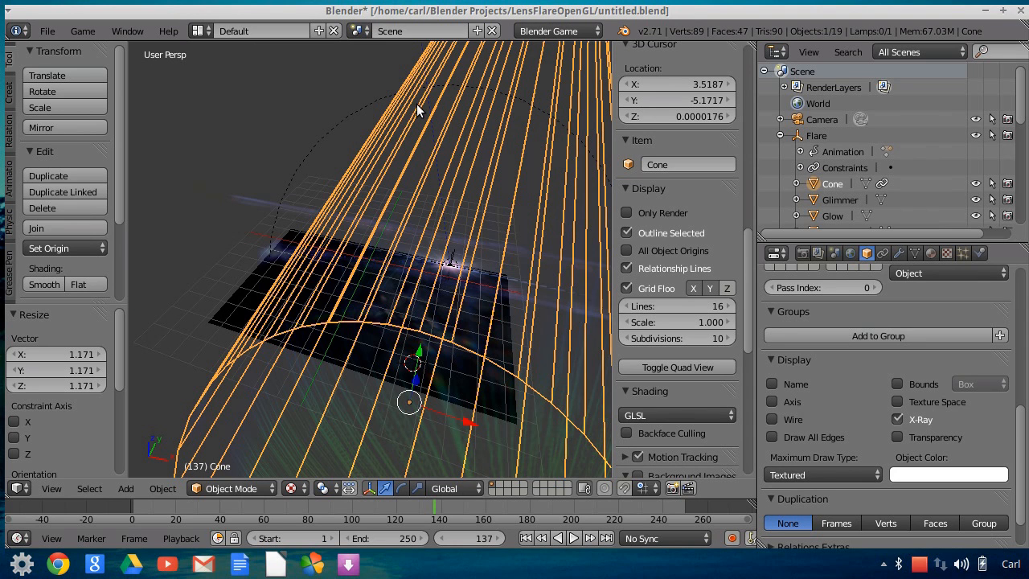
{"action": "middle_click_drag", "start_coordinate": [418, 362], "coordinate": [418, 331]}
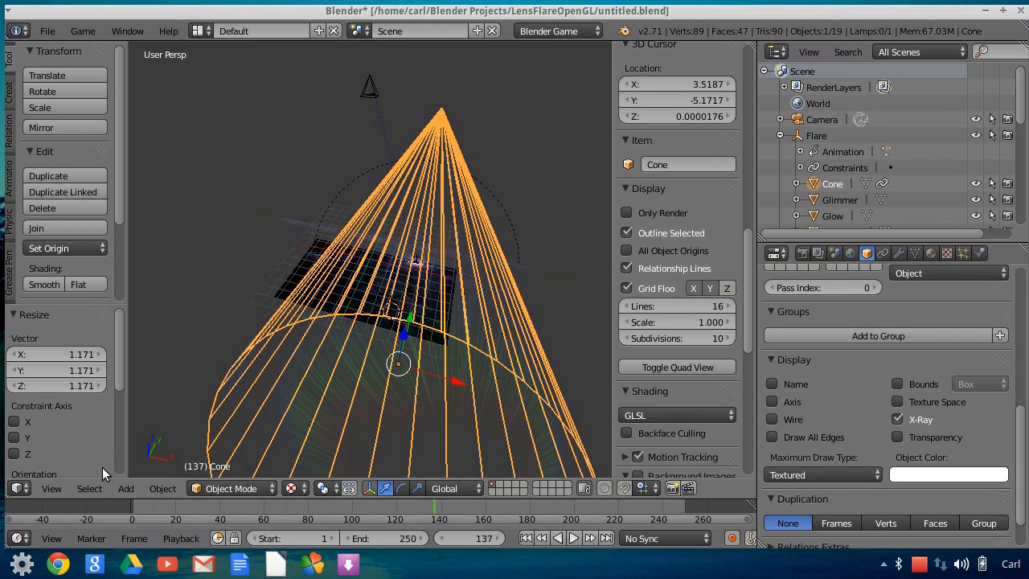
{"action": "left_click", "coordinate": [50, 488]}
{"action": "left_click", "coordinate": [85, 430]}
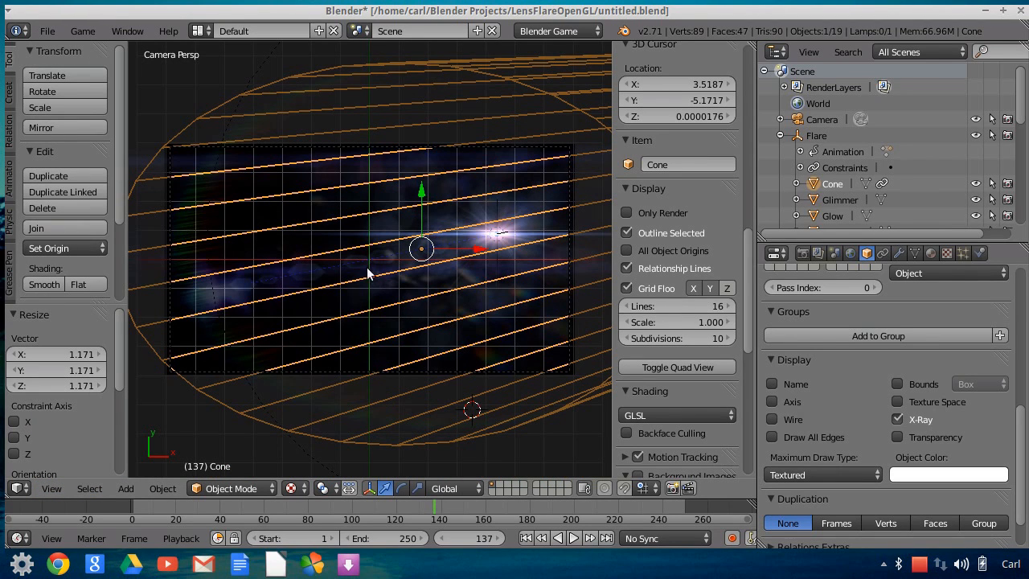
Step: Play the animation from the first frame in an oblique view to follow the Cone's movement relative to the camera
{"action": "middle_click_drag", "start_coordinate": [533, 301], "coordinate": [547, 210]}
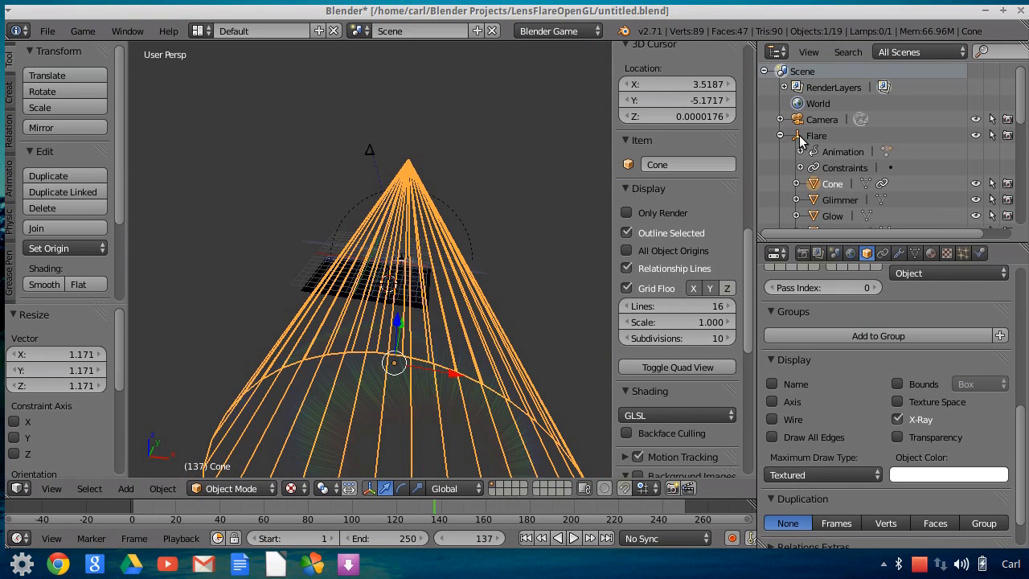
{"action": "left_click", "coordinate": [525, 537]}
{"action": "left_click", "coordinate": [571, 538]}
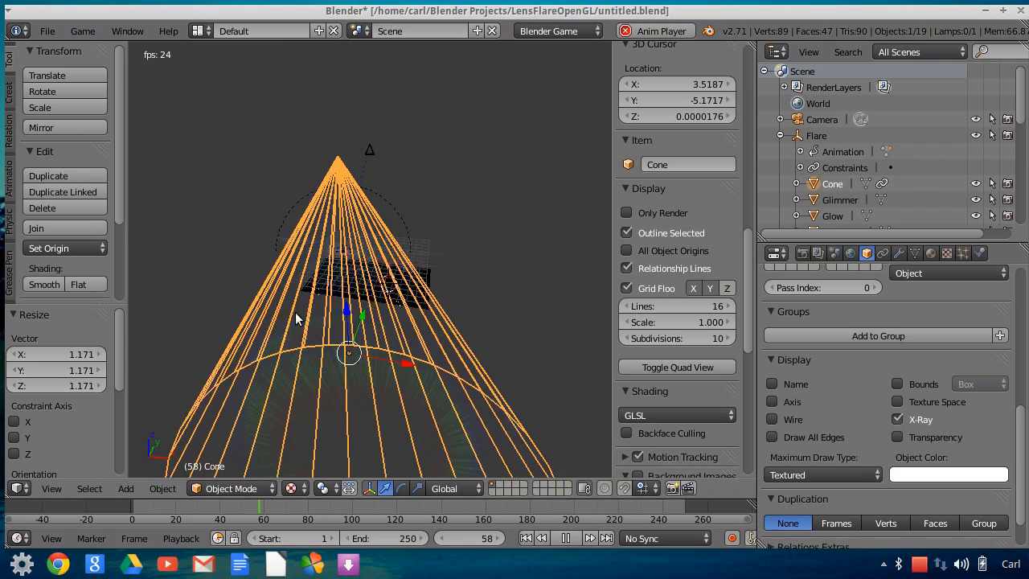
{"action": "key", "text": "alt+a"}
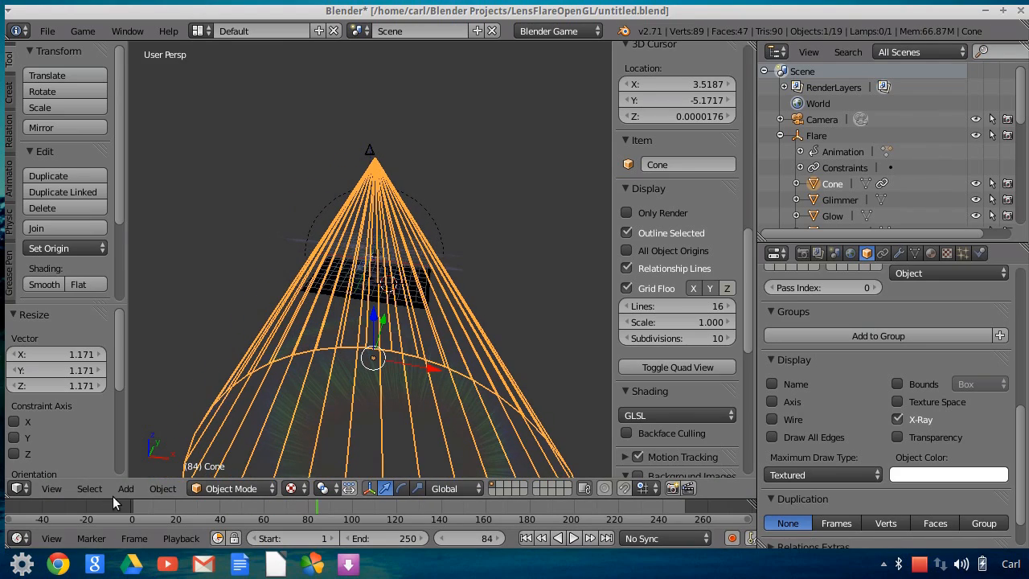
Step: Switch to the camera view with Only Render enabled, and play the animation to preview the full flare with the Cone
{"action": "left_click", "coordinate": [53, 488]}
{"action": "left_click", "coordinate": [87, 429]}
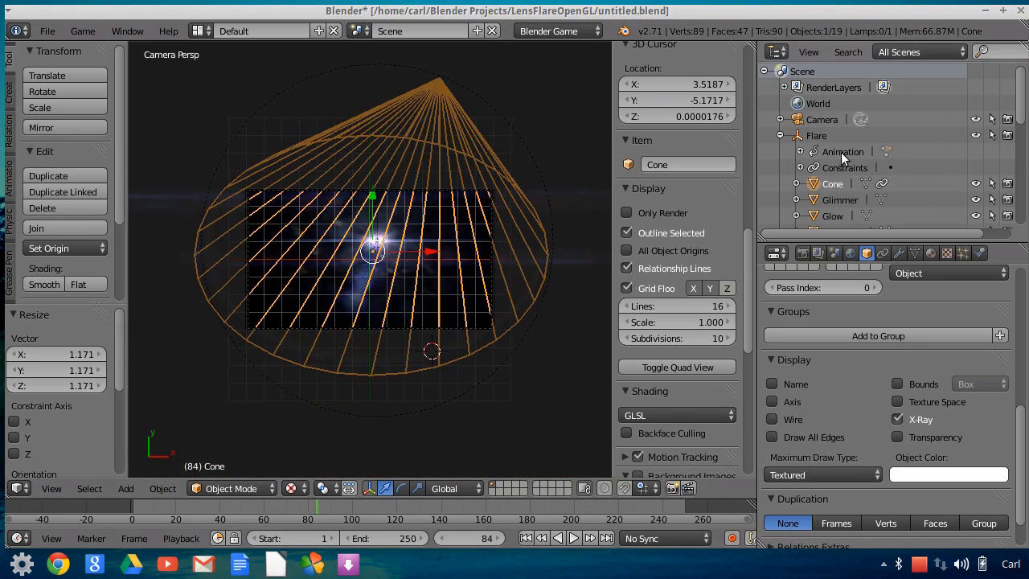
{"action": "left_click", "coordinate": [625, 213]}
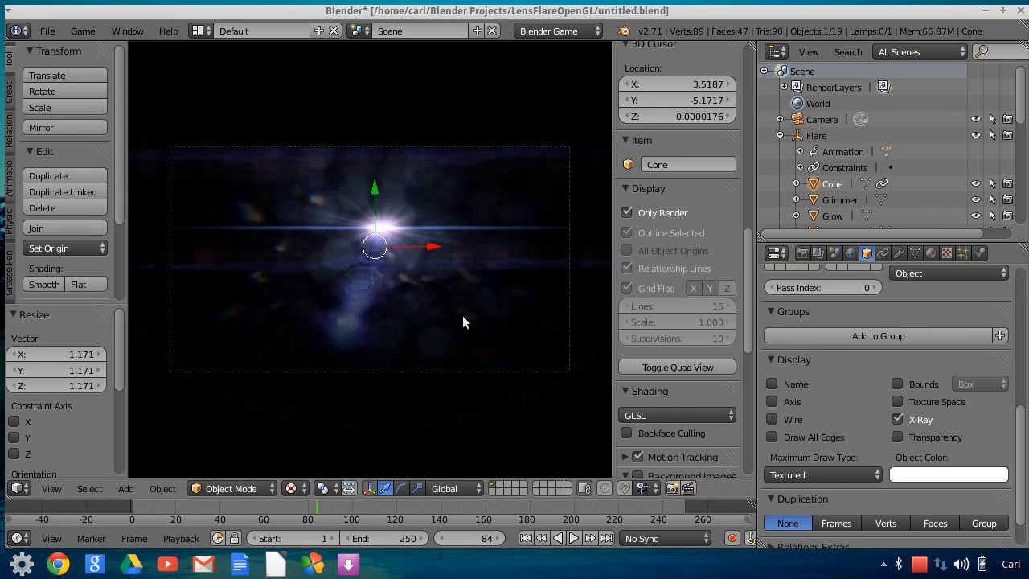
{"action": "left_click", "coordinate": [573, 537]}
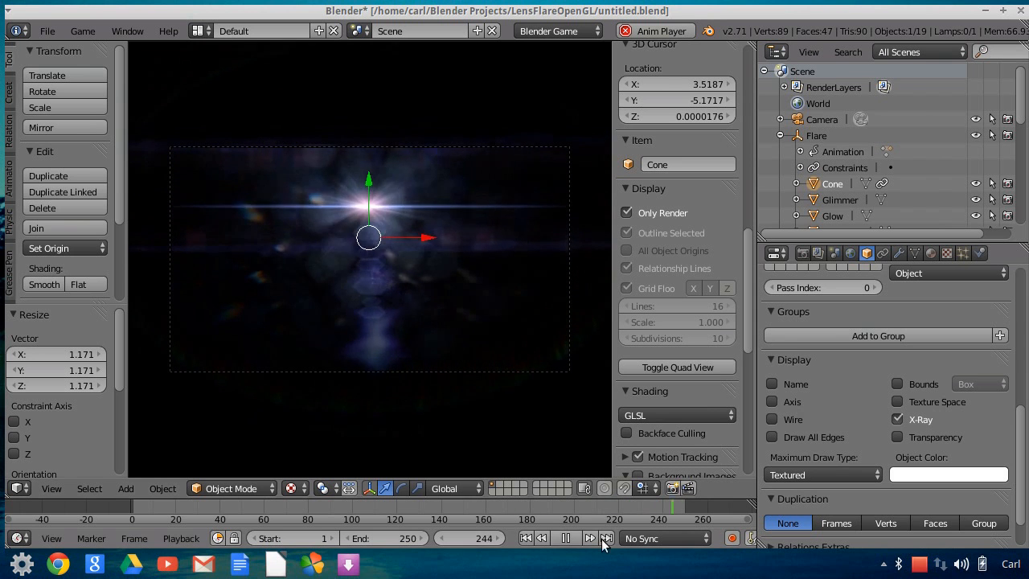
{"action": "key", "text": "alt+a"}
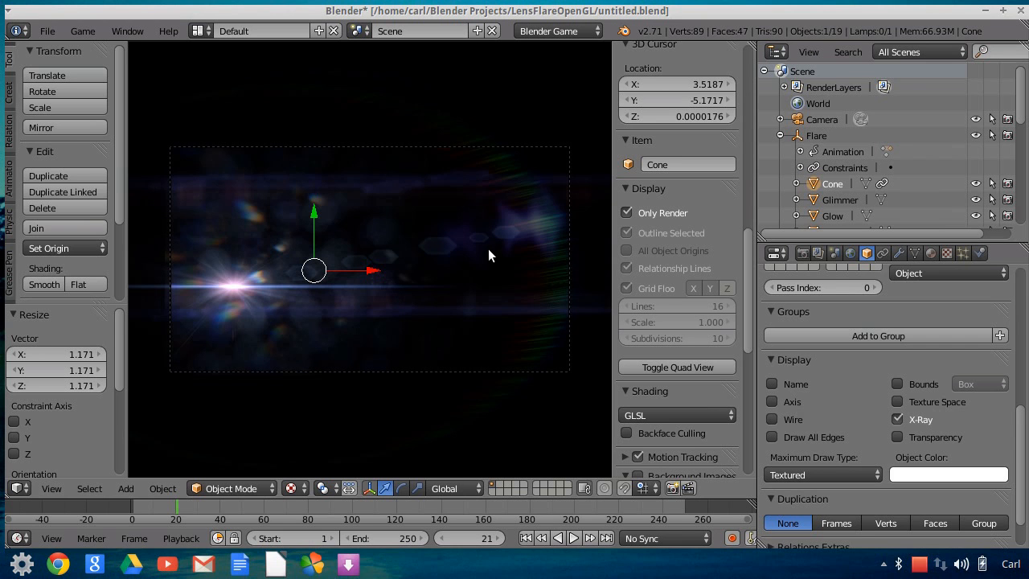
Step: Switch to the Video Editing screen layout and play part of the sequence to preview the flare over the blue background
{"action": "left_click", "coordinate": [273, 31]}
{"action": "left_click", "coordinate": [199, 31]}
{"action": "left_click", "coordinate": [197, 31]}
{"action": "left_click", "coordinate": [238, 185]}
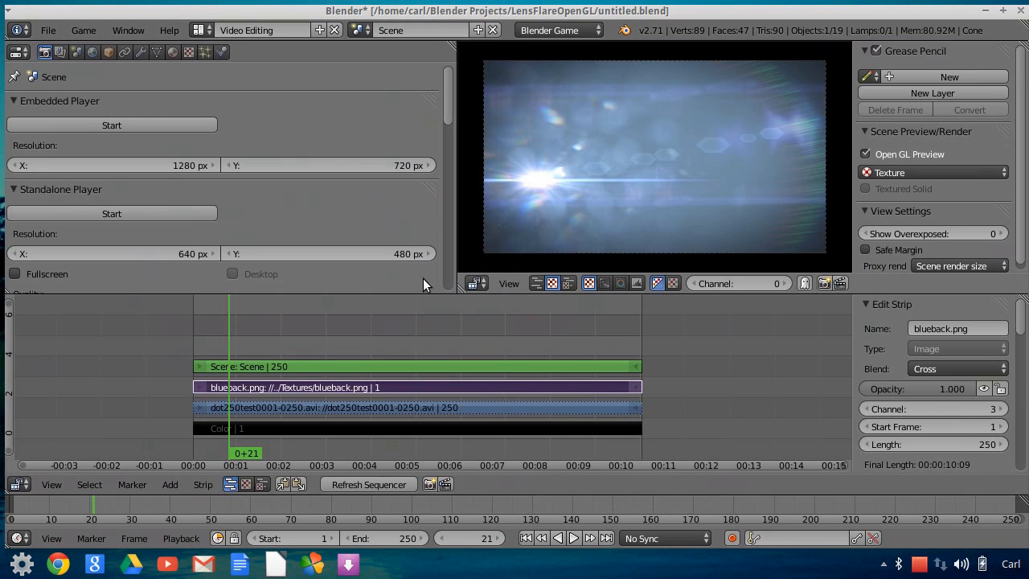
{"action": "left_click", "coordinate": [573, 538]}
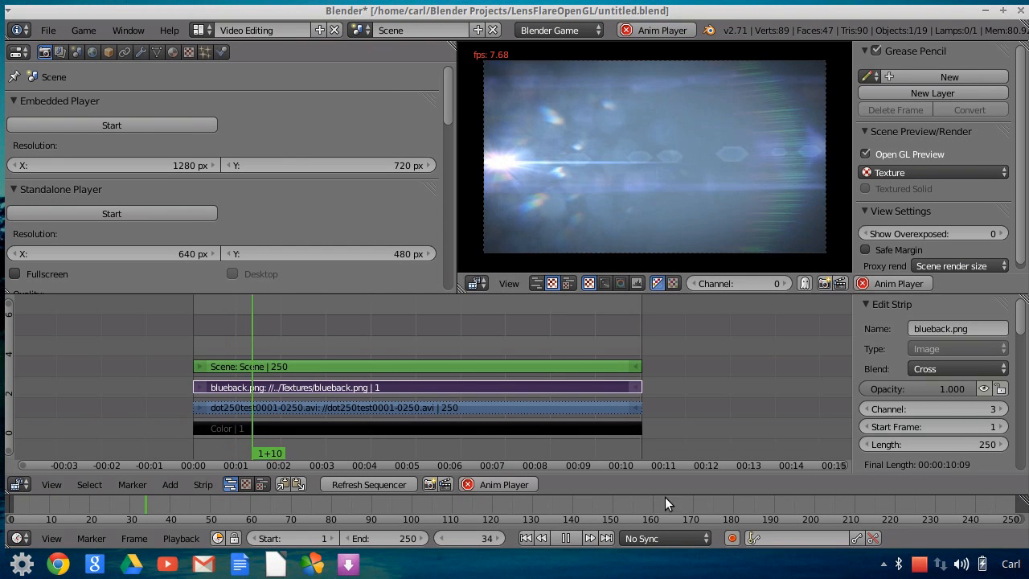
{"action": "left_click", "coordinate": [564, 537]}
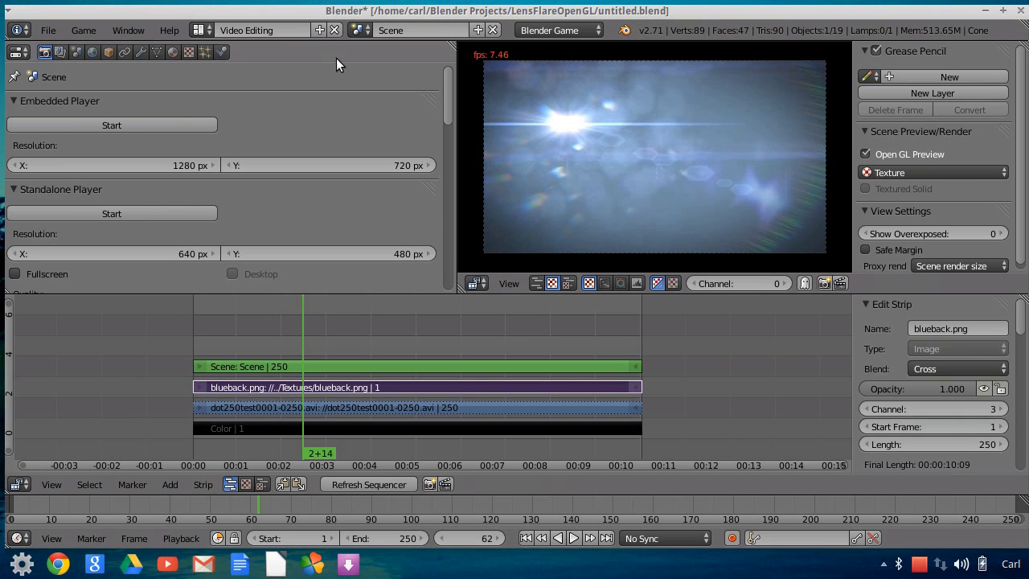
Step: Return to the Default screen layout and scale the Flare object uniformly to about 1.074
{"action": "left_click", "coordinate": [198, 30]}
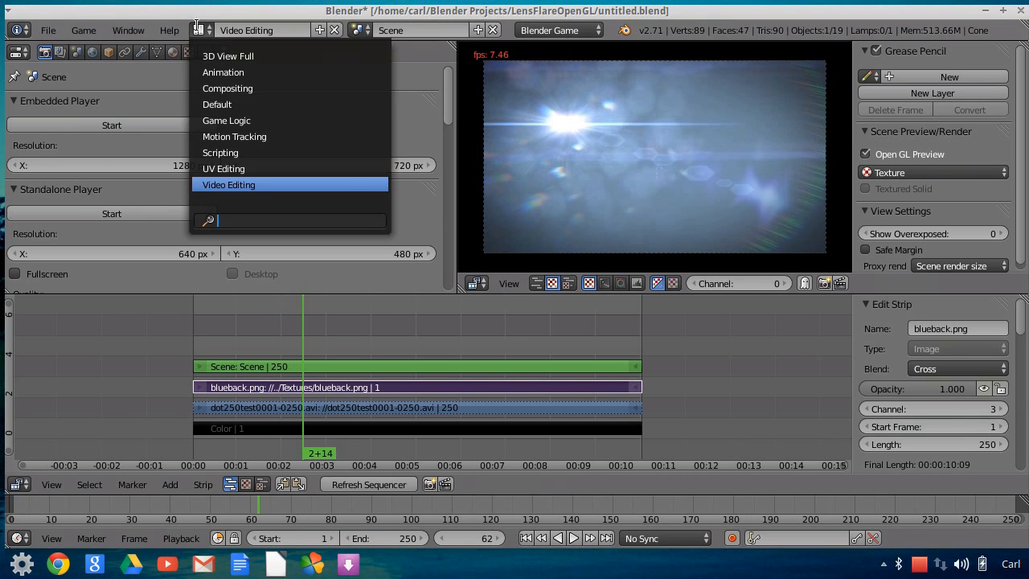
{"action": "left_click", "coordinate": [231, 104]}
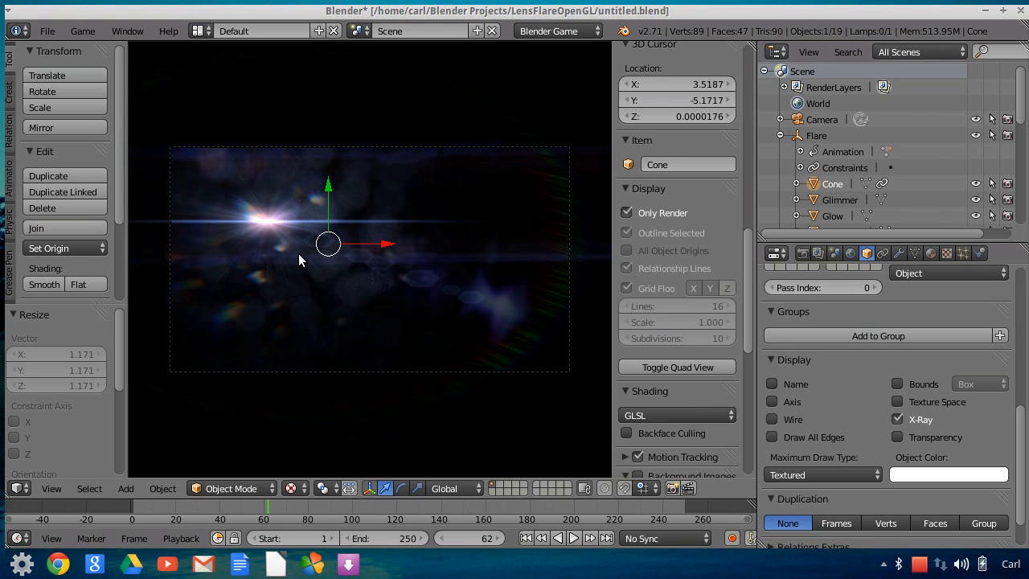
{"action": "left_click", "coordinate": [815, 135]}
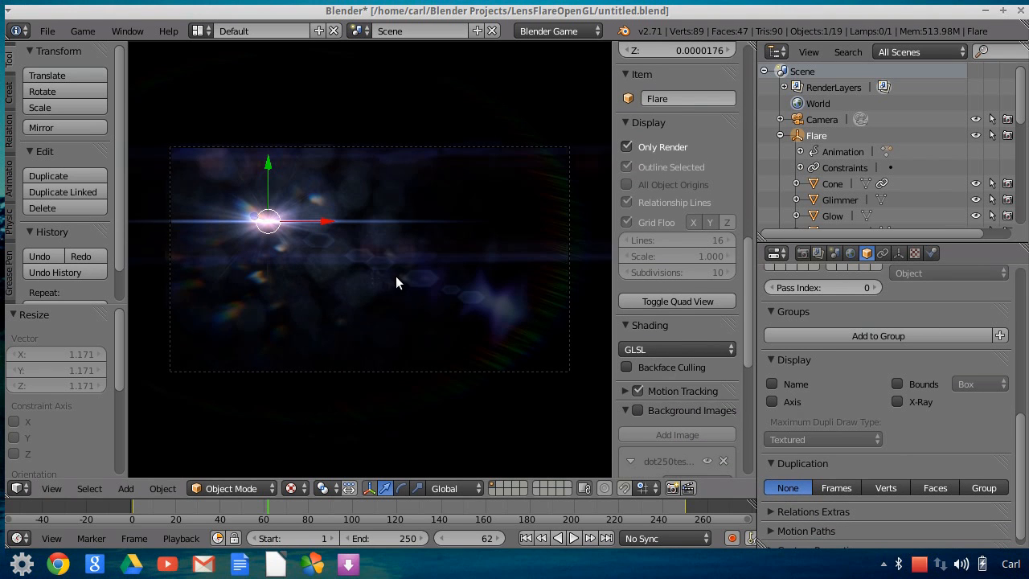
{"action": "key", "text": "s"}
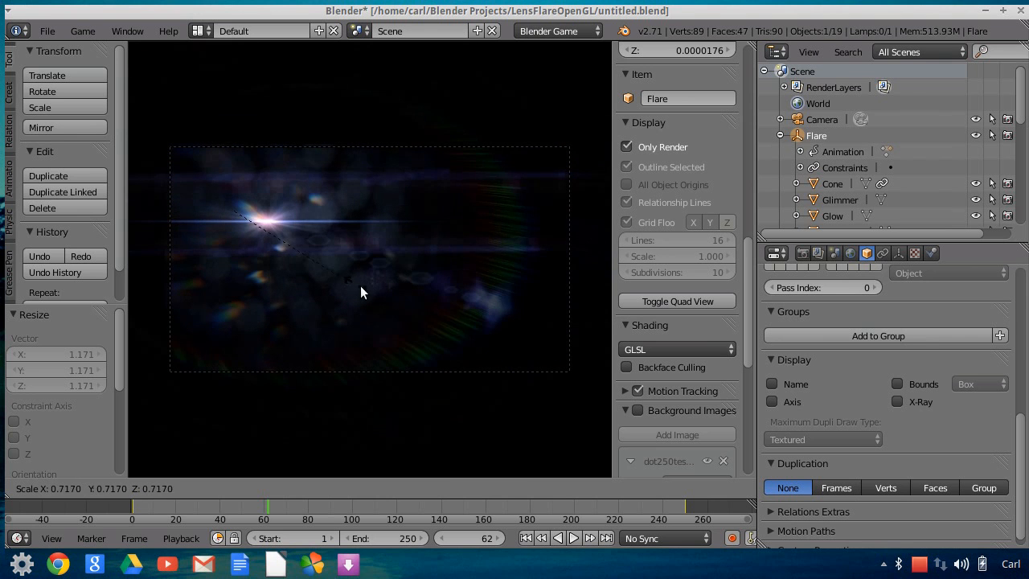
{"action": "left_click", "coordinate": [404, 300]}
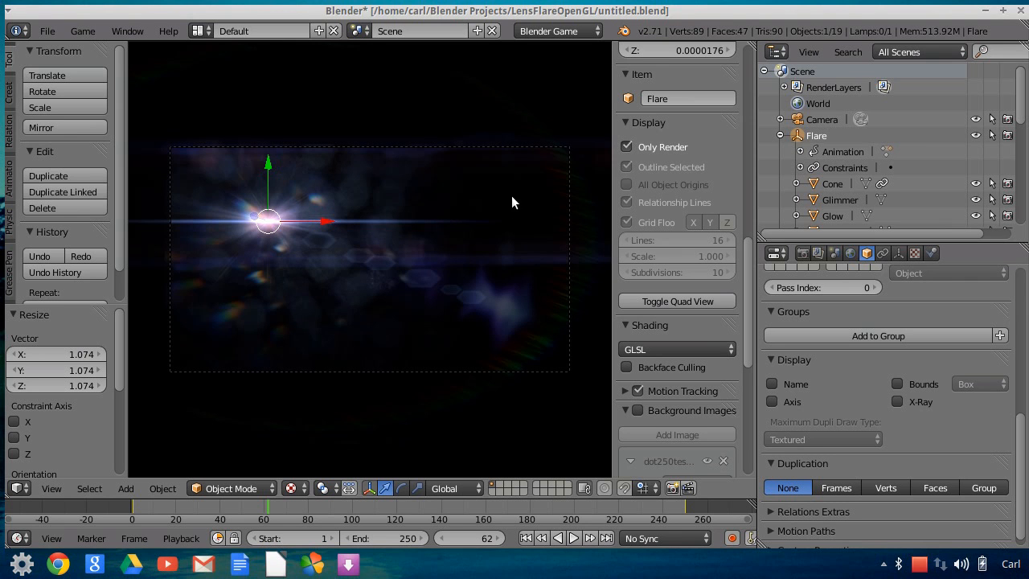
{"action": "scroll", "coordinate": [493, 219], "scroll_direction": "down", "scroll_amount": 1}
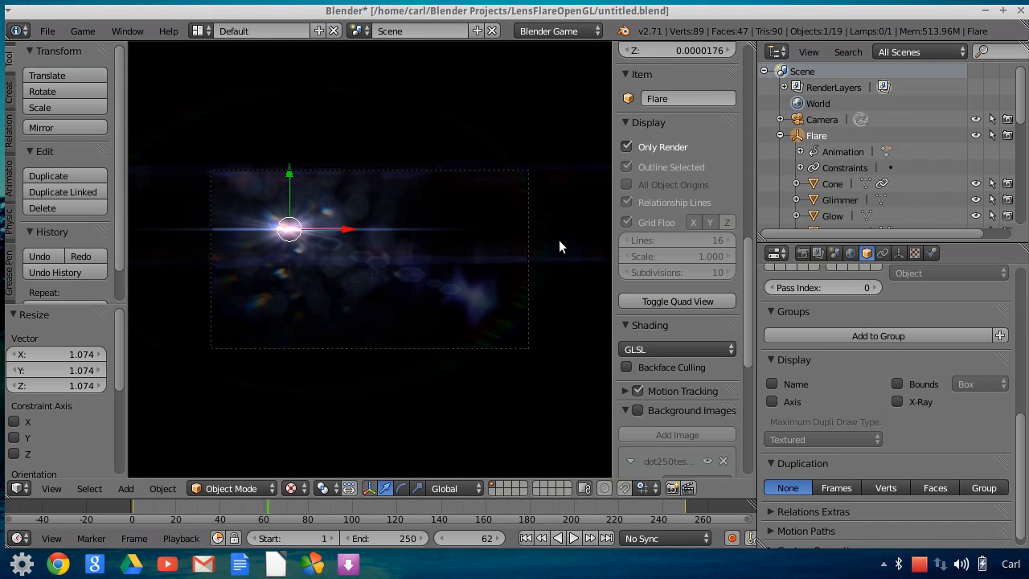
{"action": "scroll", "coordinate": [350, 233], "scroll_direction": "up", "scroll_amount": 1}
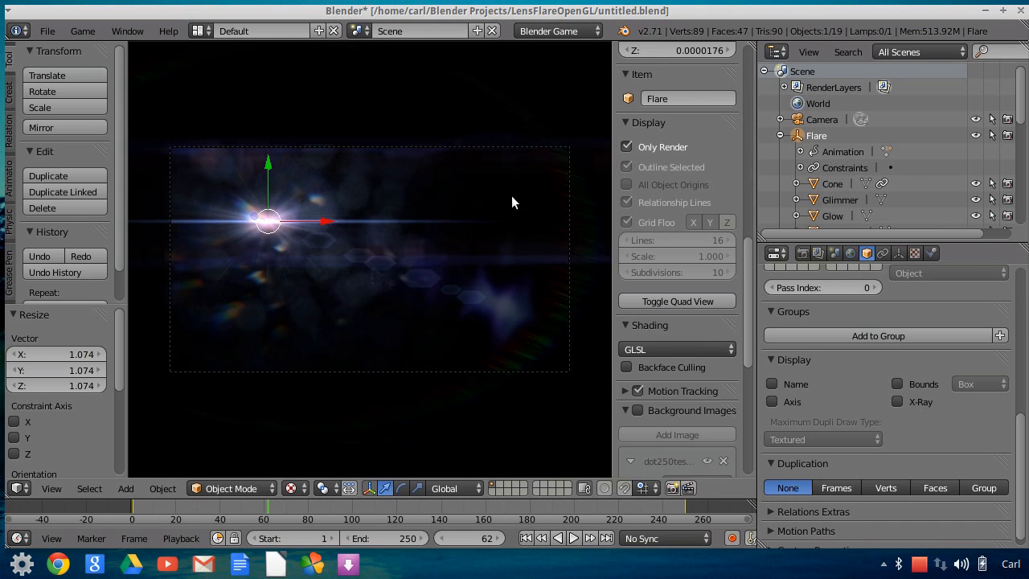
{"action": "scroll", "coordinate": [494, 225], "scroll_direction": "down", "scroll_amount": 1}
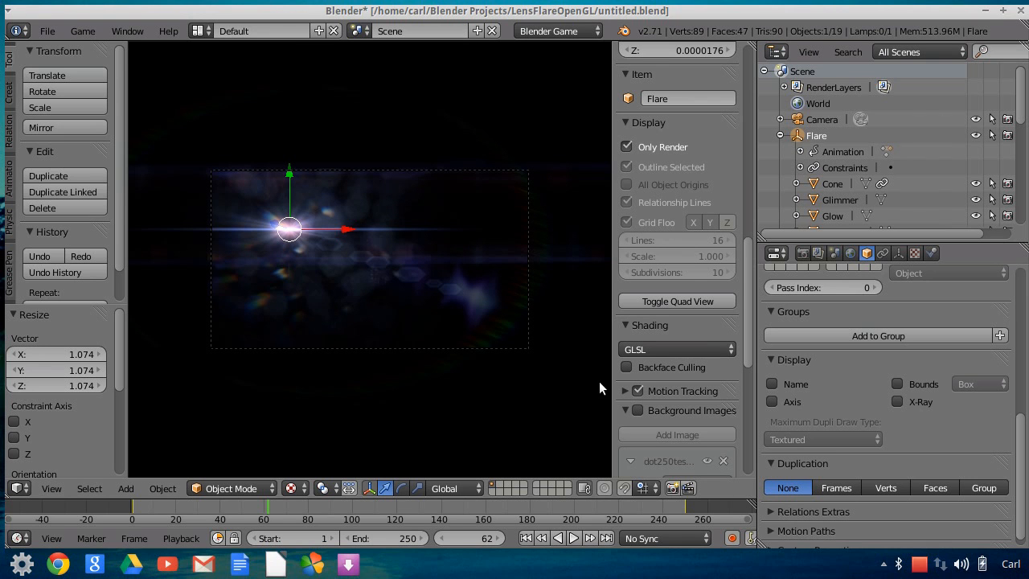
{"action": "left_click", "coordinate": [919, 563]}
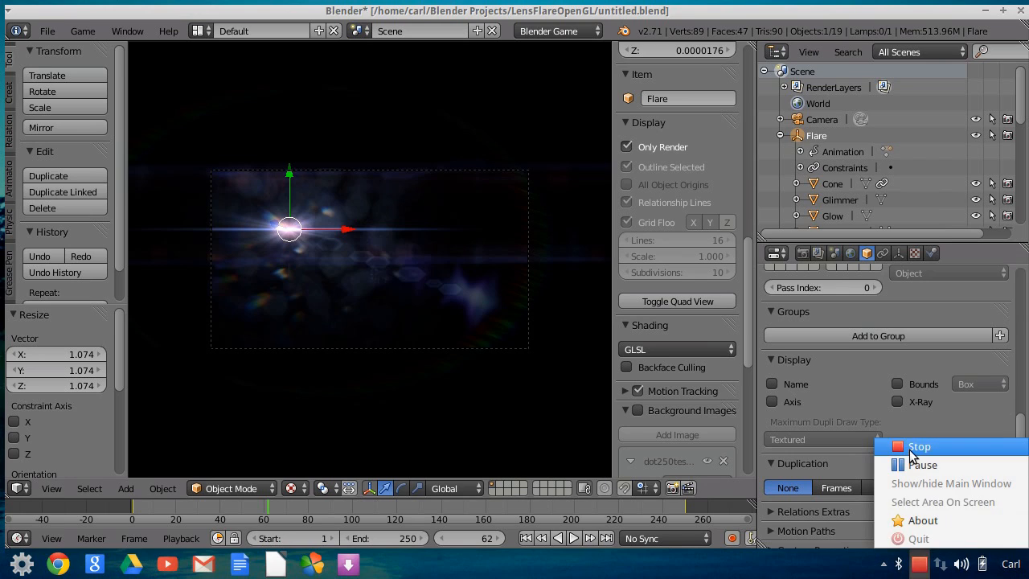